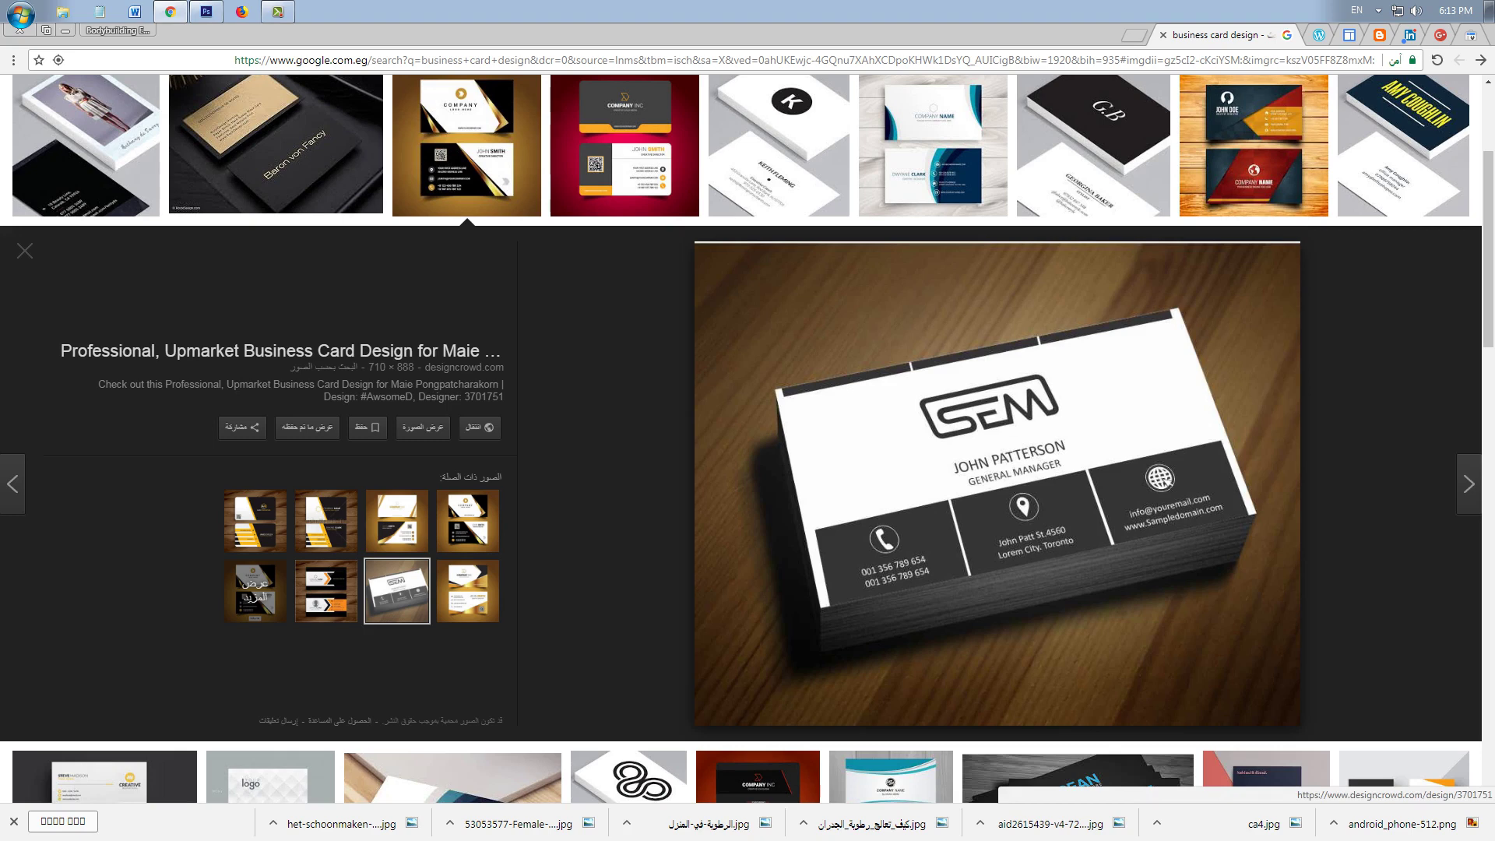
Search Google for "mobile phone icon" and show the image results
scroll(1166, 480, "up", 3)
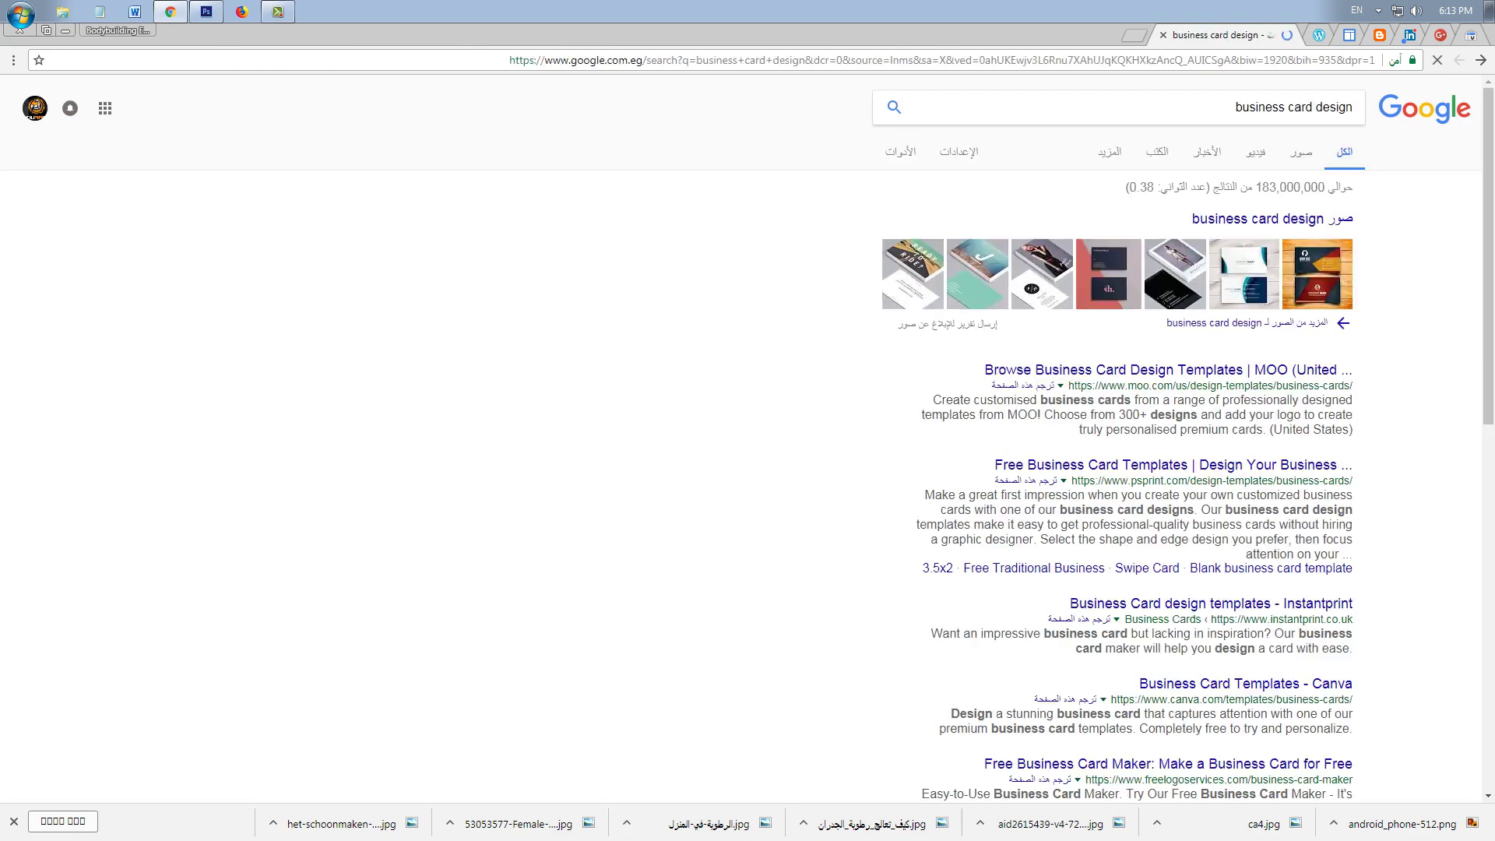
triple_click(1015, 108)
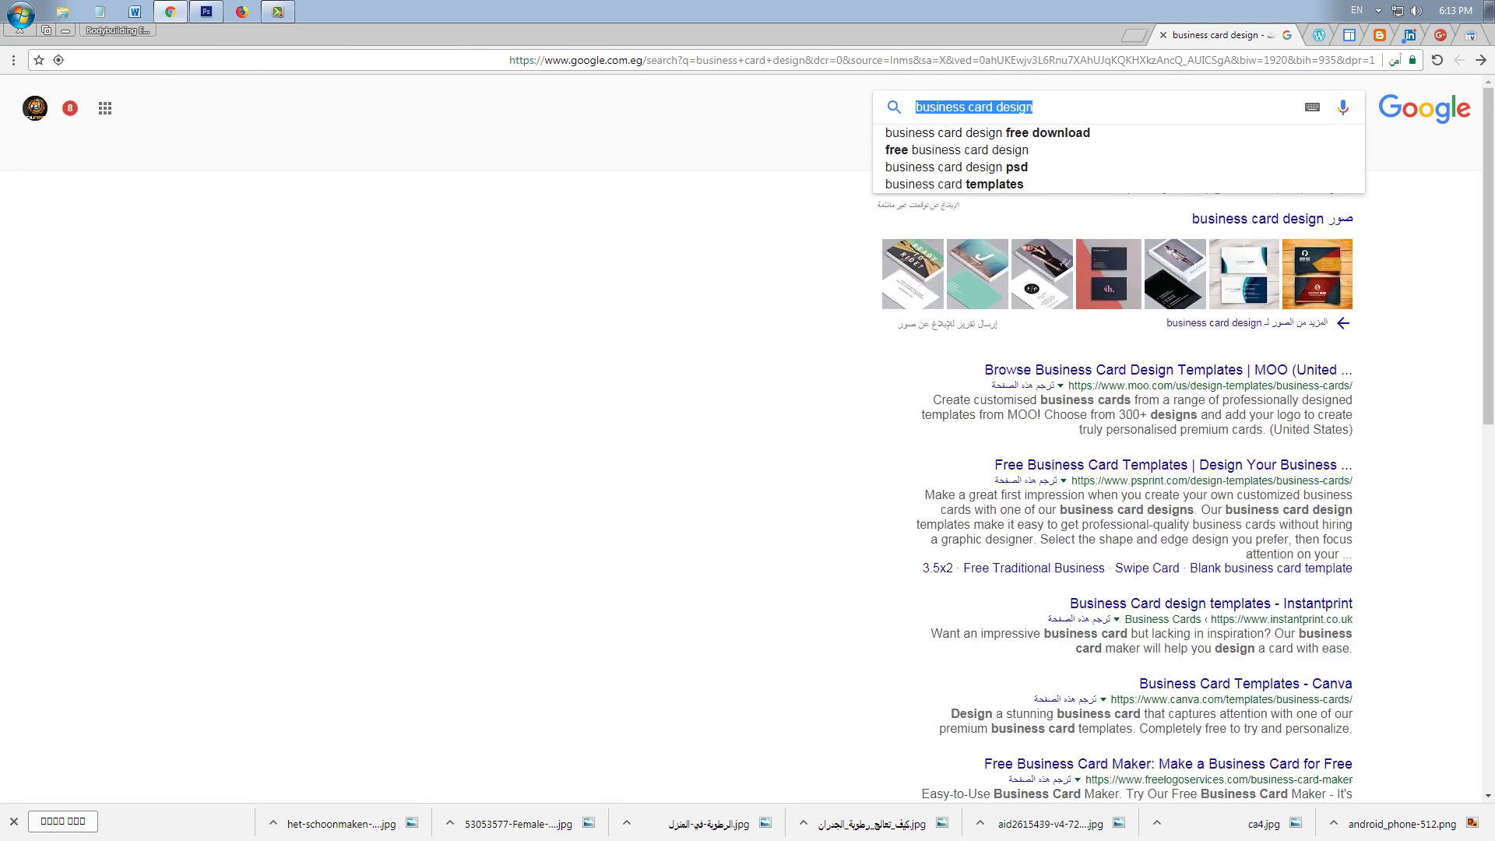
type("mobilr")
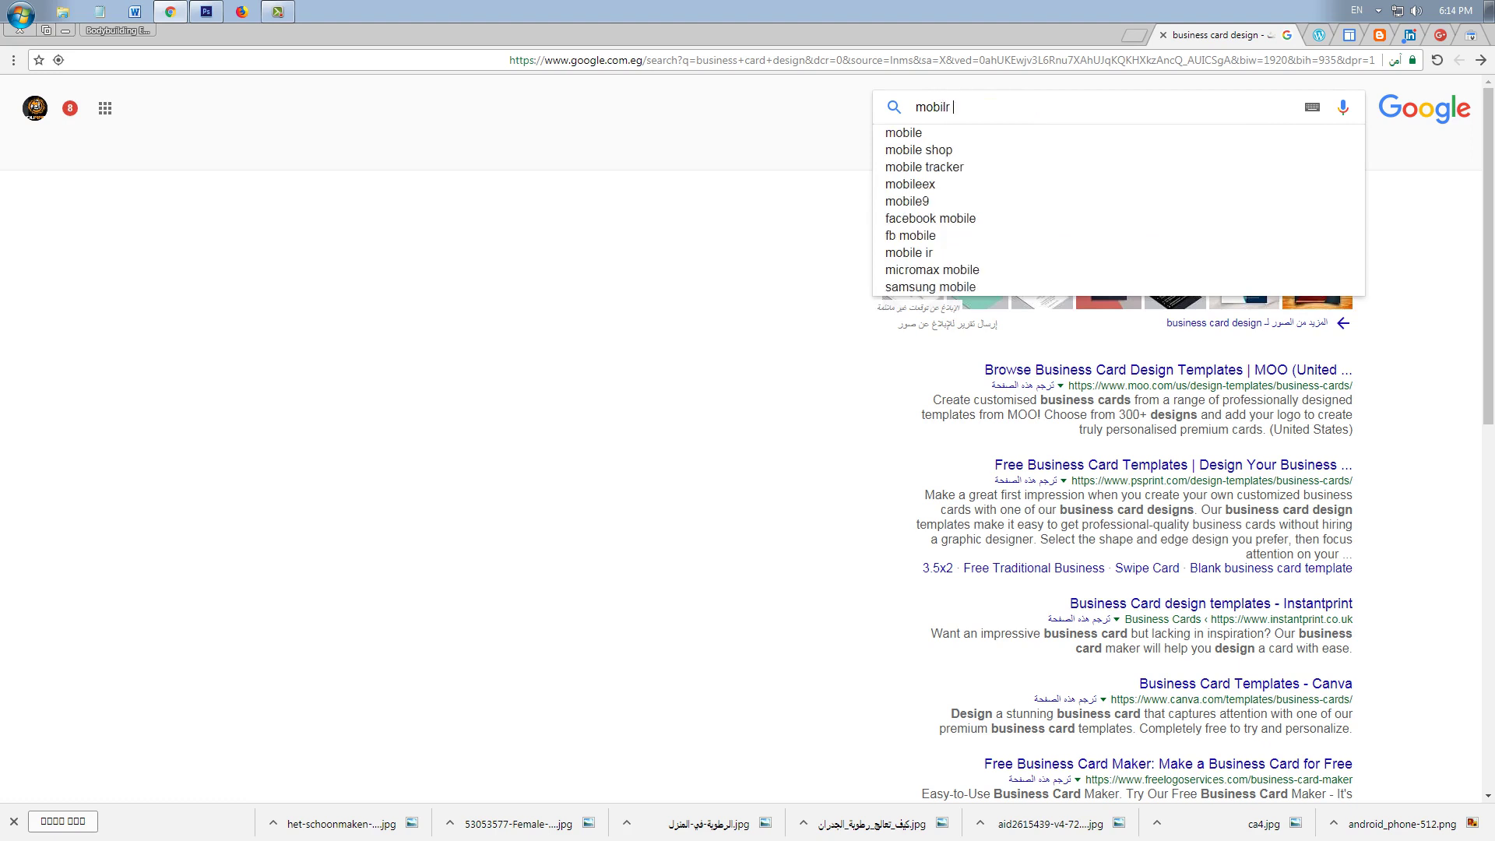
key("BackSpace")
key("BackSpace")
key("BackSpace")
key("Down")
key("Return")
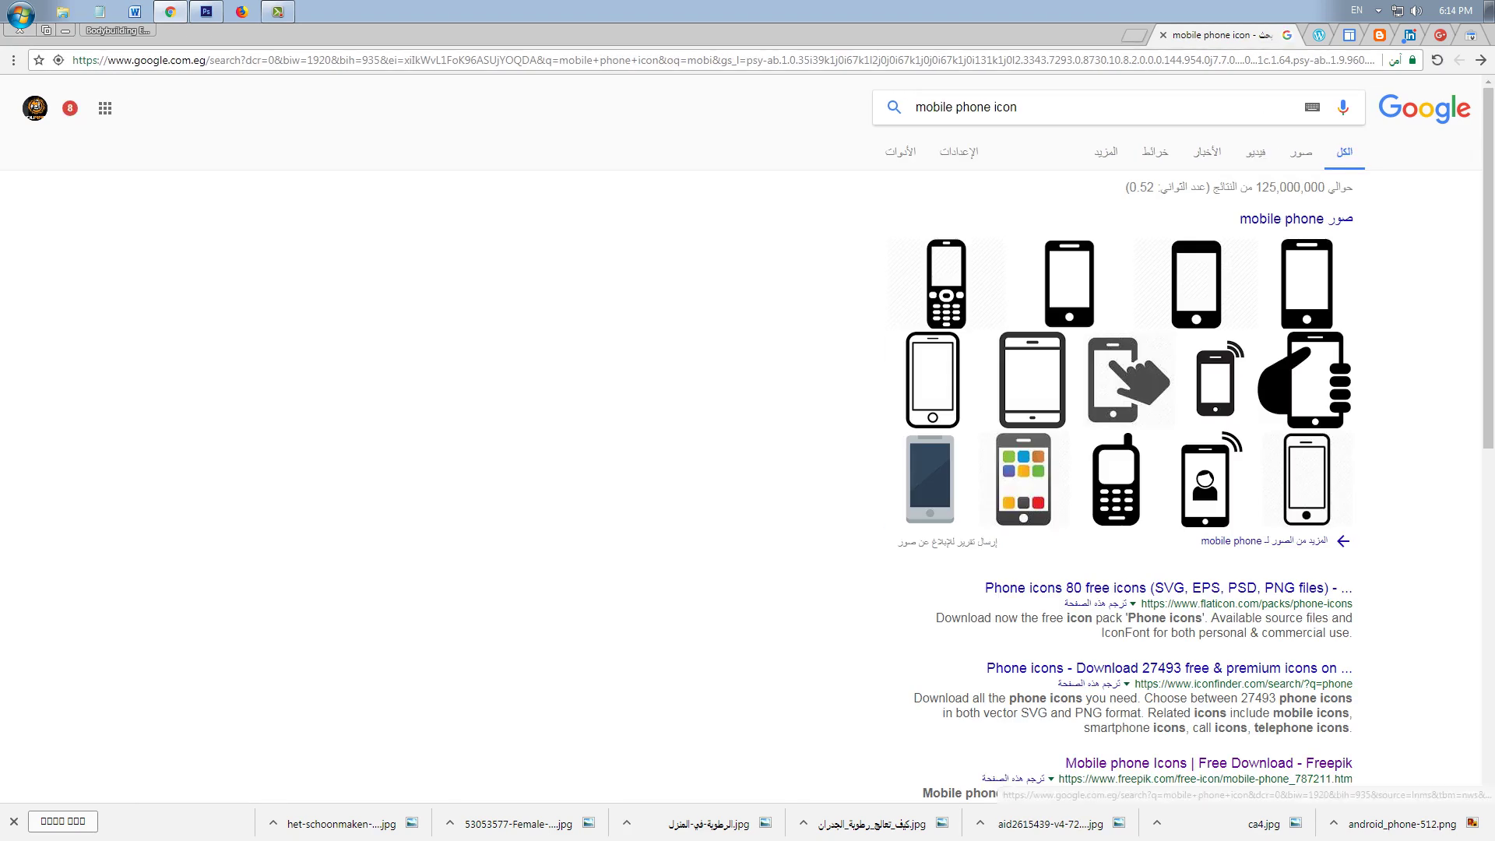
left_click(1301, 153)
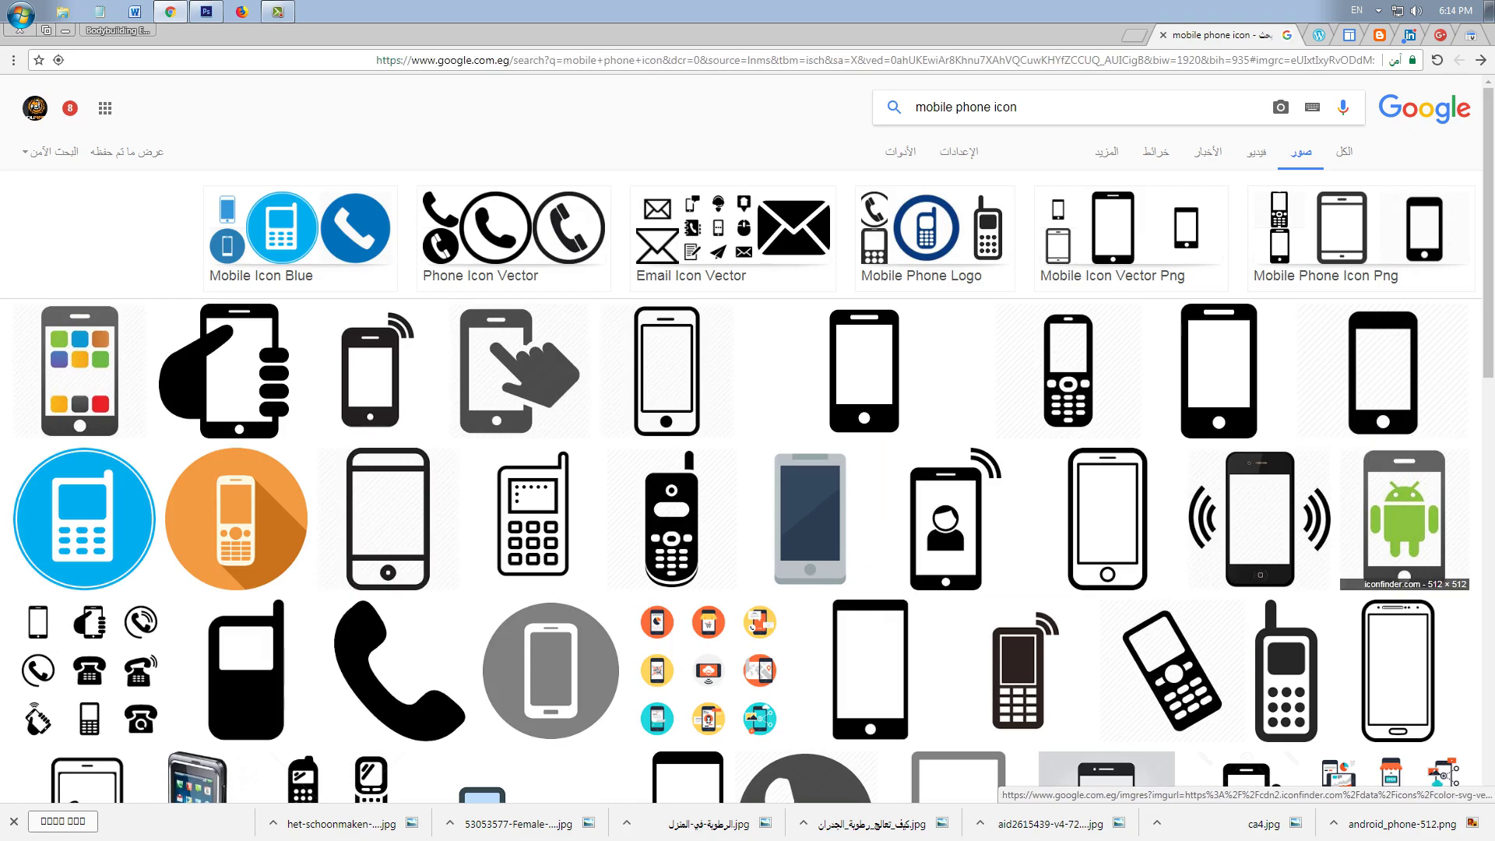
Save the grey phone icon with the green Android robot from the image results to the Downloads folder
left_click(1405, 518)
right_click(933, 330)
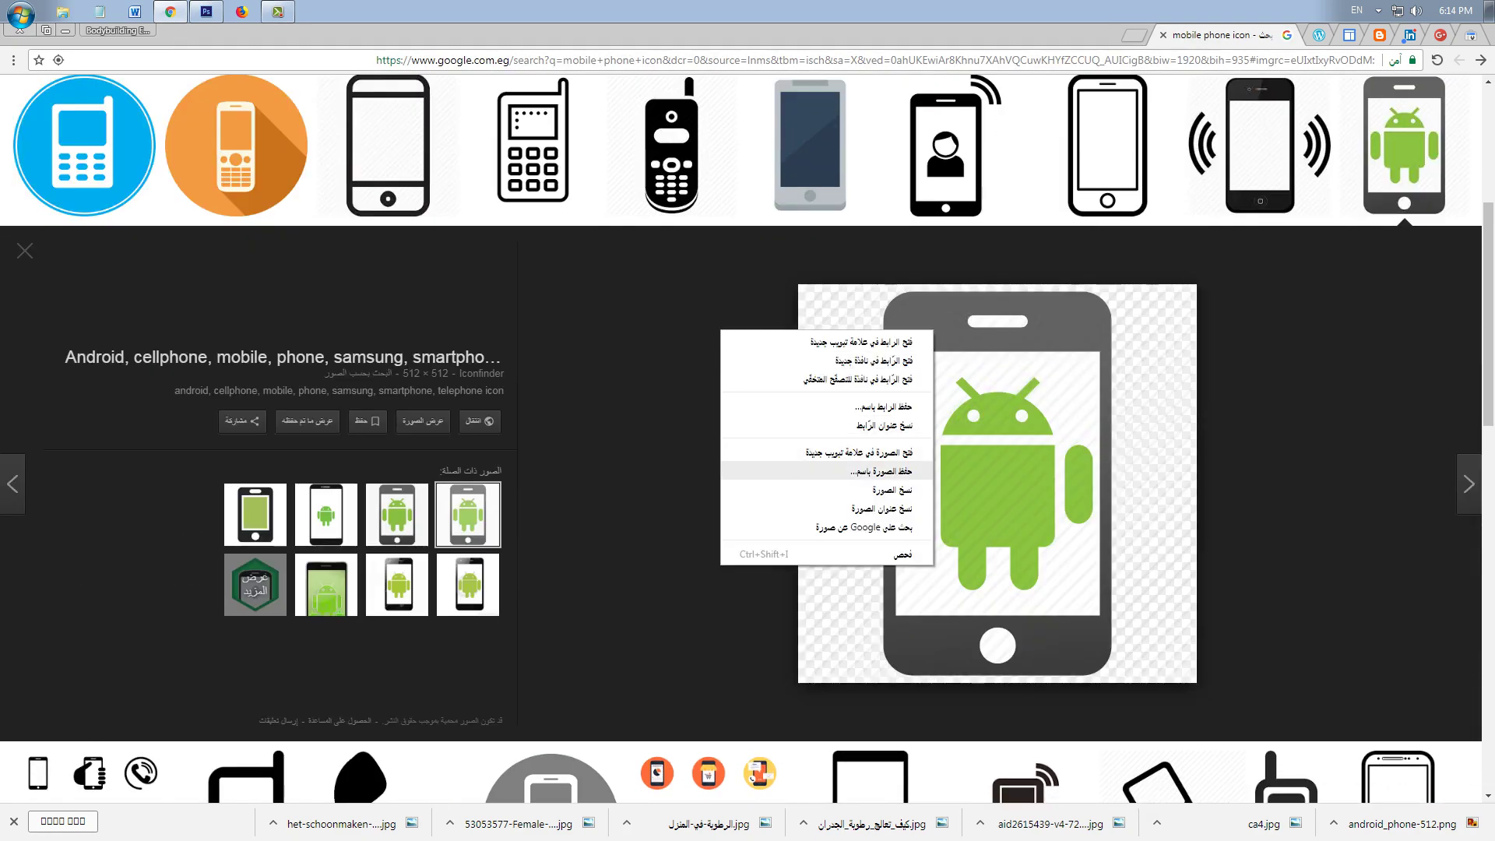
left_click(880, 472)
key("Return")
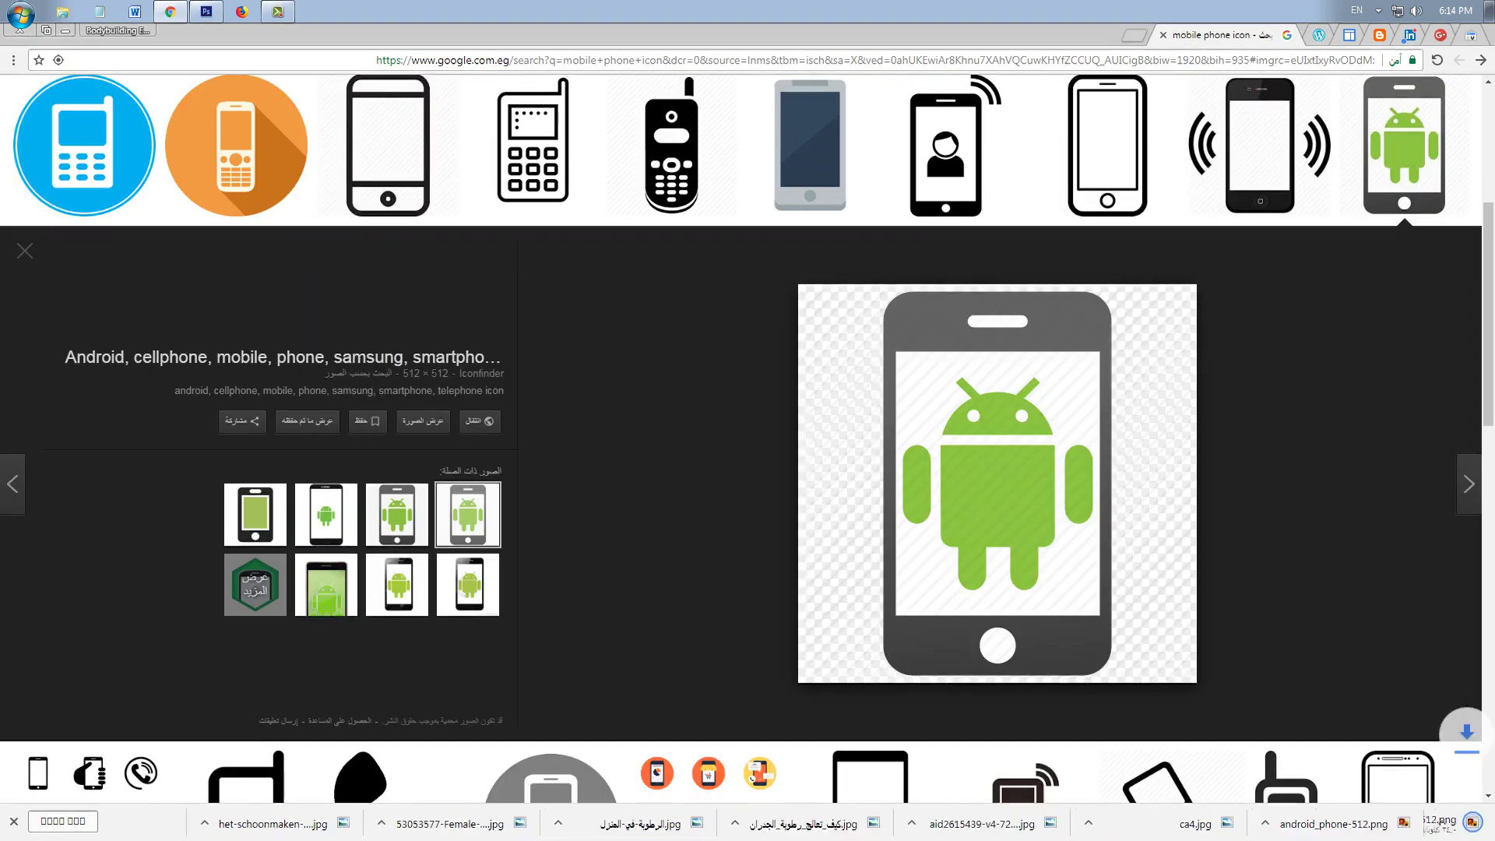
Save the black ringing smartphone icon as PNG file 11 in Downloads and close its preview
left_click(1260, 148)
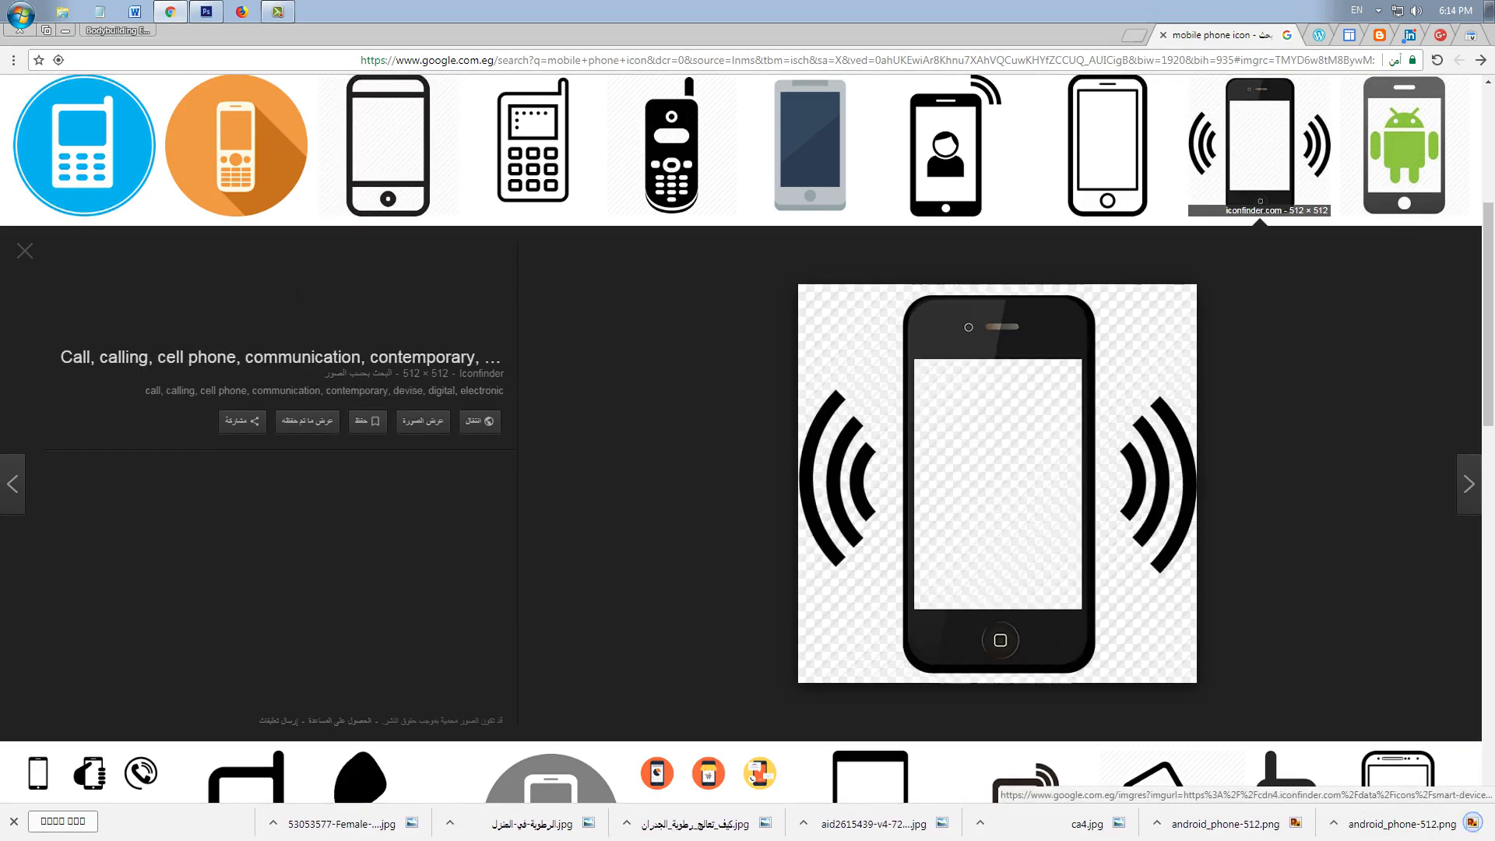
right_click(976, 326)
left_click(903, 467)
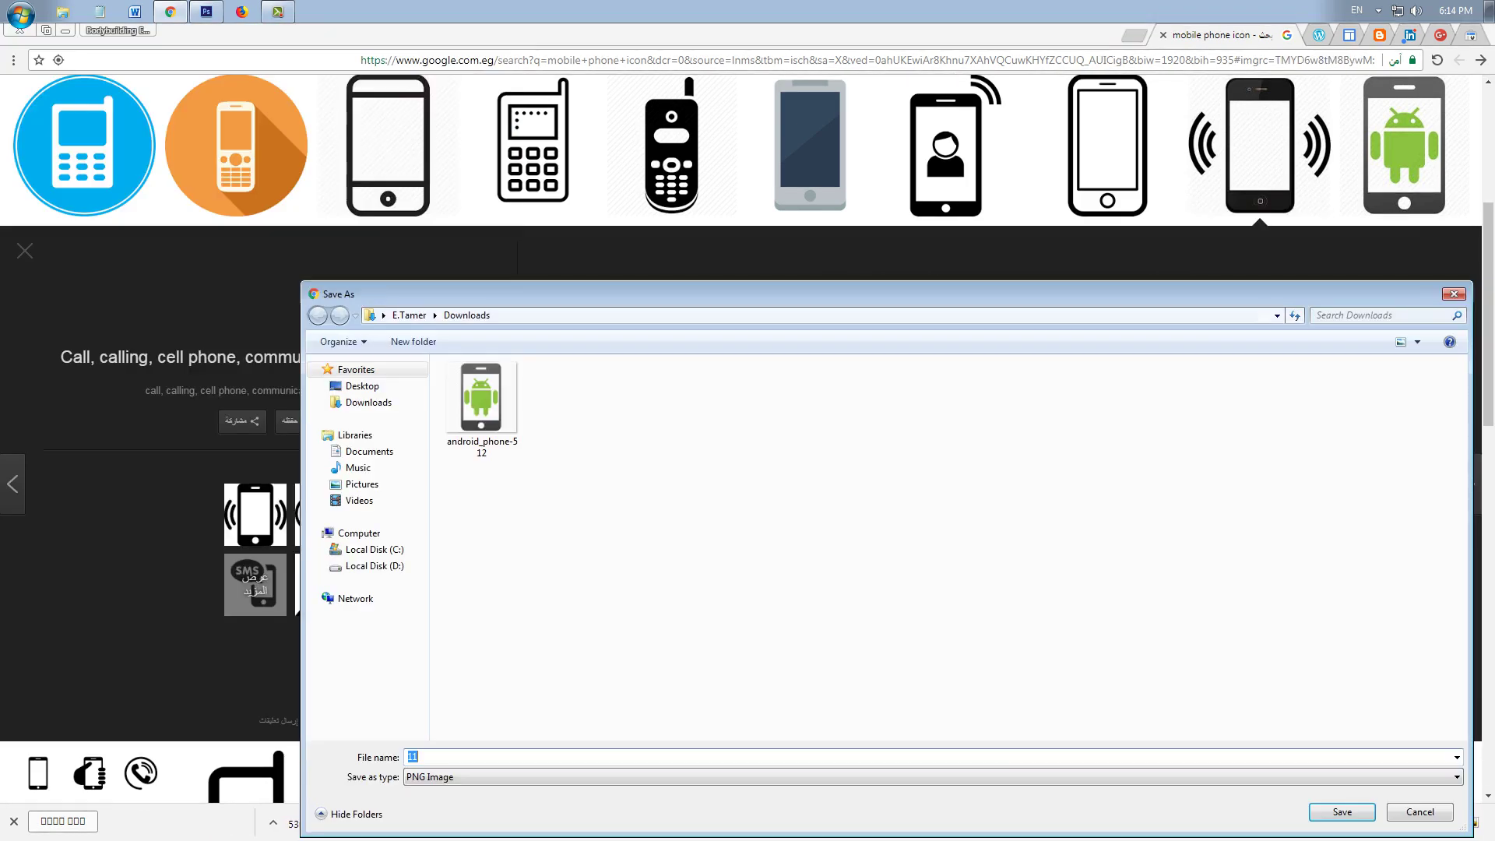
left_click(1342, 813)
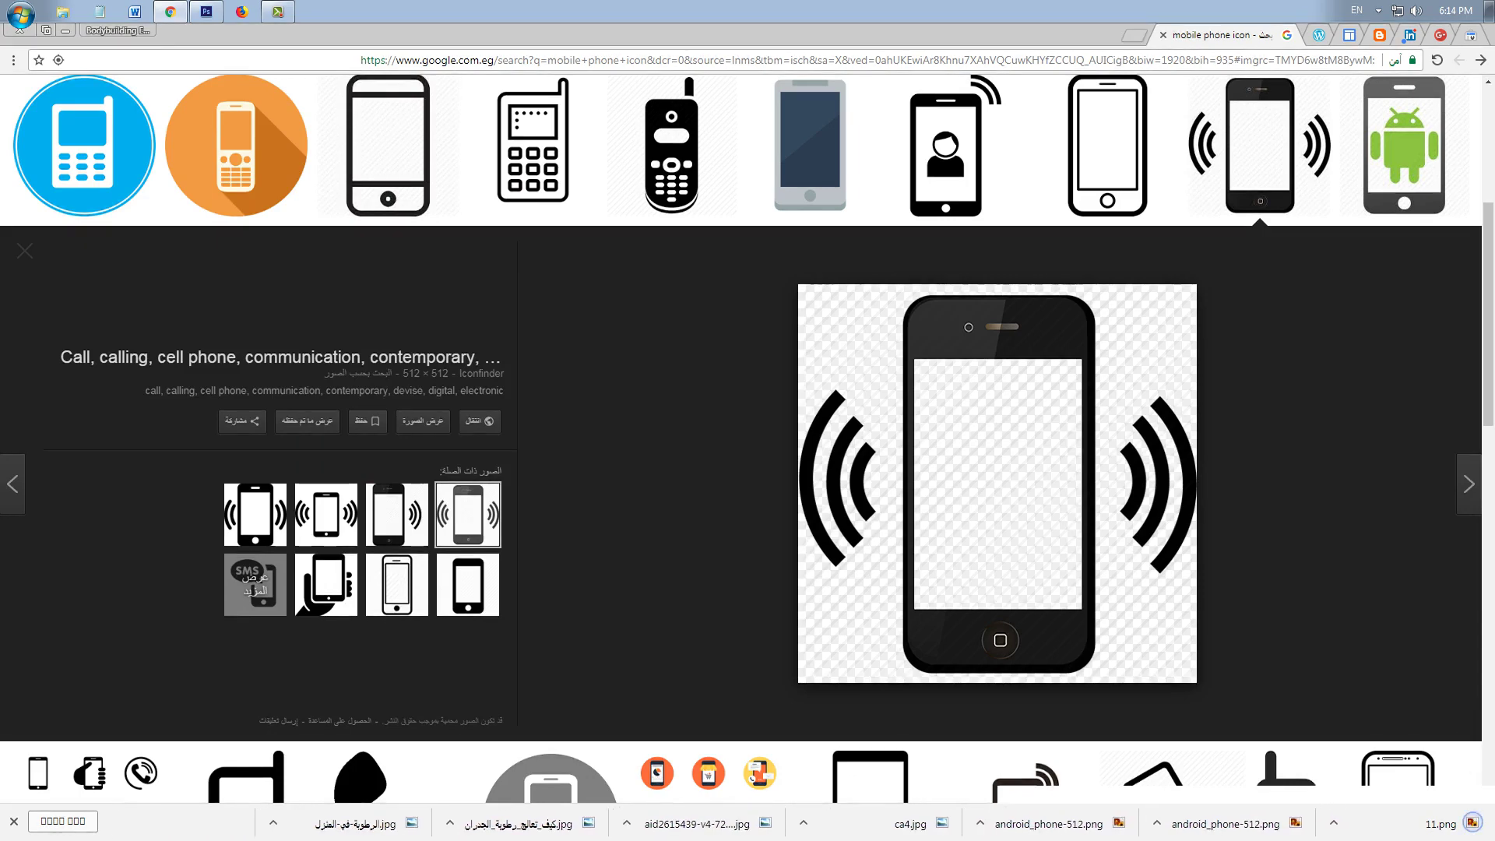
left_click(25, 251)
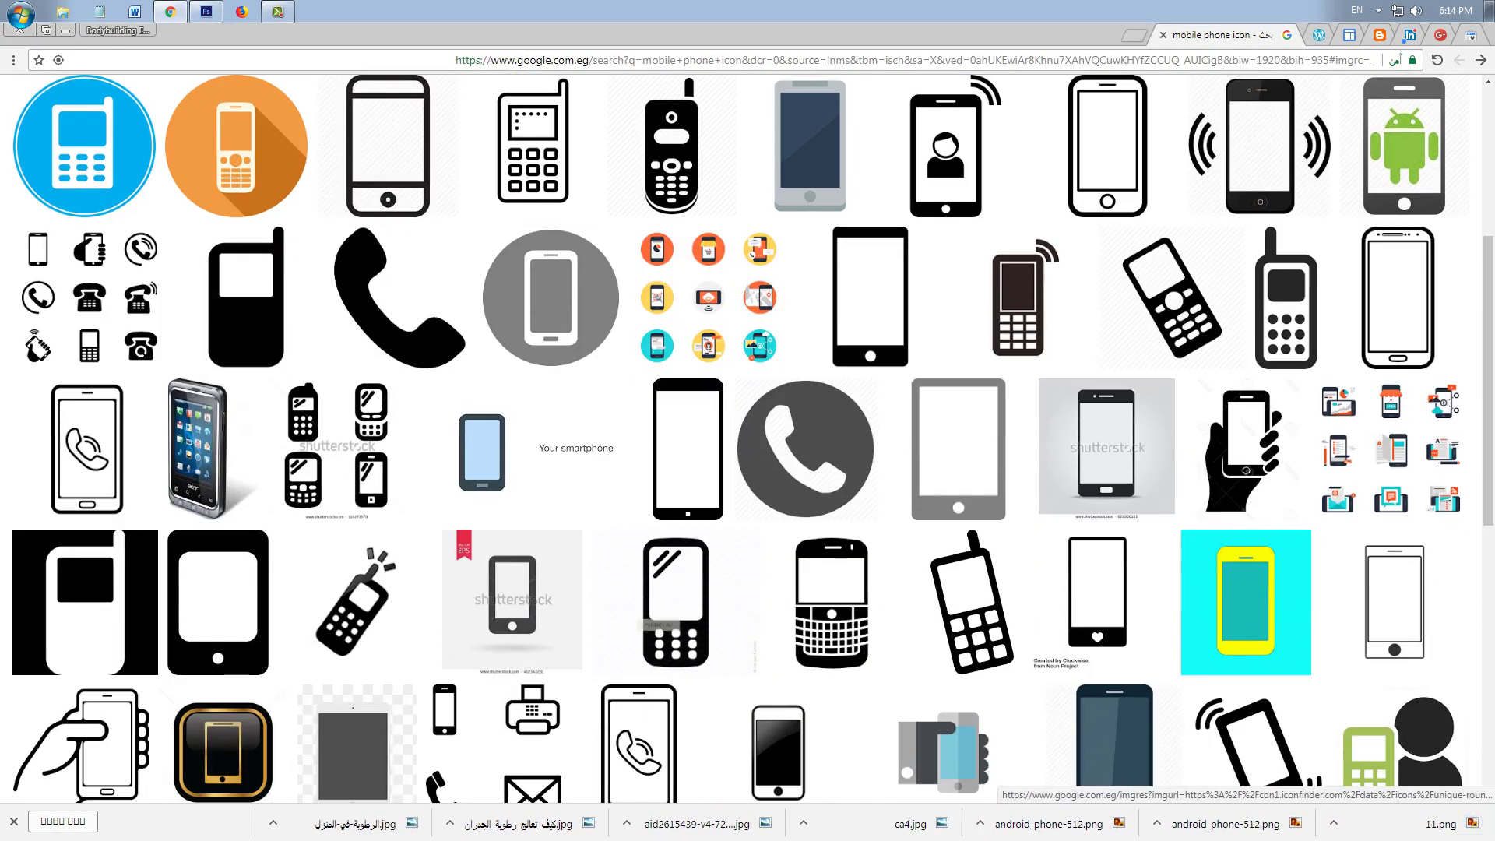
Open both downloaded icons, 11 and android_phone-512, from the Downloads folder in Photoshop
left_click(63, 11)
left_click(63, 140)
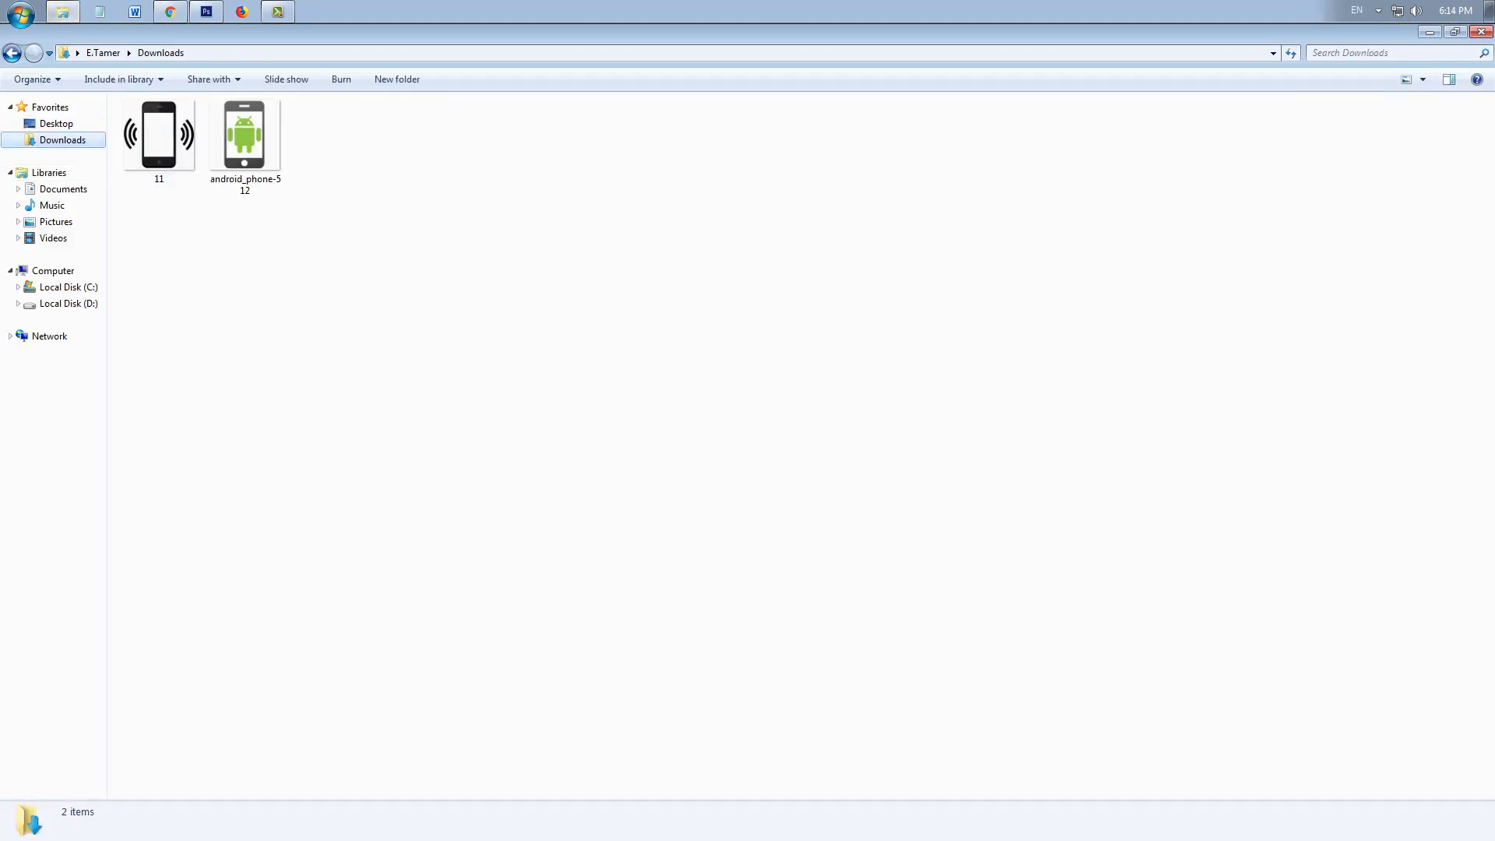
left_click_drag(309, 222, 134, 143)
left_click_drag(159, 138, 222, 72)
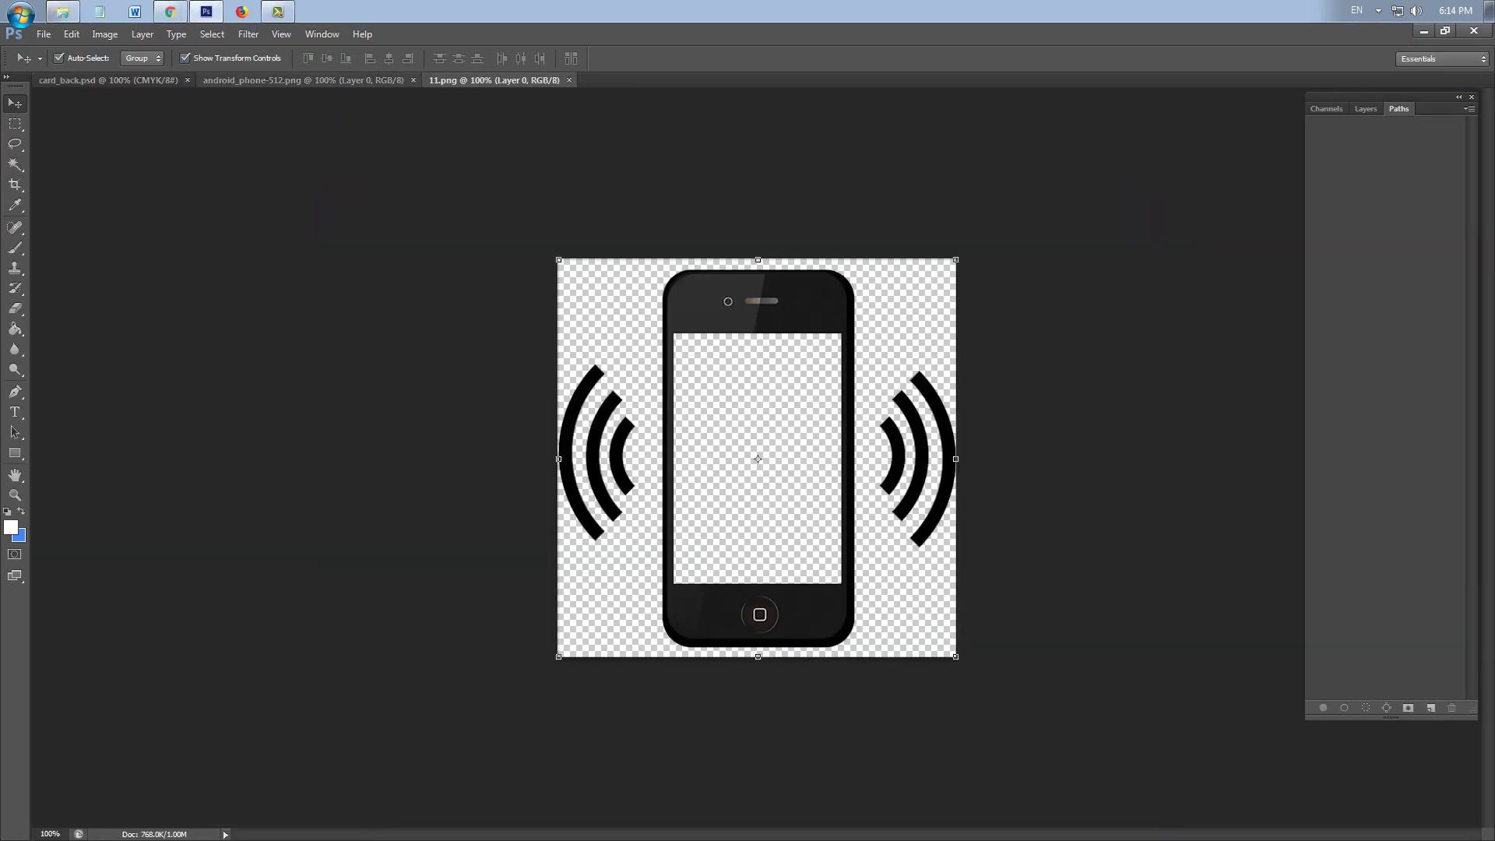
Switch to card_back.psd and inspect the RPI logo and the layout of the card's back side
left_click(109, 81)
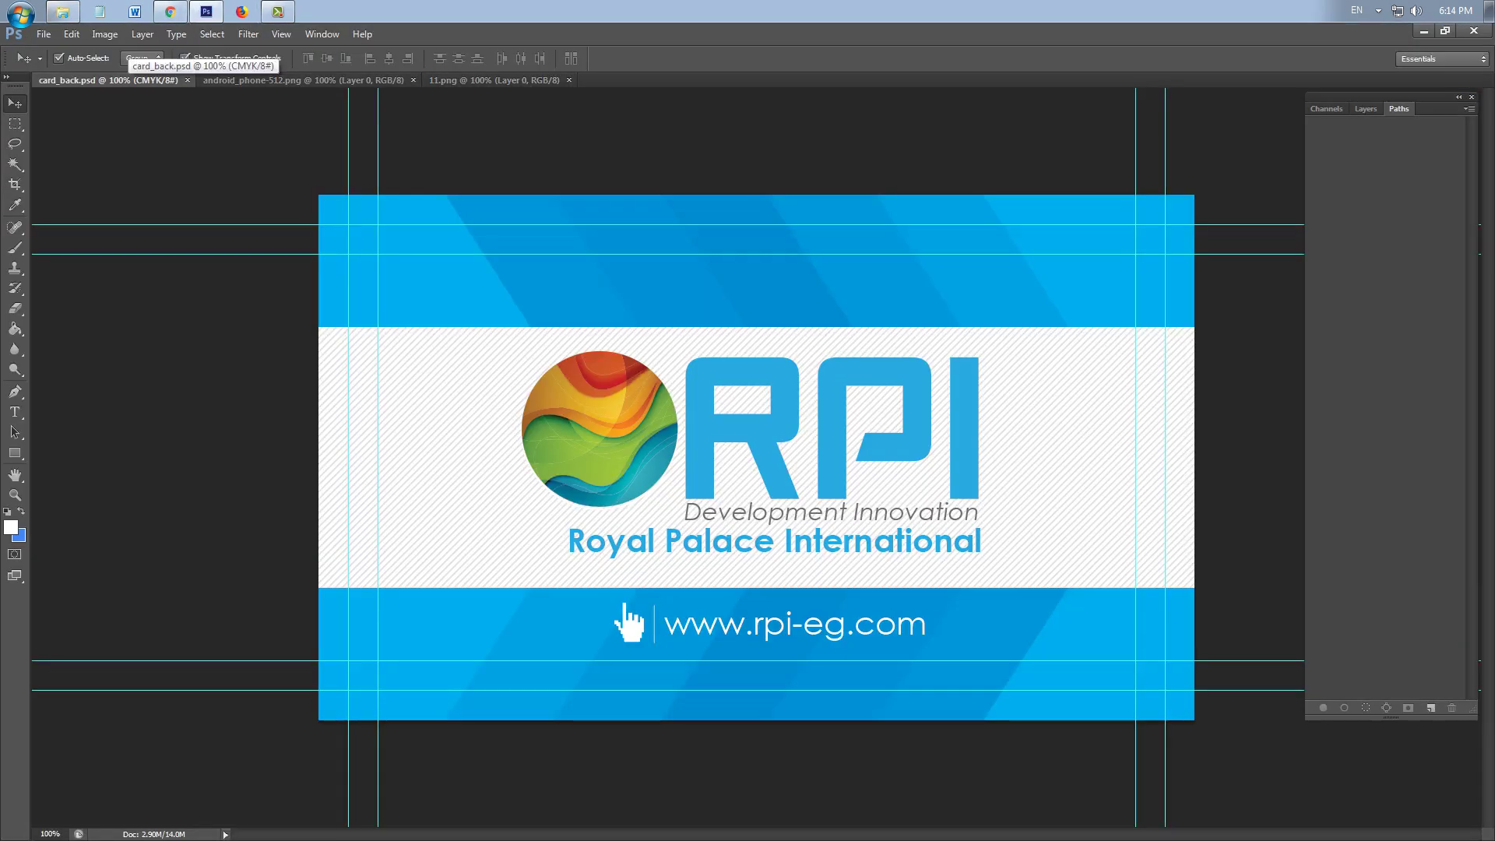
left_click(750, 455)
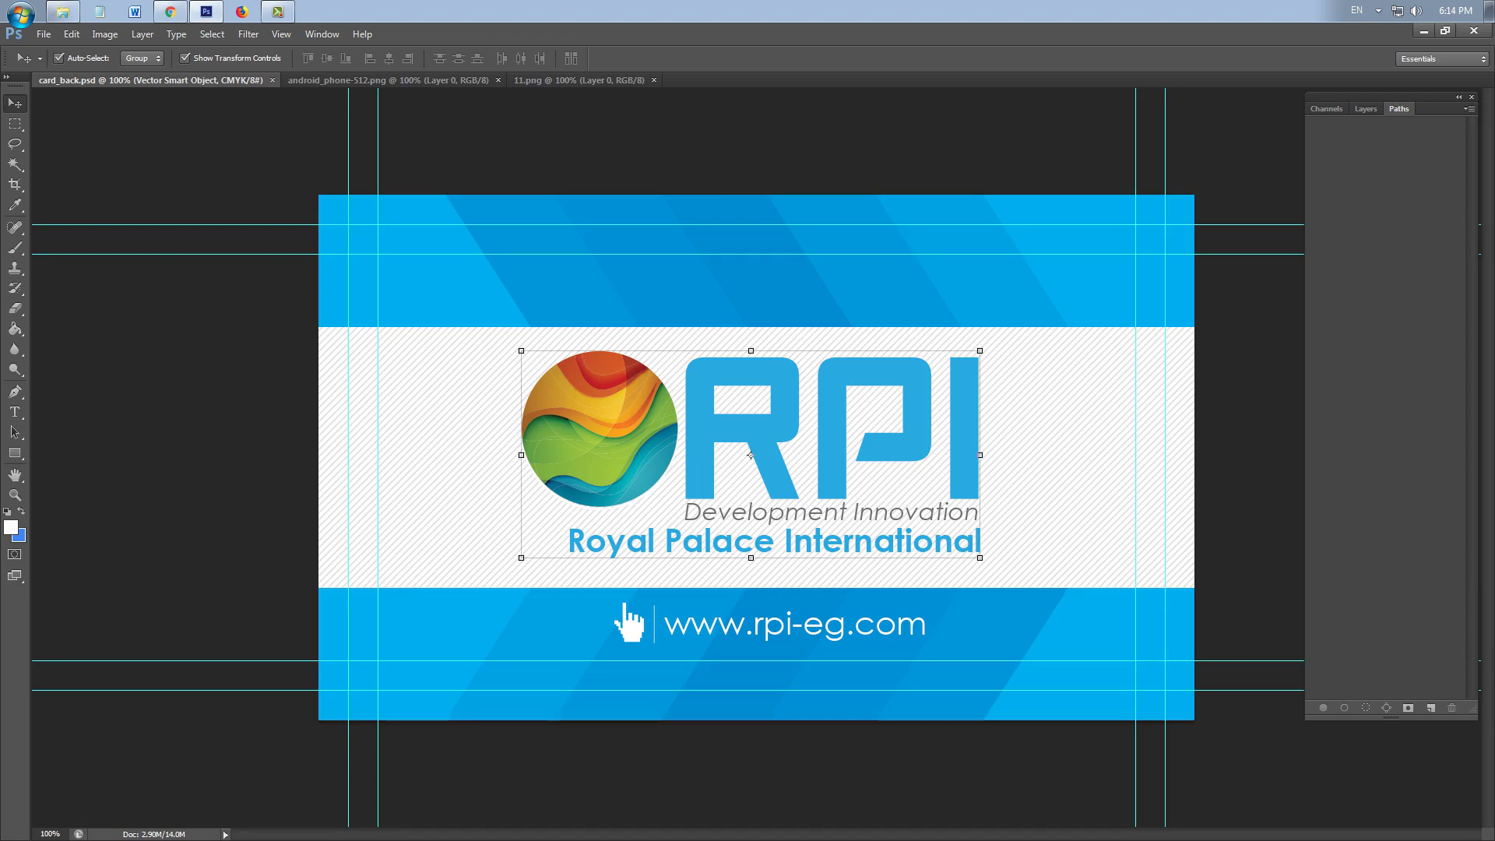
left_click(753, 457)
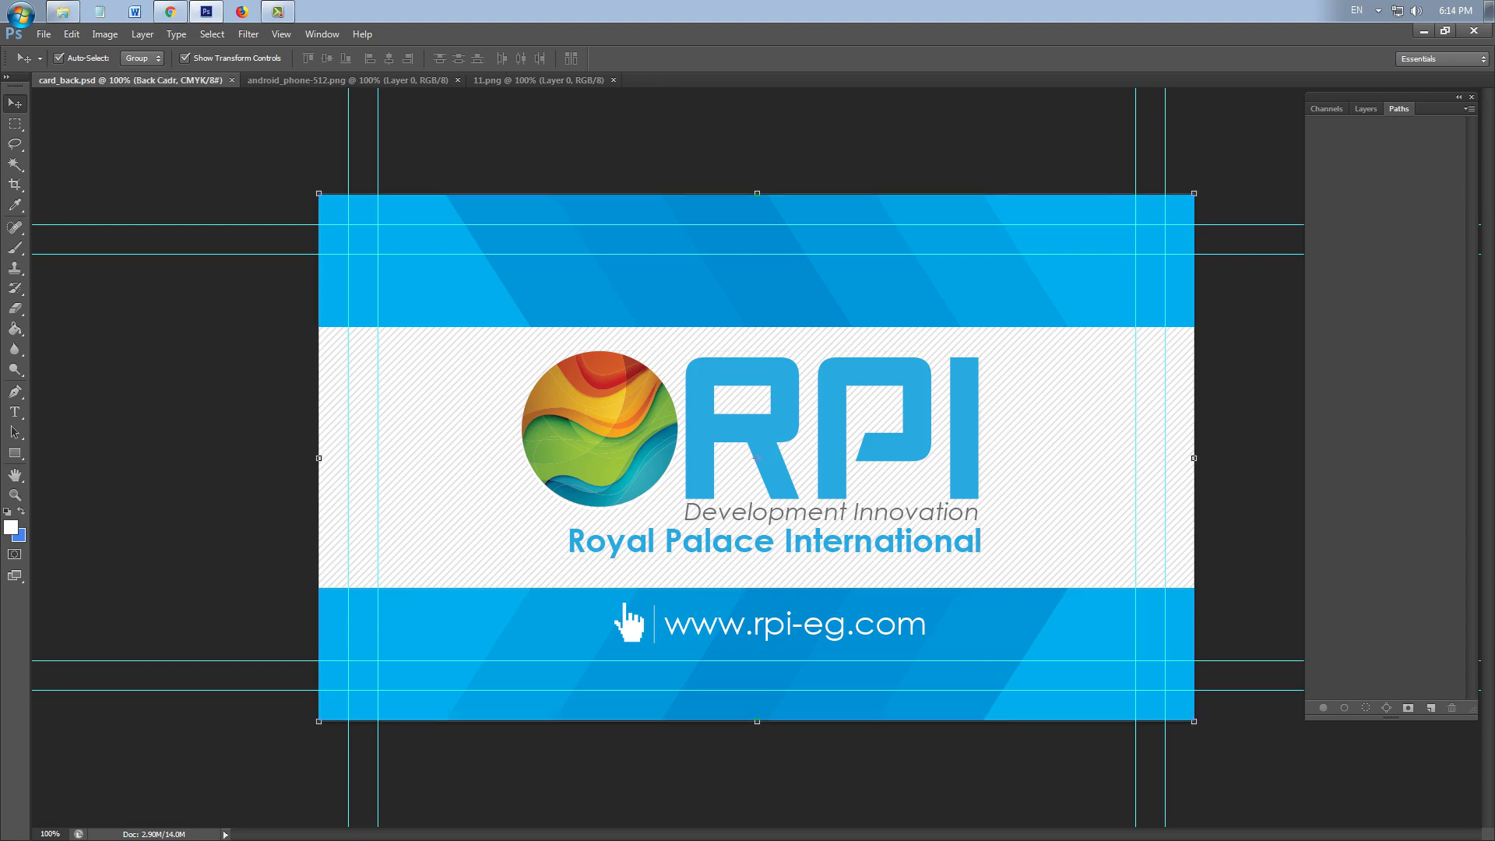
left_click(1248, 436)
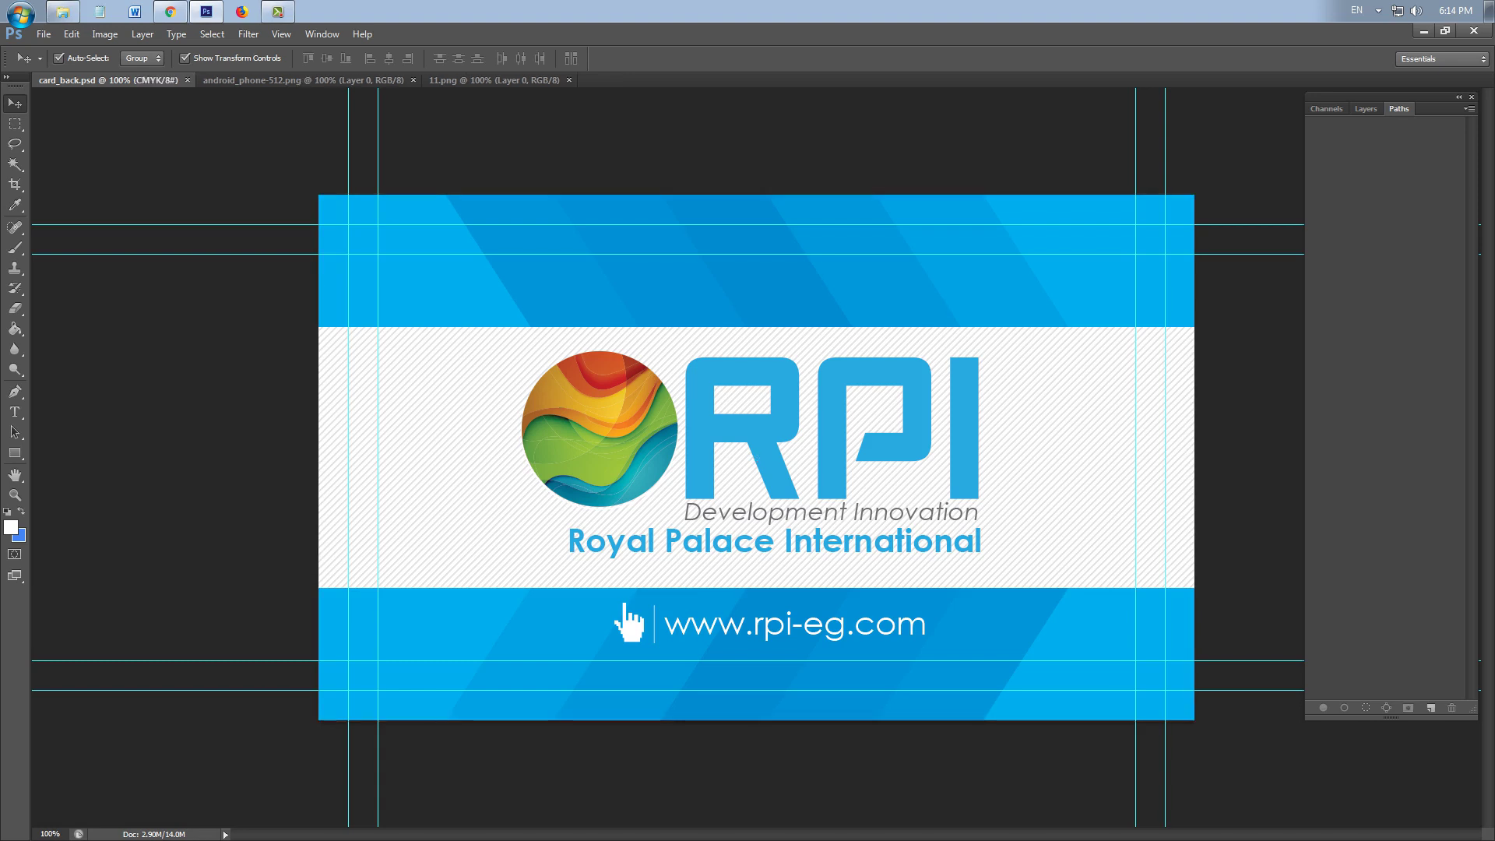
Create a new document named card, 9.5 × 5.5 cm at 300 pixels/inch in CMYK with a white background
left_click(44, 34)
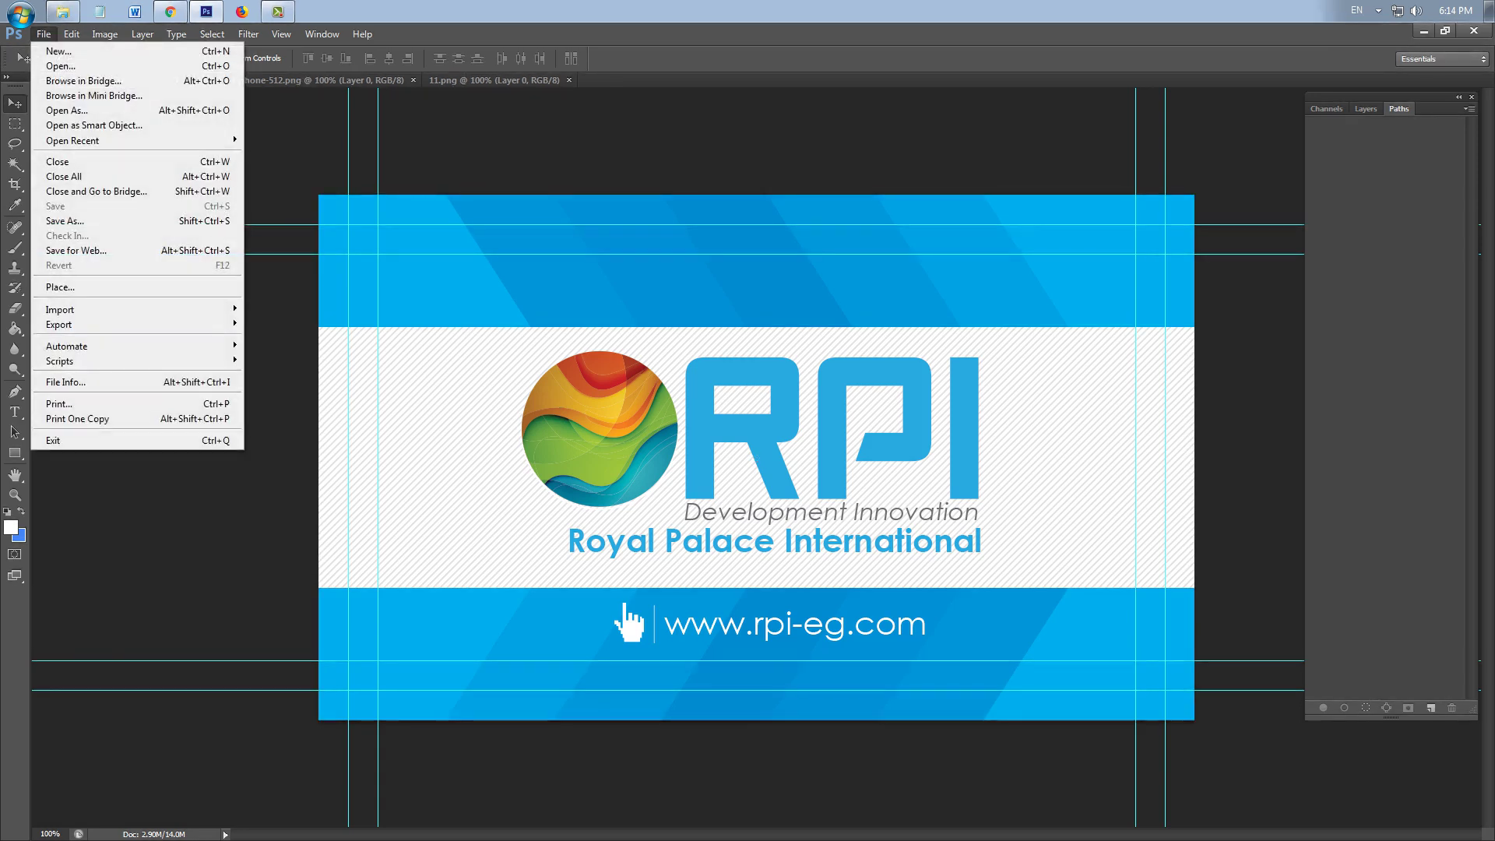
left_click(57, 51)
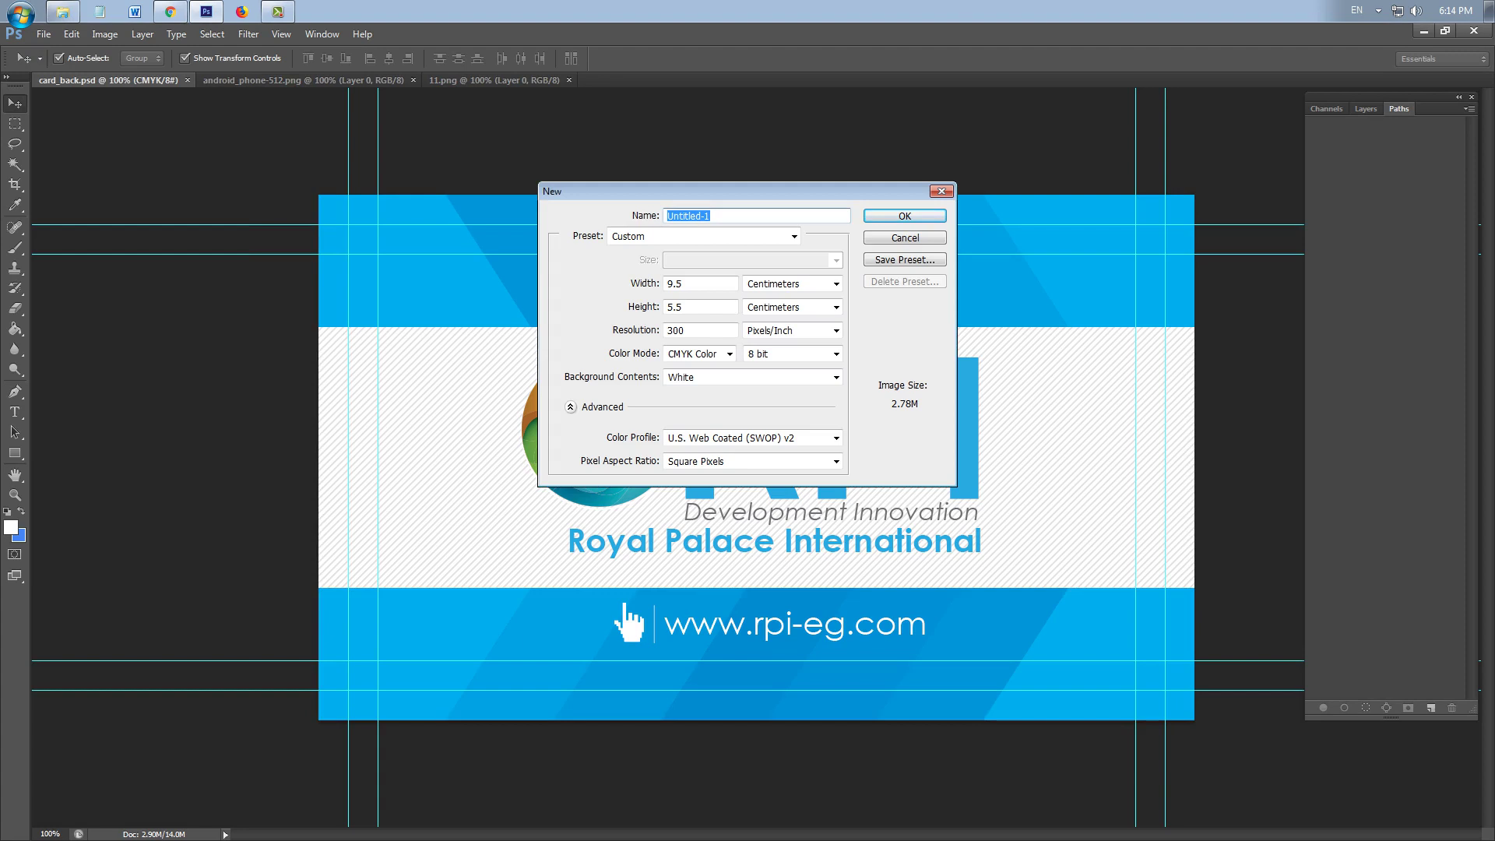
type("card")
key("Tab")
key("Tab")
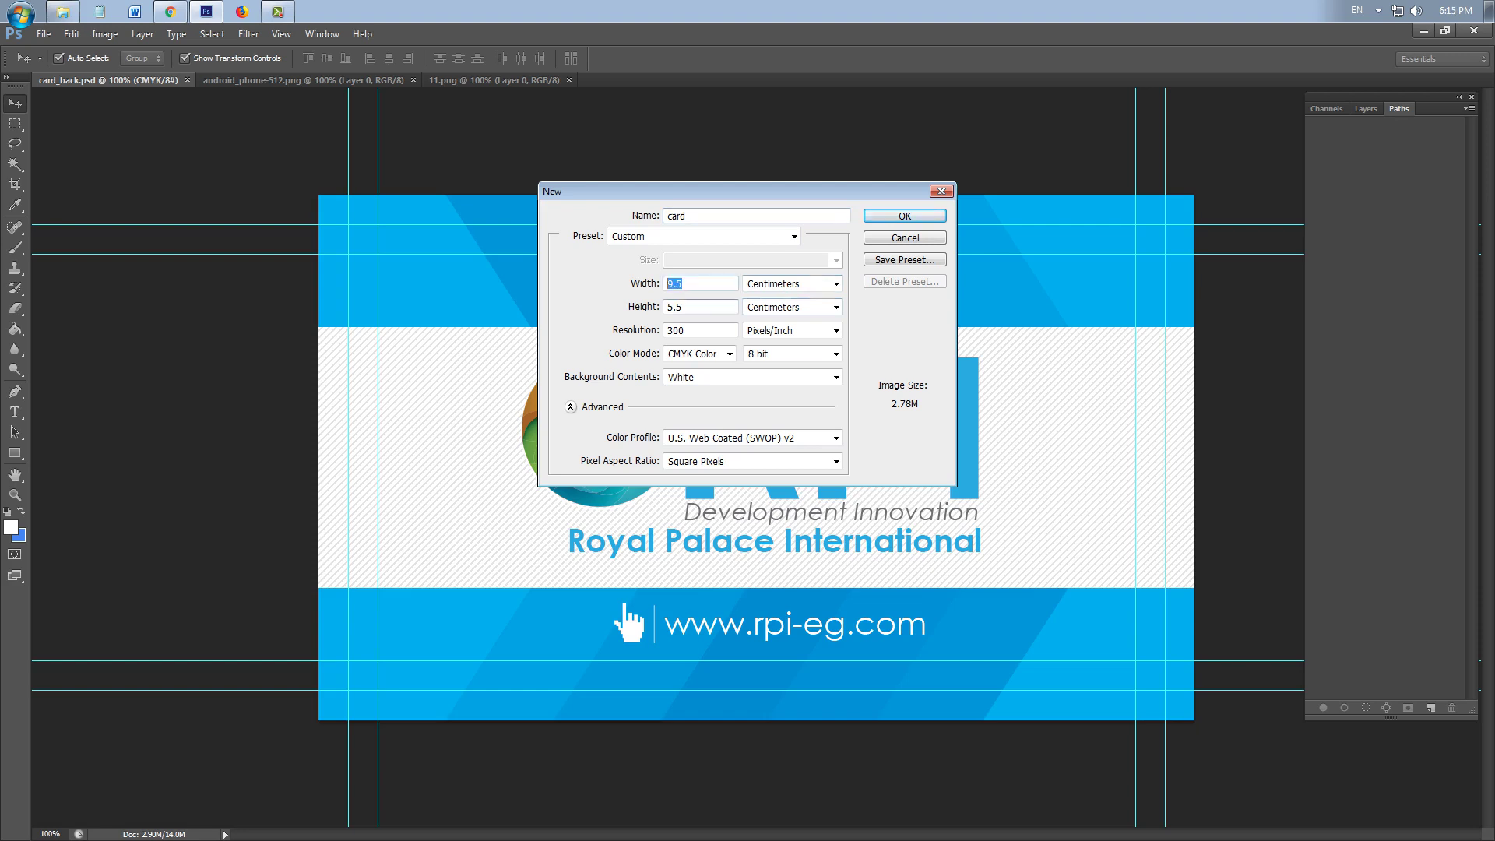
key("shift+Tab")
key("Tab")
key("Tab")
key("Return")
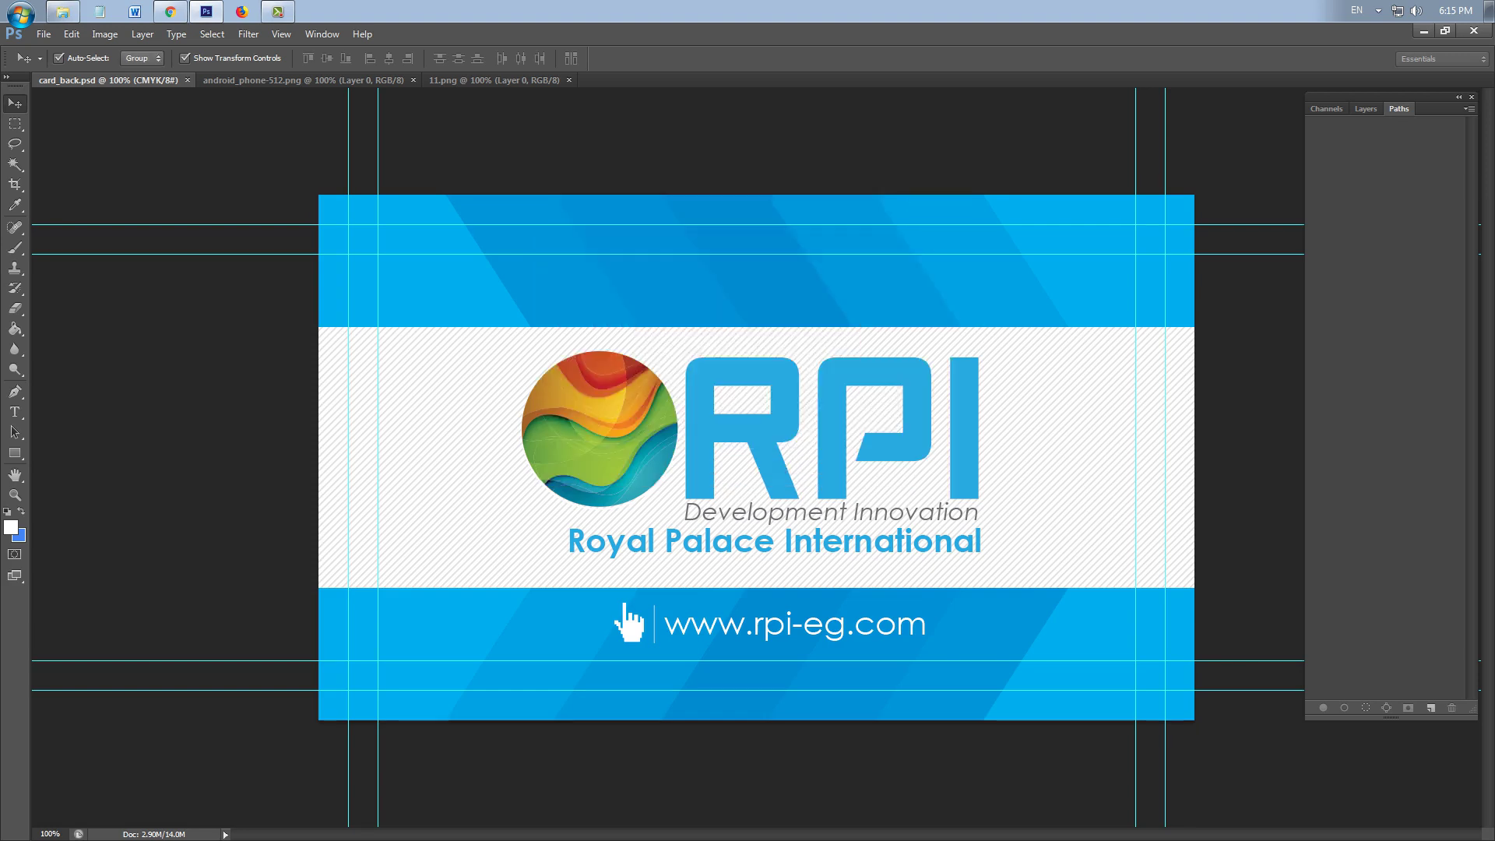
Show the rulers and place guides about 0.5 cm inside all four edges of the blank card
left_click(281, 34)
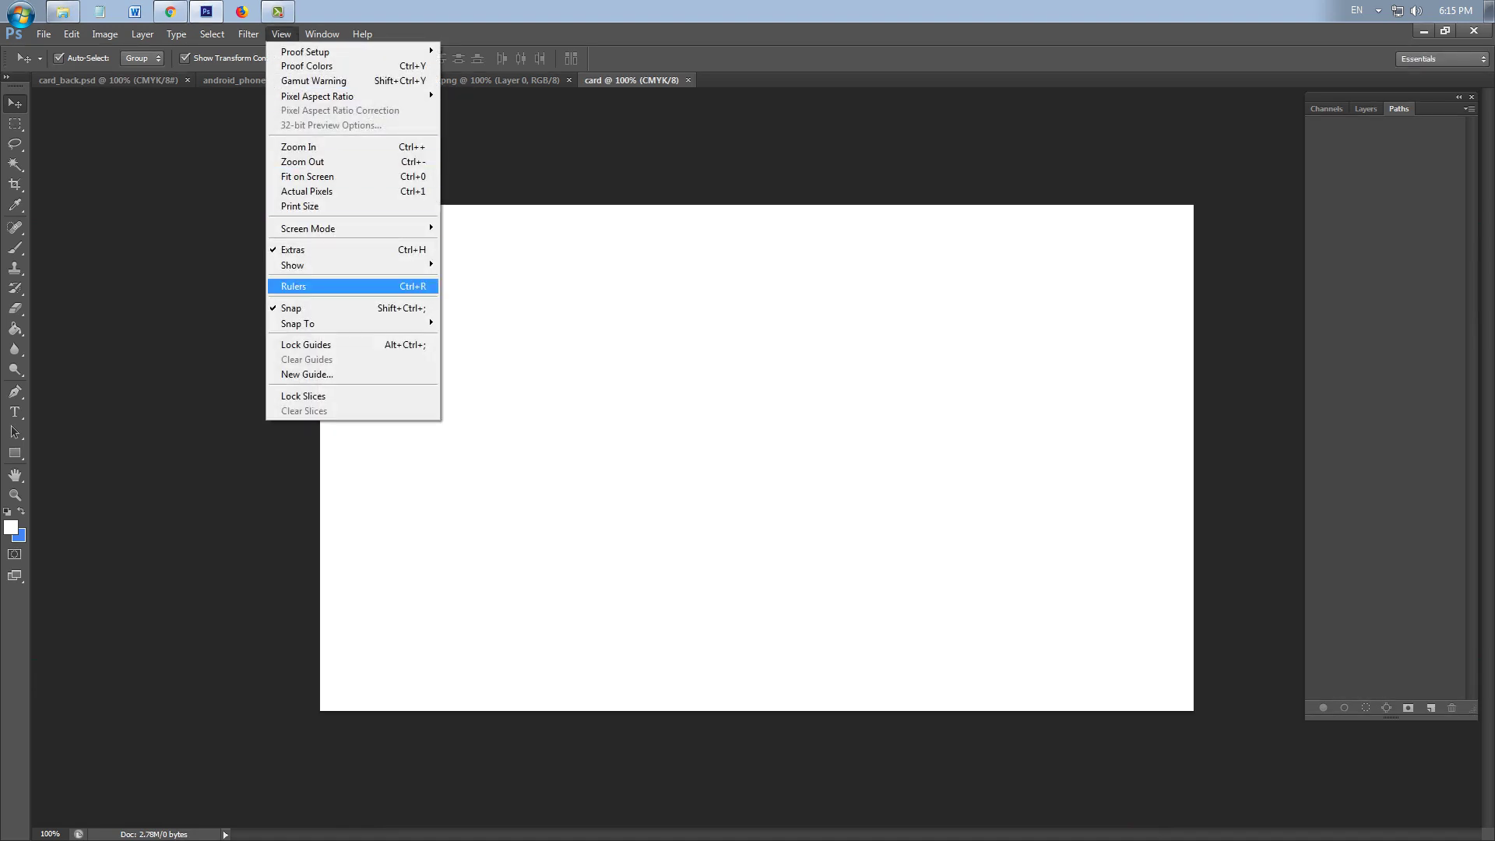
left_click(304, 286)
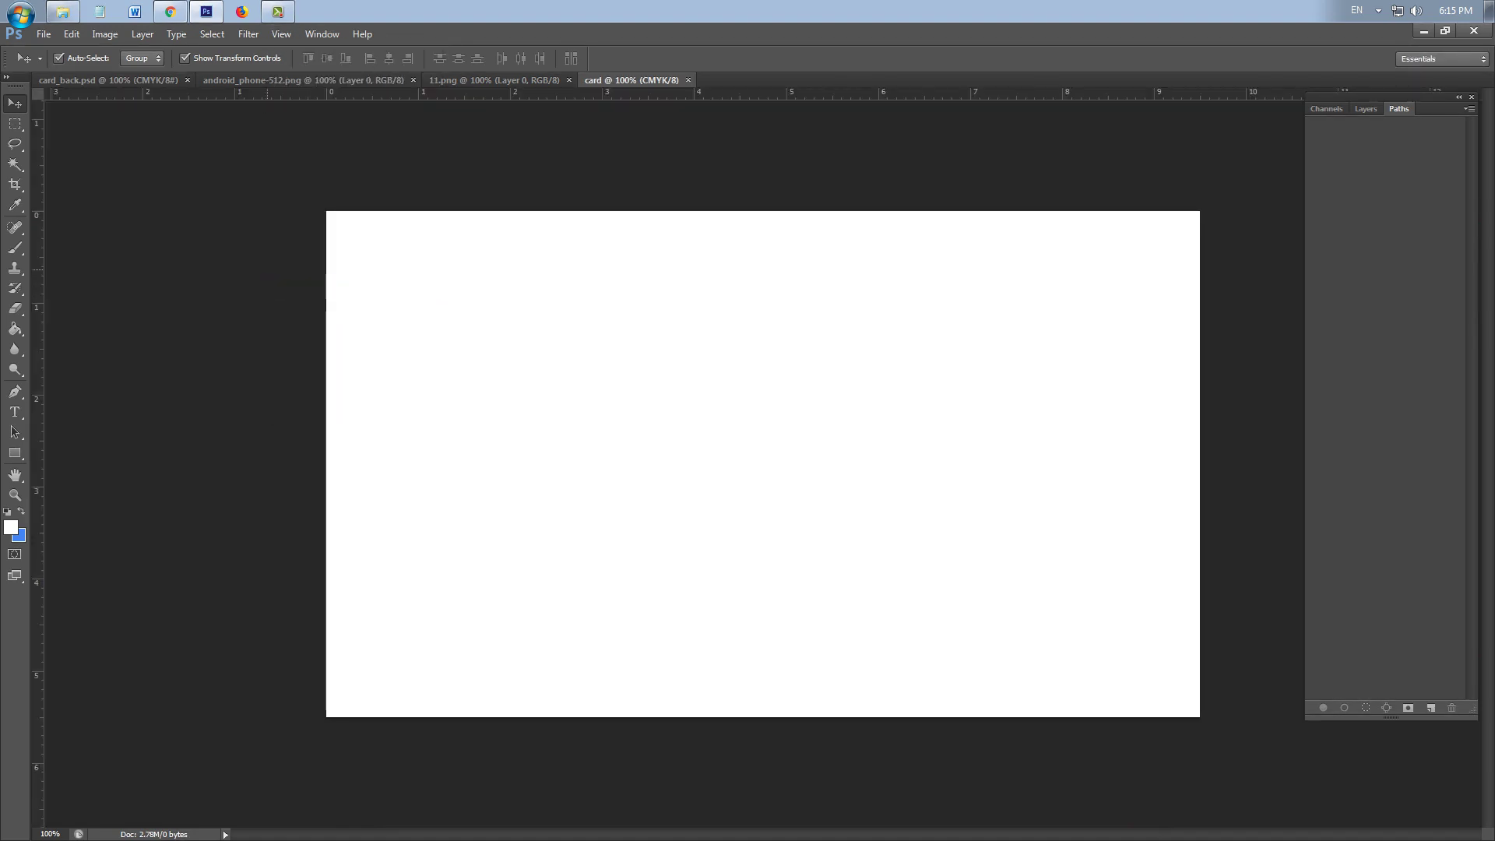
left_click_drag(36, 313, 375, 313)
left_click_drag(468, 92, 468, 256)
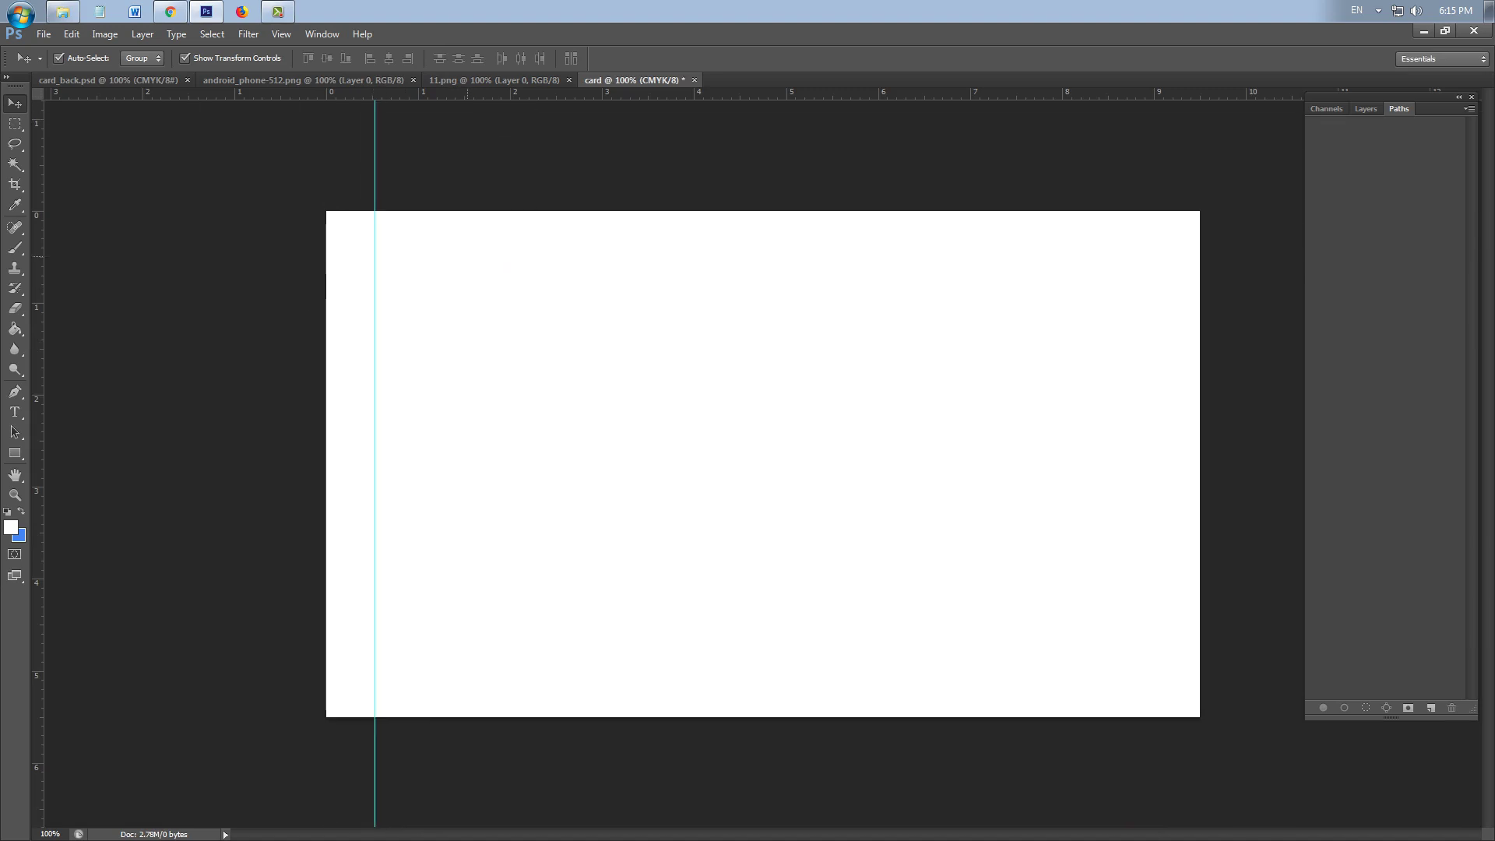
left_click_drag(455, 92, 472, 671)
left_click_drag(37, 512, 1156, 514)
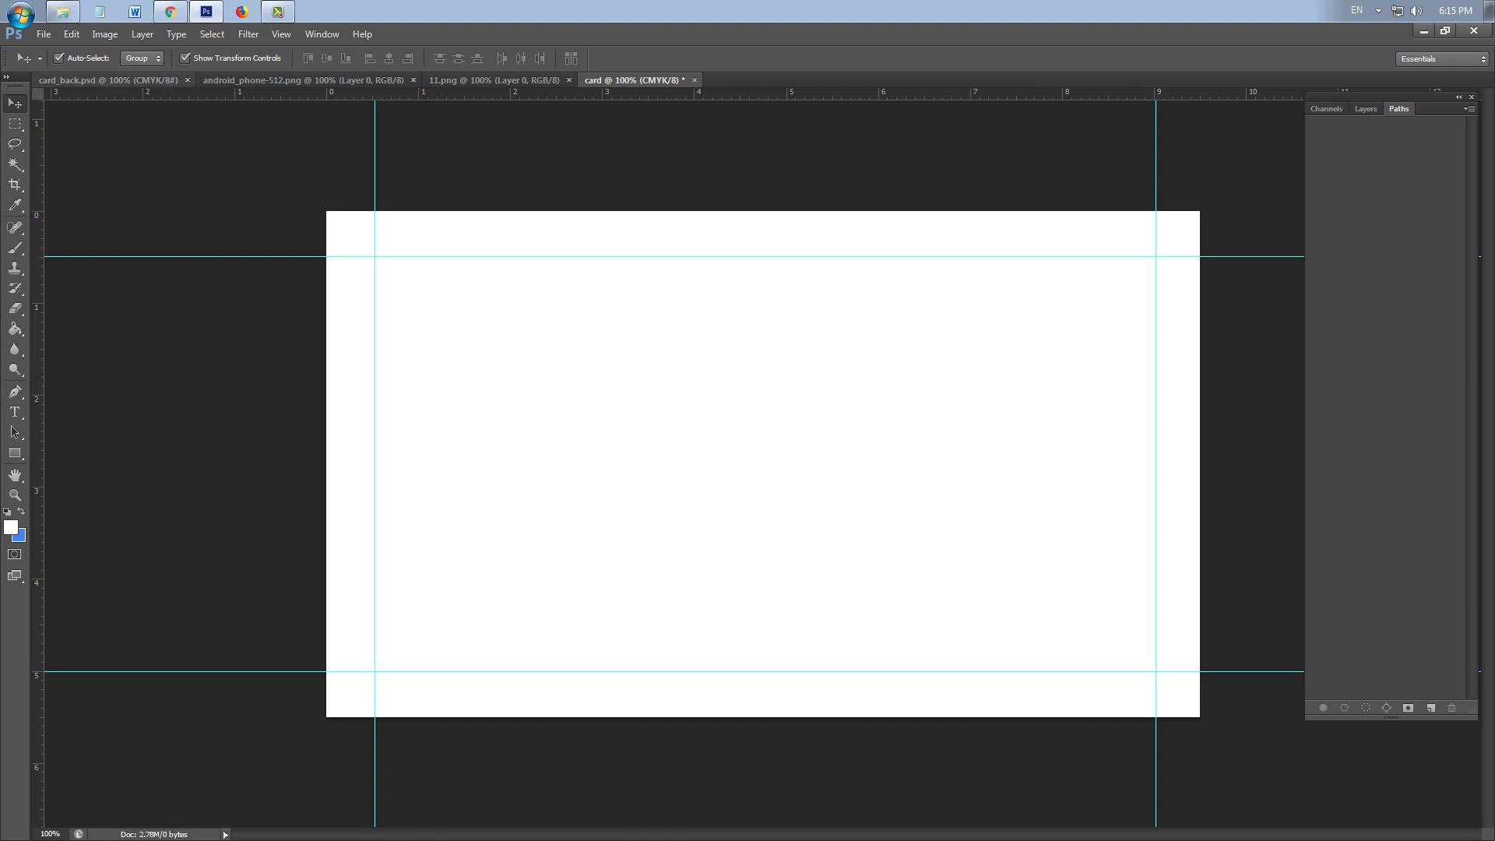
Return to card_back.psd and select the RPI logo on the card's back design
left_click(109, 80)
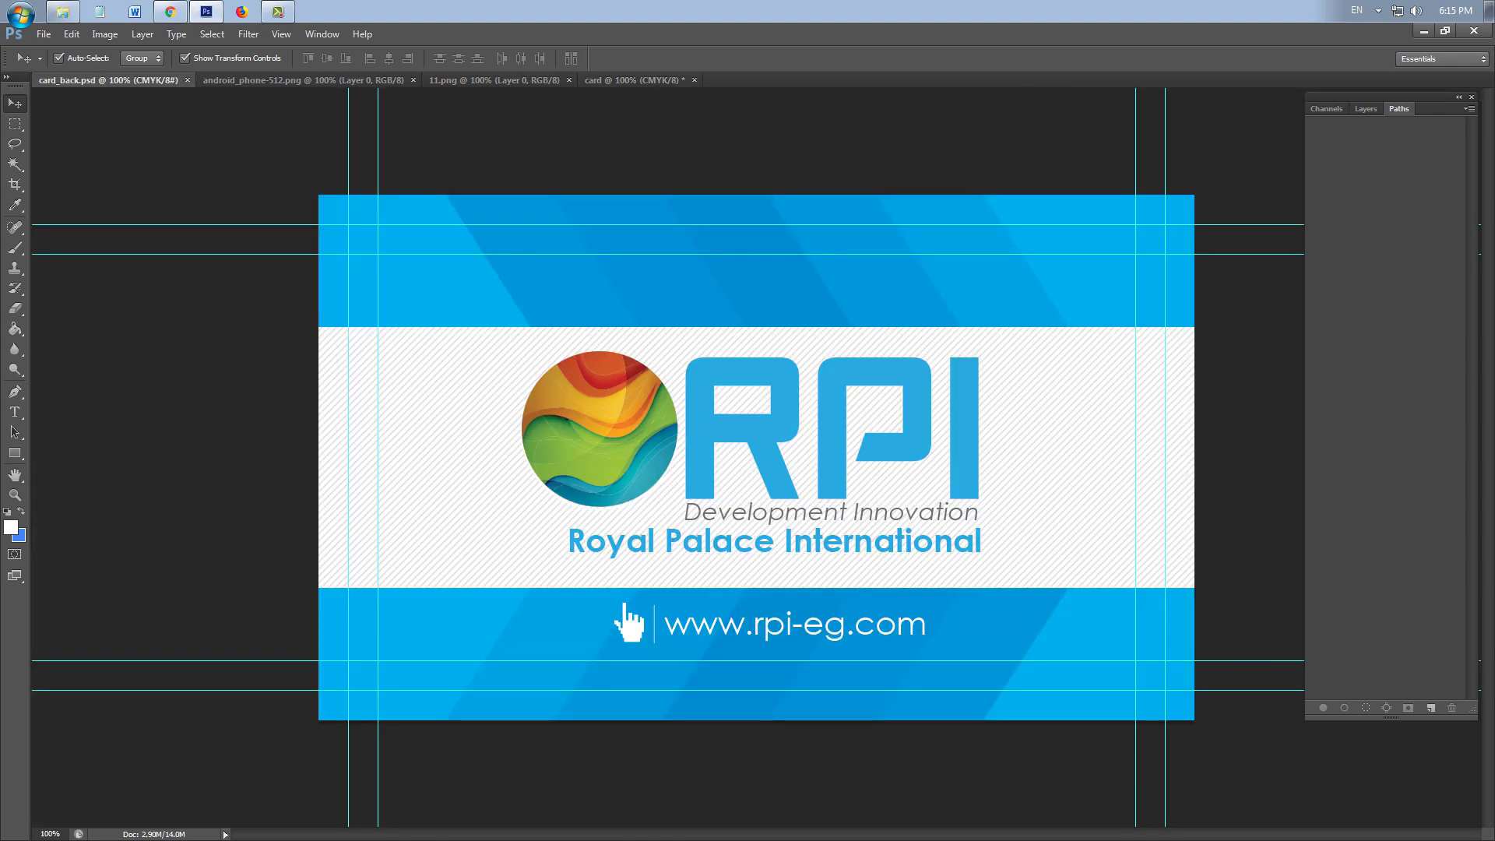
left_click(494, 80)
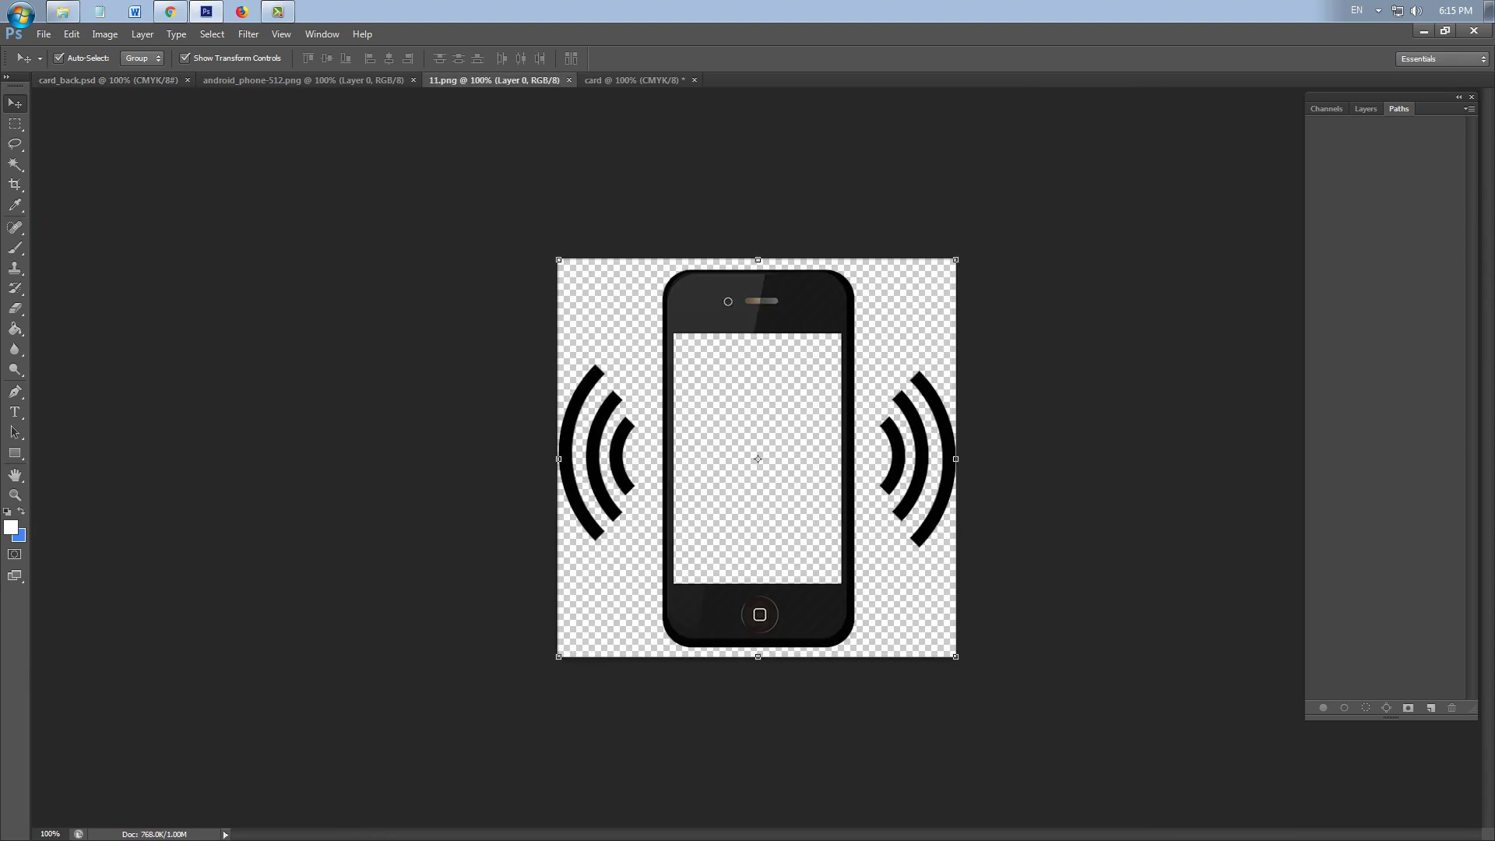
left_click(109, 80)
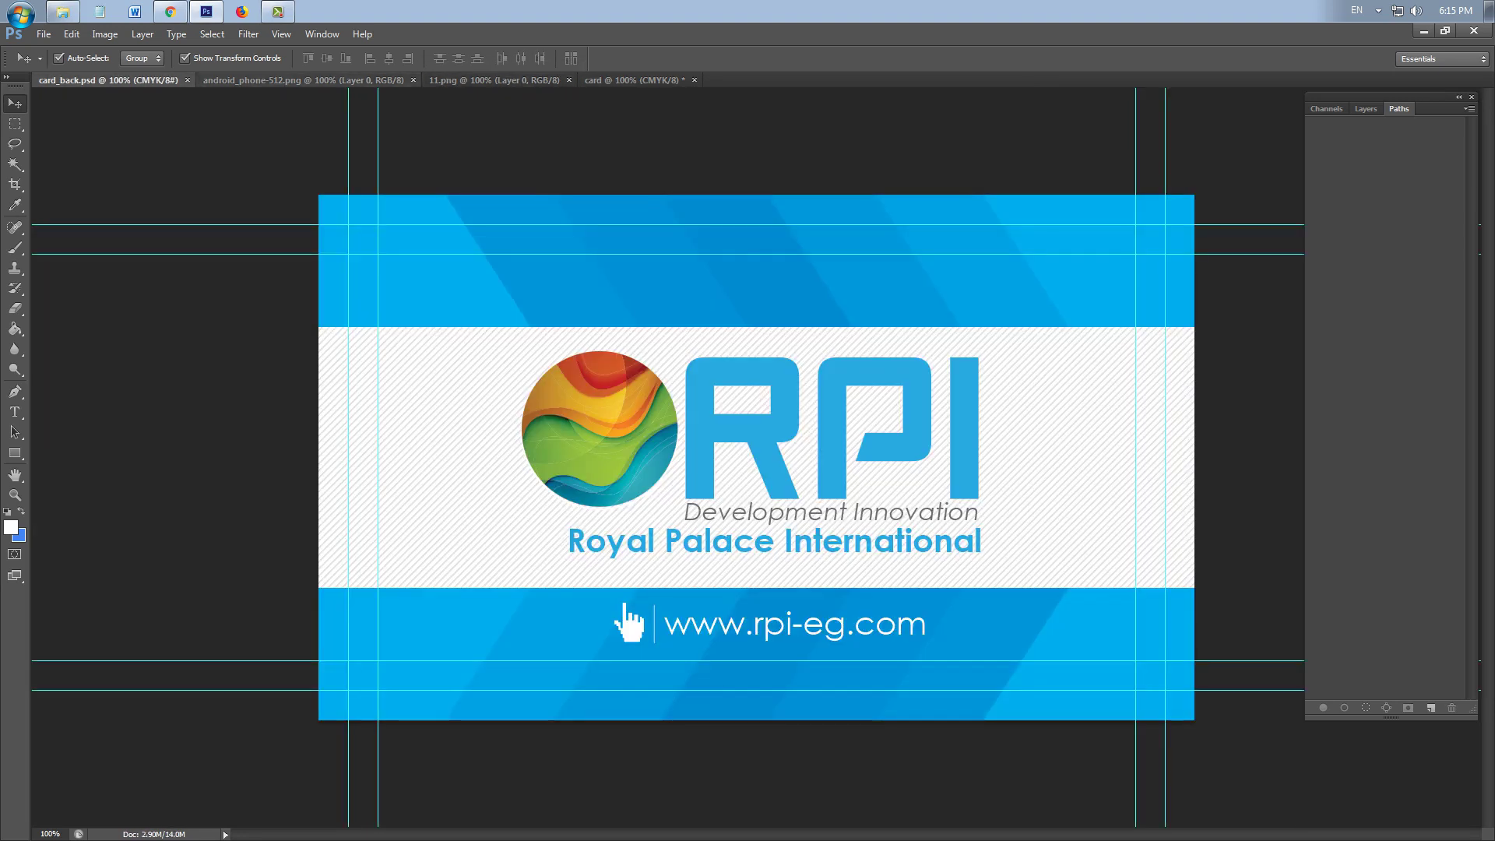
left_click(607, 296)
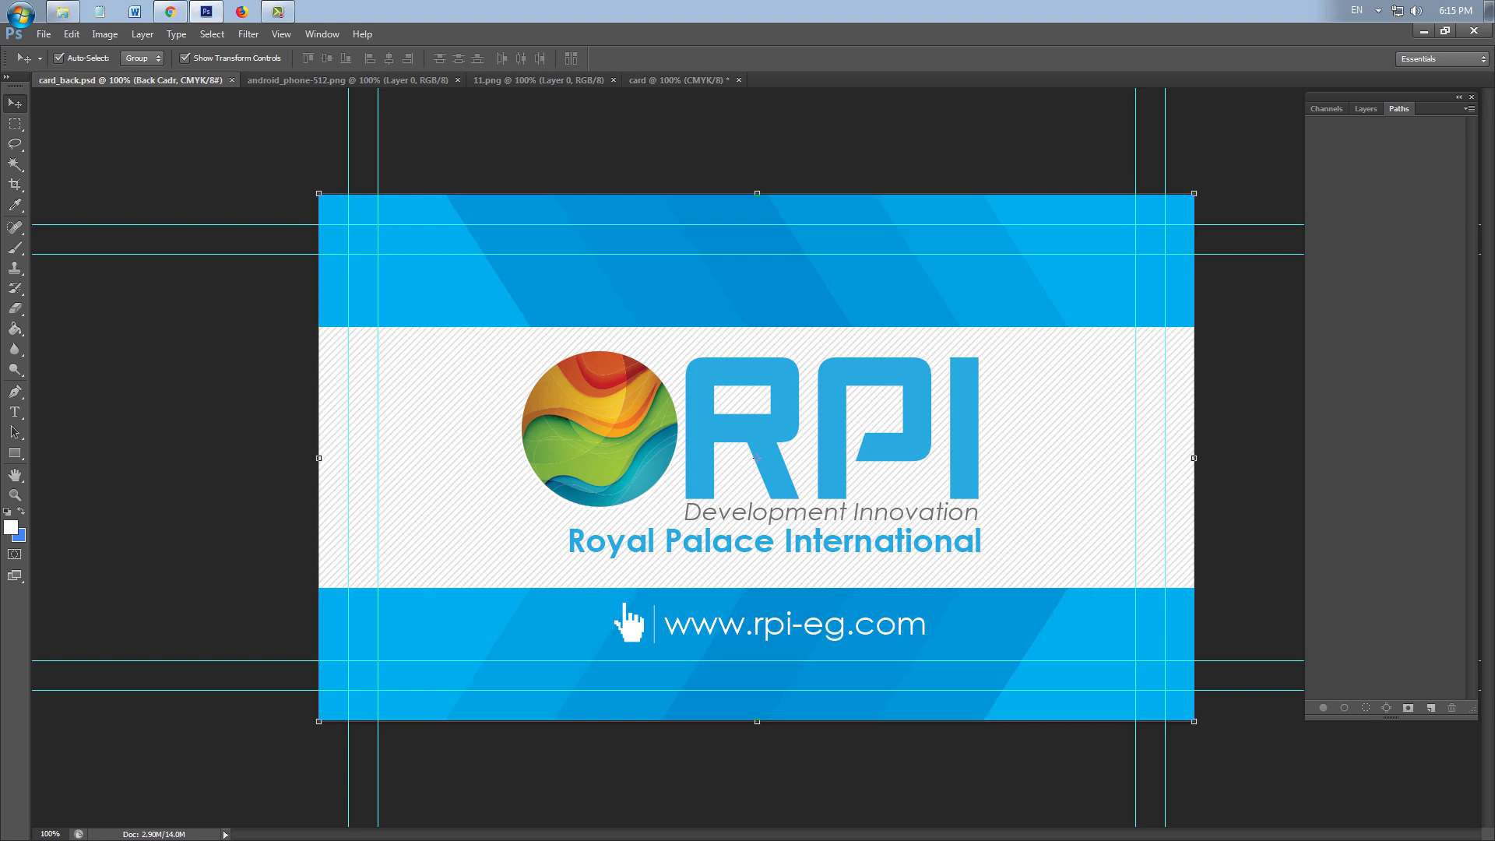
left_click(753, 457)
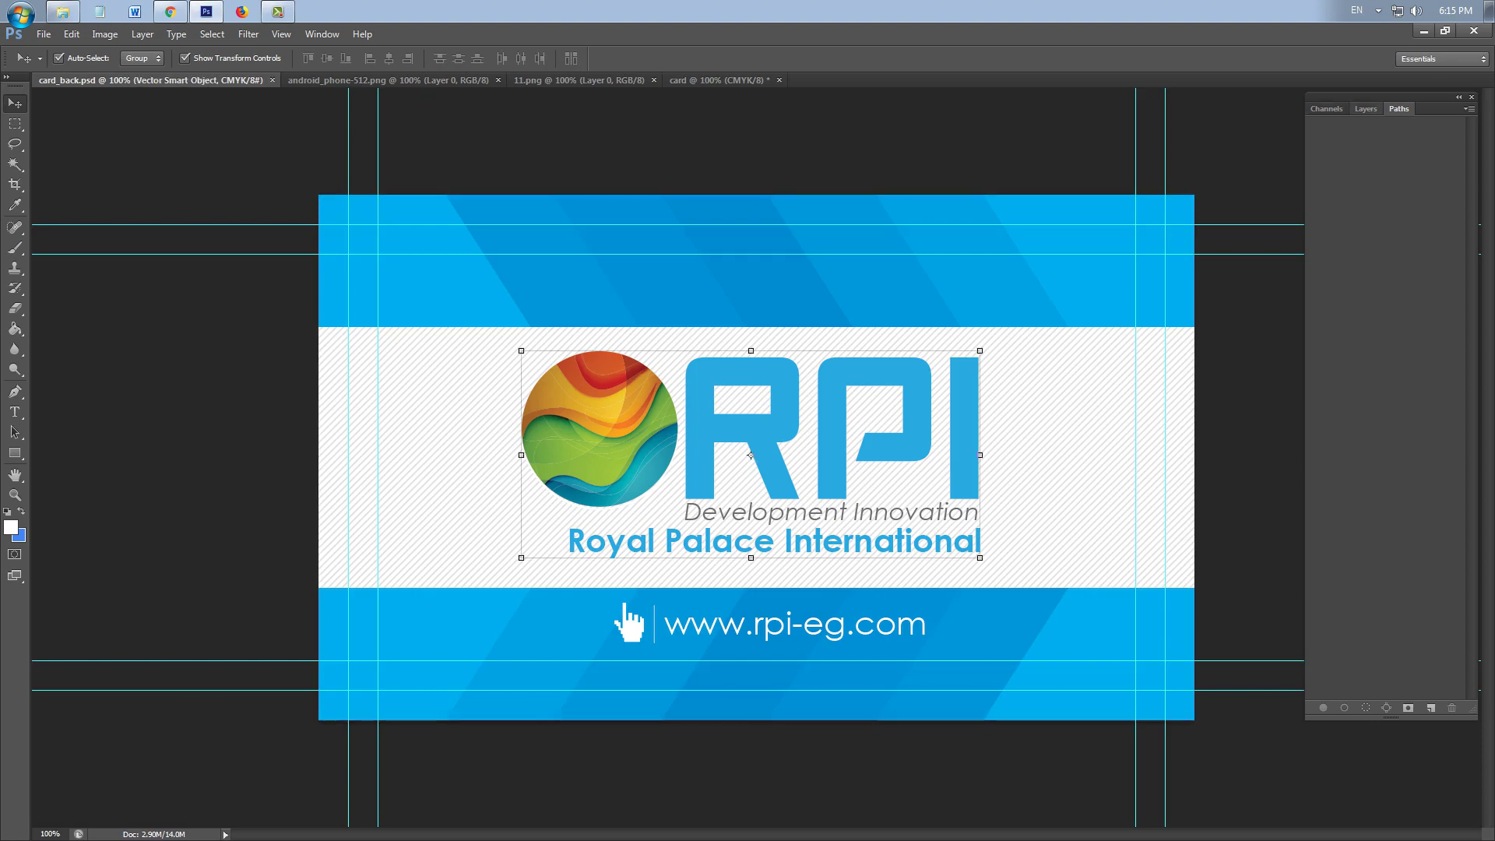
Hide the Back Cadr group, show the Front Card group, and move the RPI logo up and left over the dark panel
left_click(1366, 109)
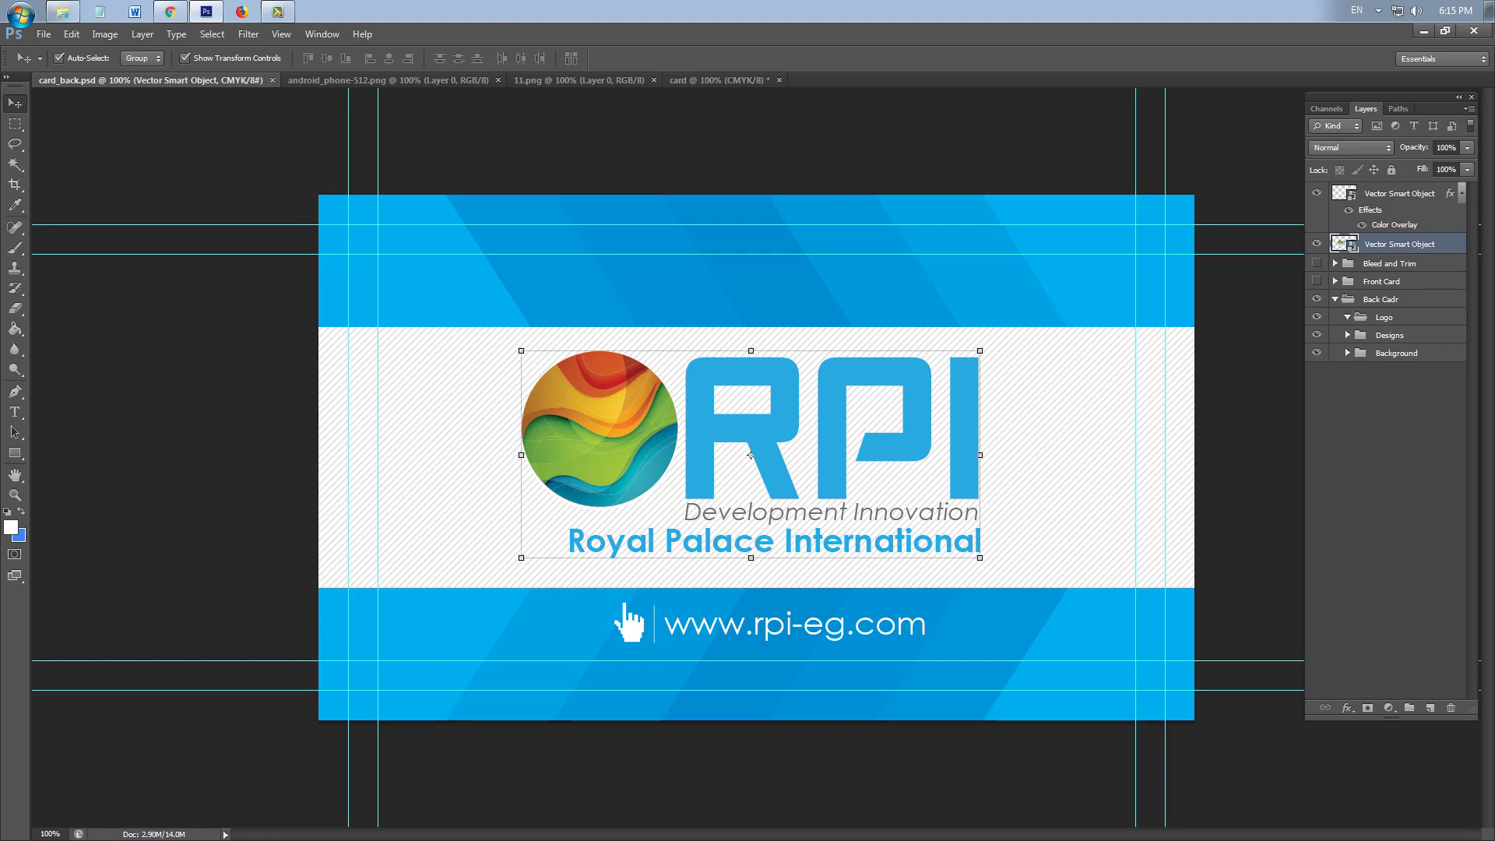
left_click(1336, 299)
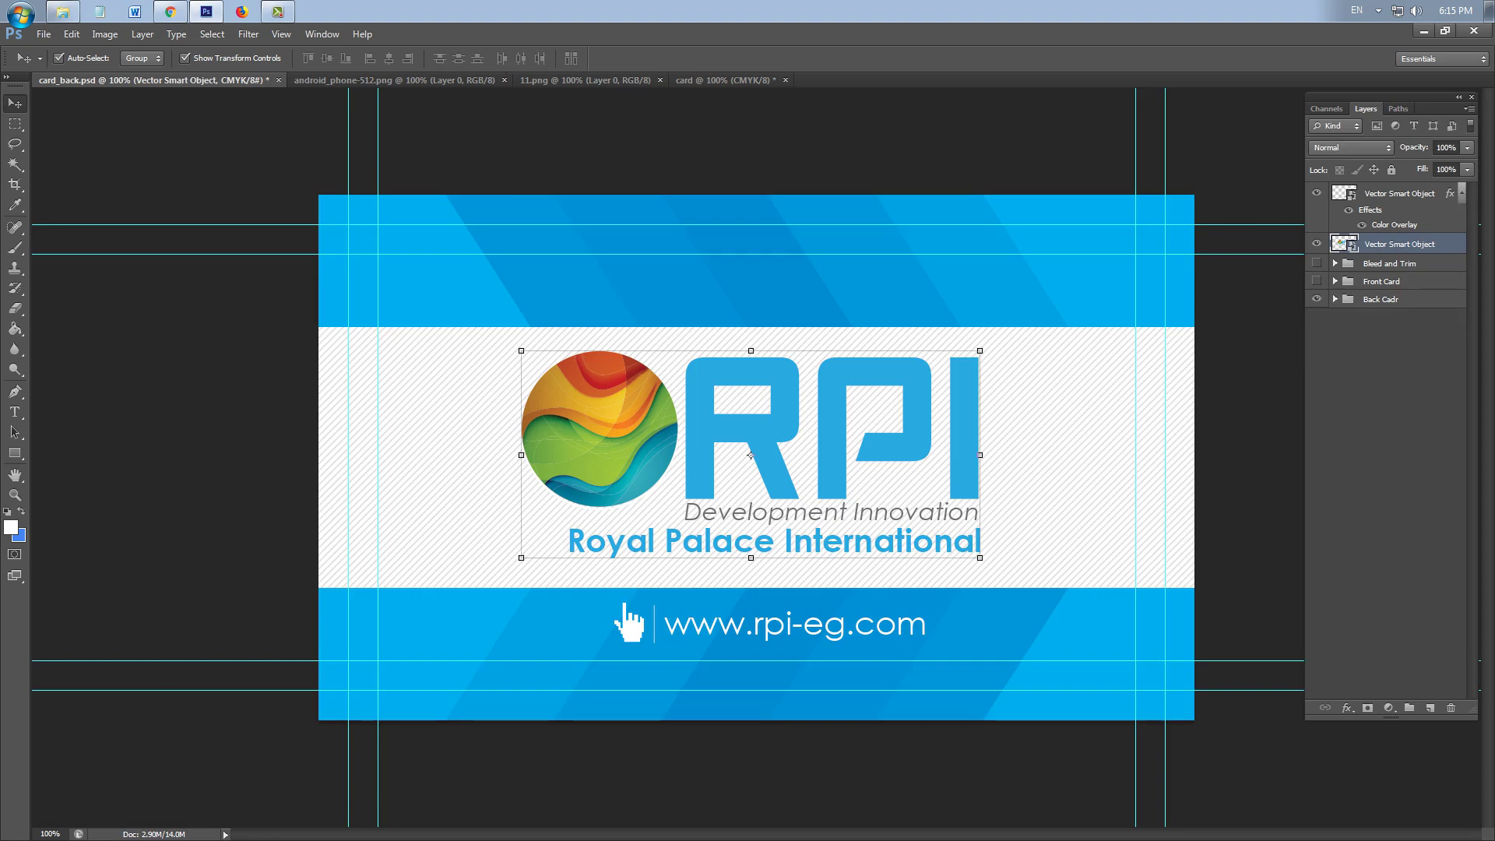
left_click(1316, 299)
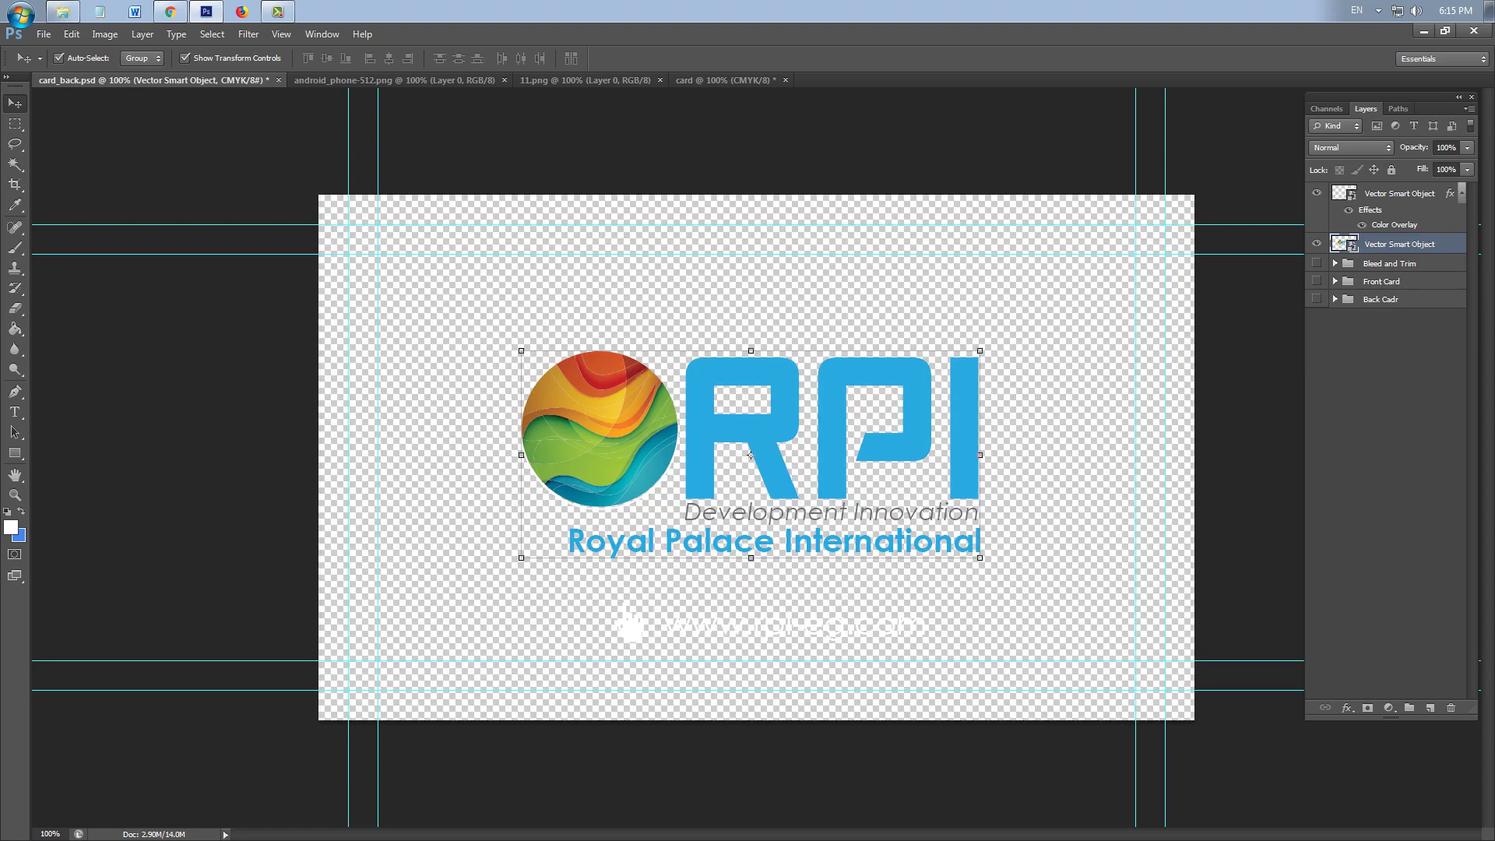
left_click(1317, 281)
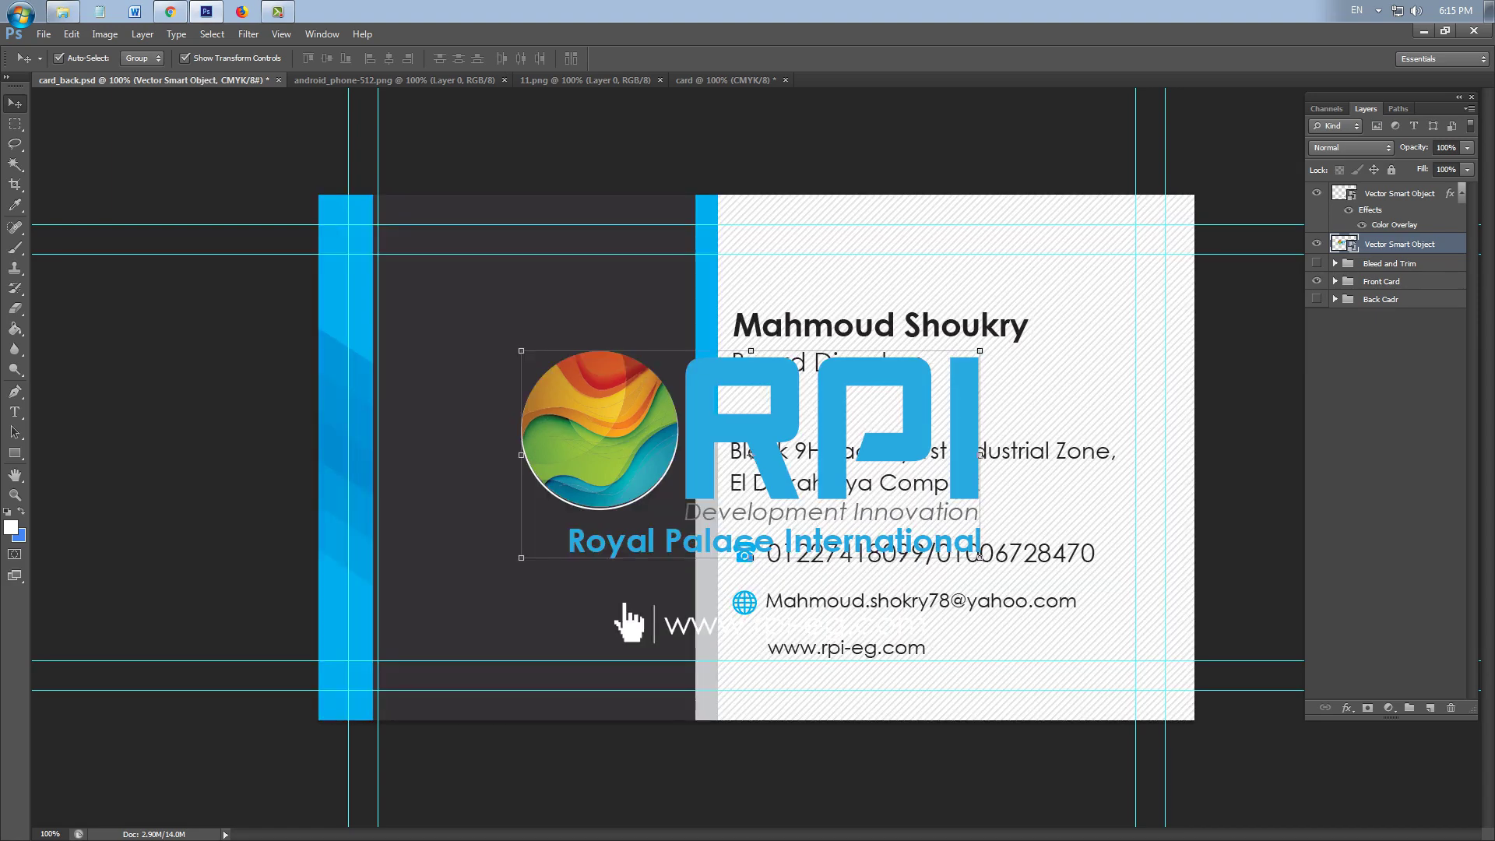
left_click_drag(750, 454, 614, 392)
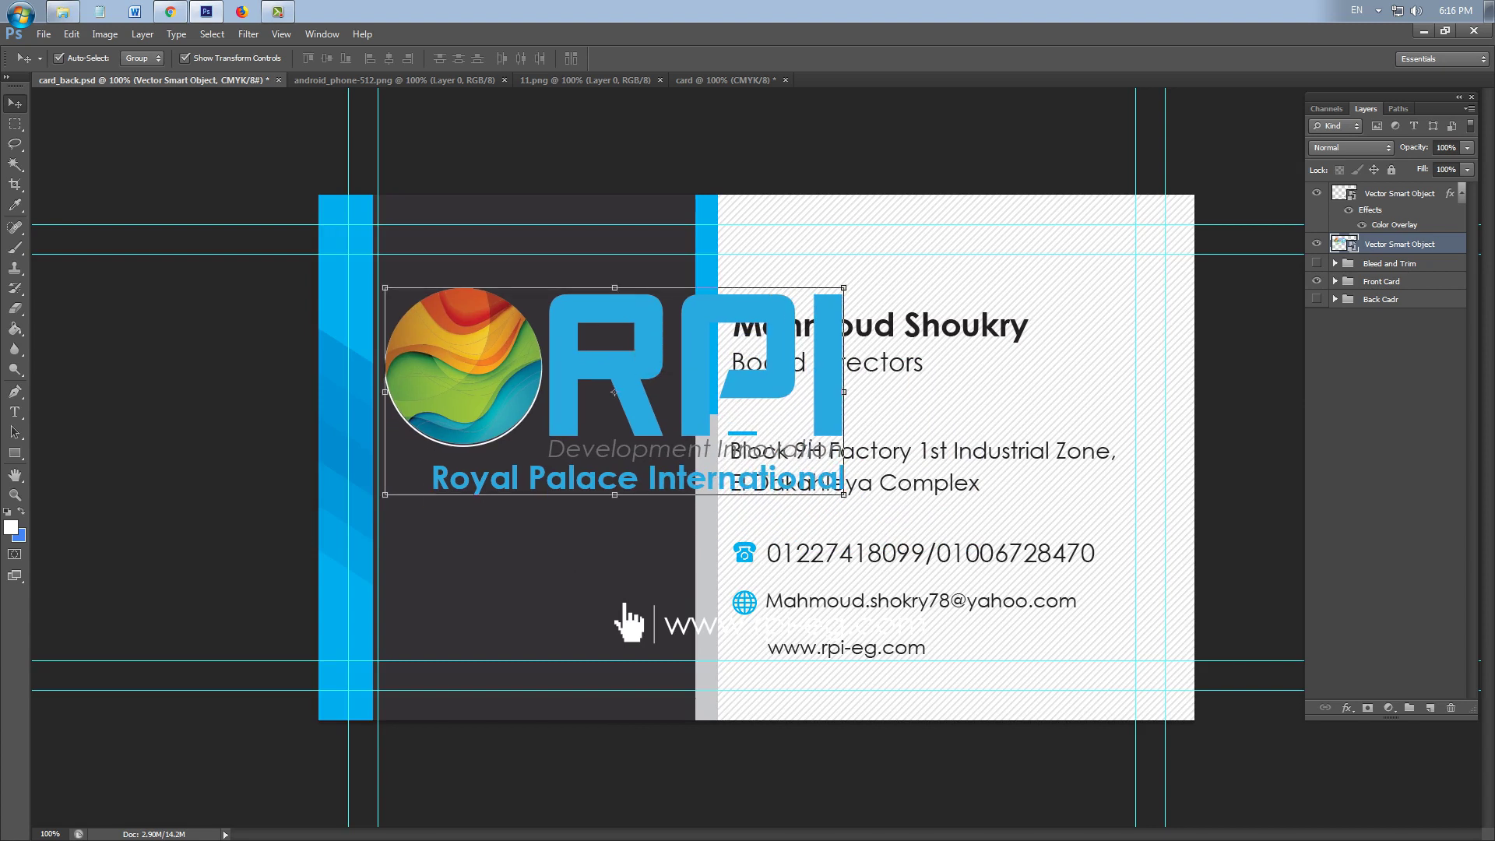
Scale the RPI logo down to fit inside the dark panel and hide the white website text layer with the hand icon
left_click_drag(762, 288, 761, 319)
key("Escape")
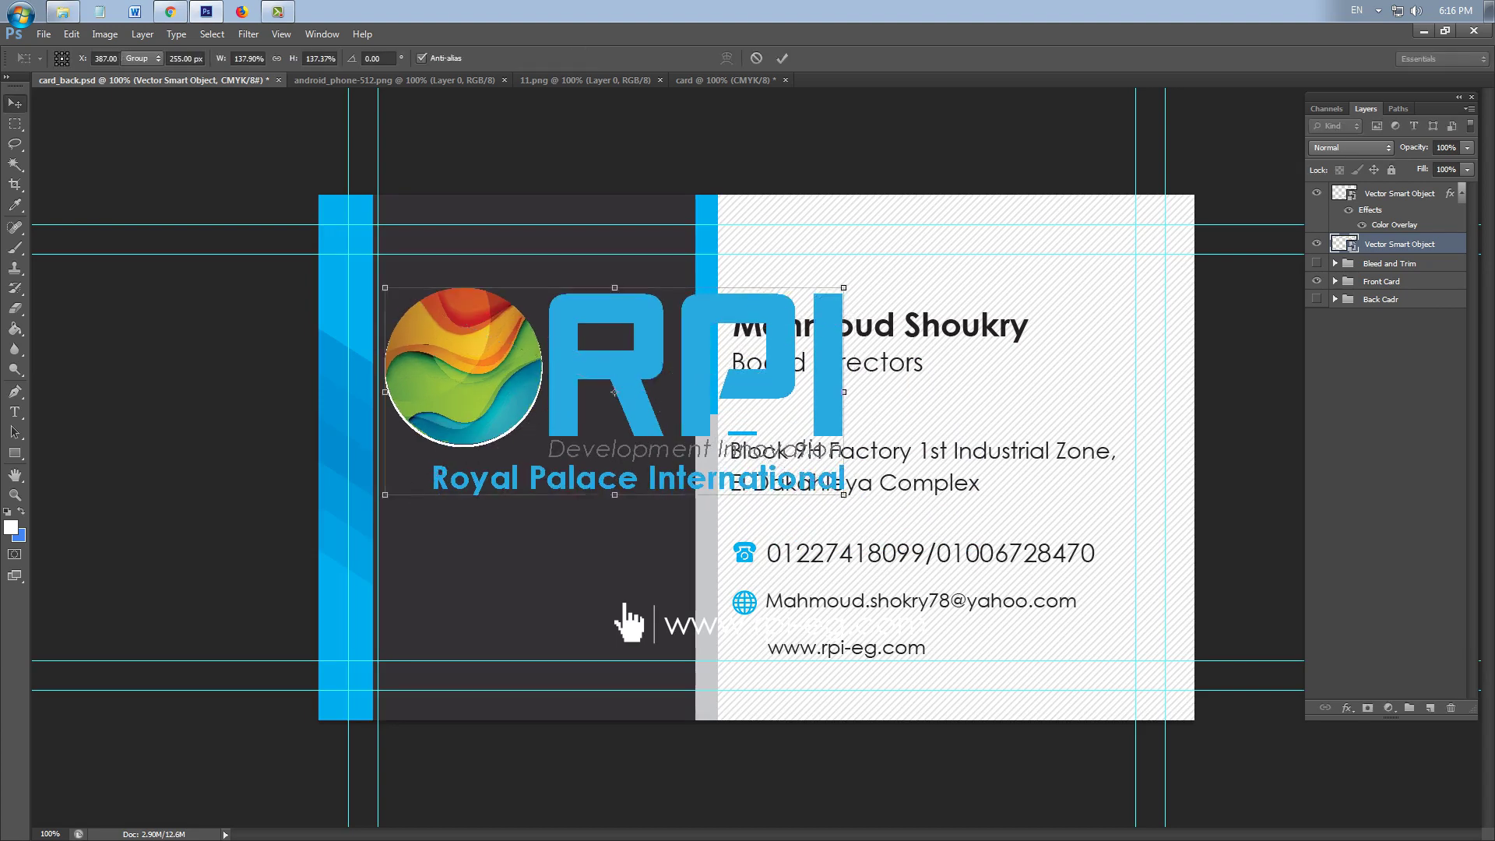
left_click_drag(844, 288, 651, 285)
key("Return")
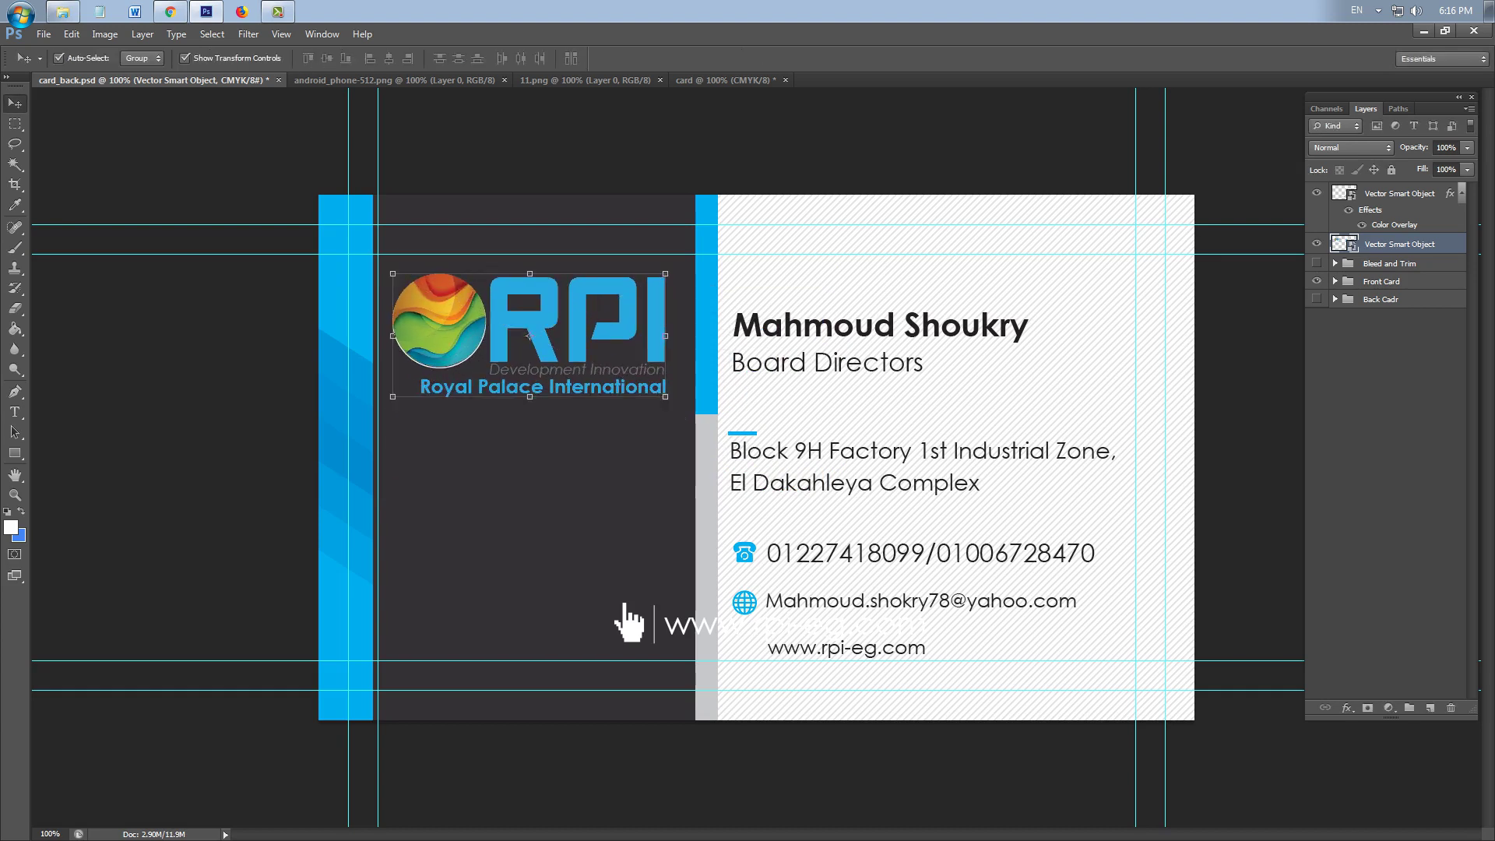
left_click(630, 623)
left_click(1317, 194)
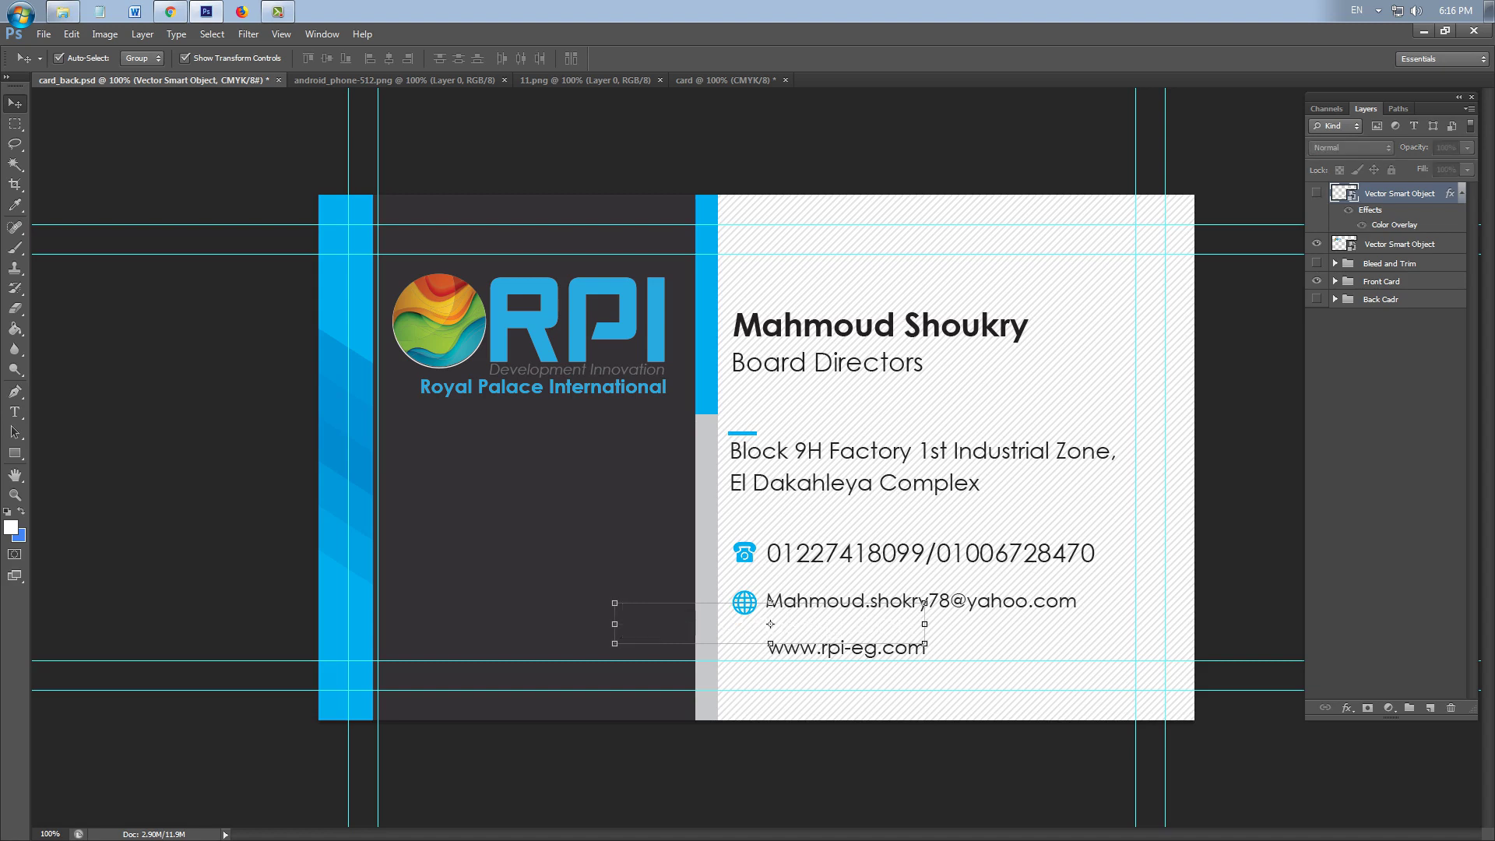
Ungroup the Front Card group and the Name group inside it
left_click(1381, 282)
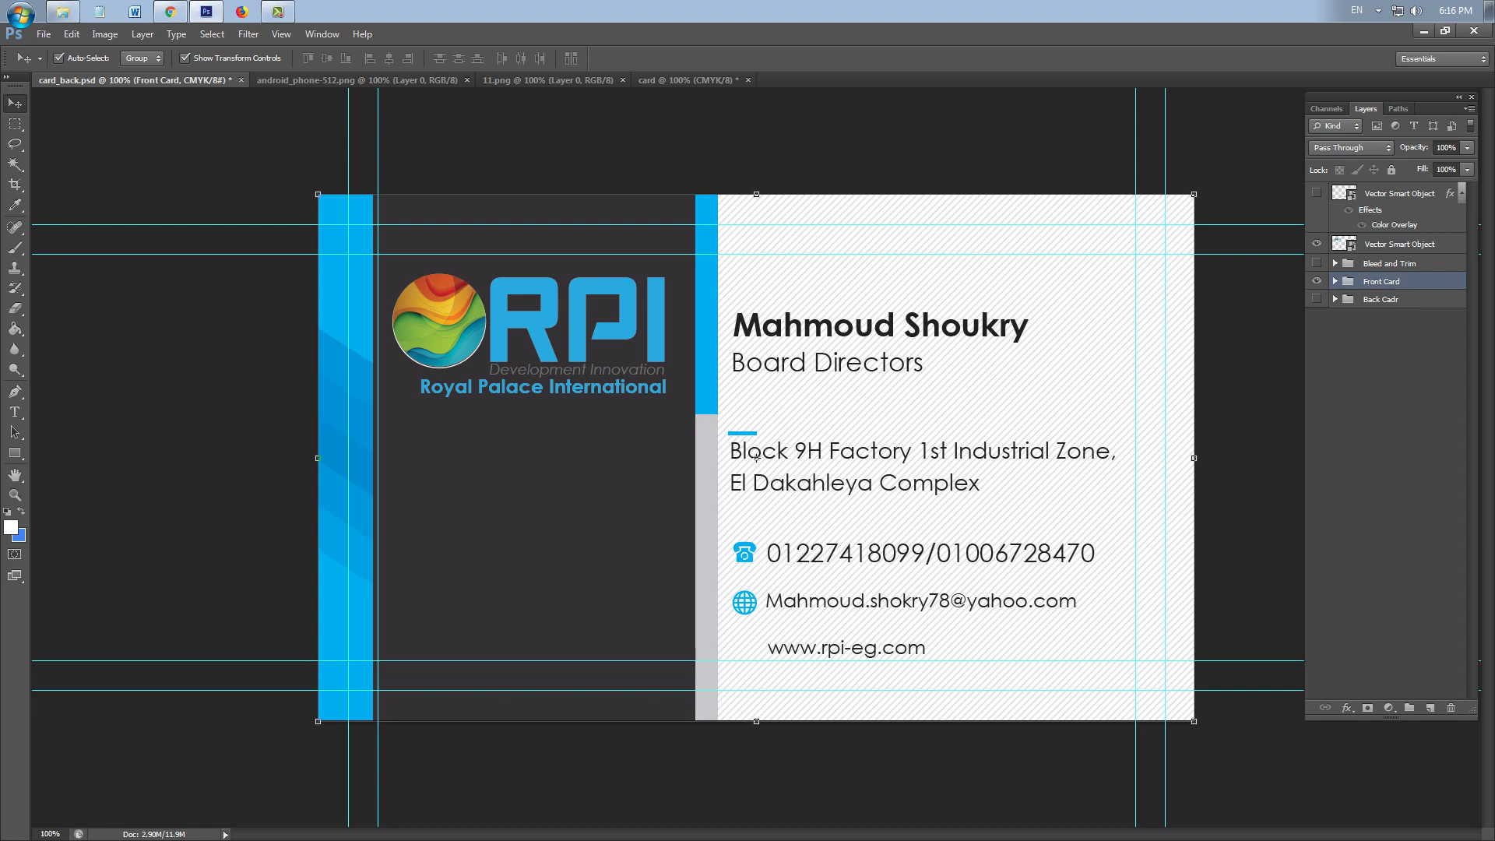
right_click(1382, 281)
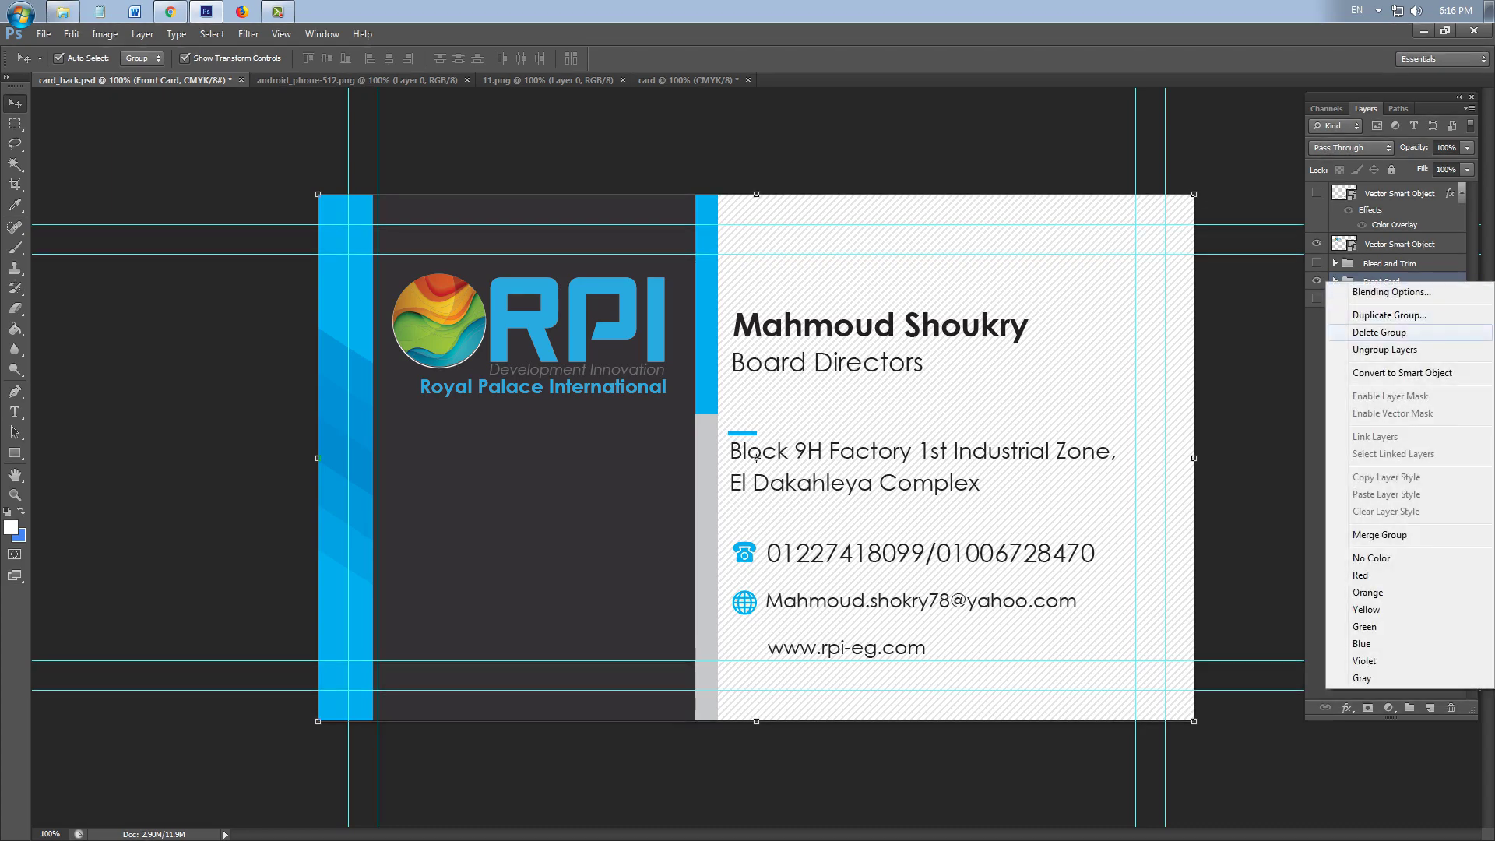
left_click(1385, 350)
left_click(1386, 300)
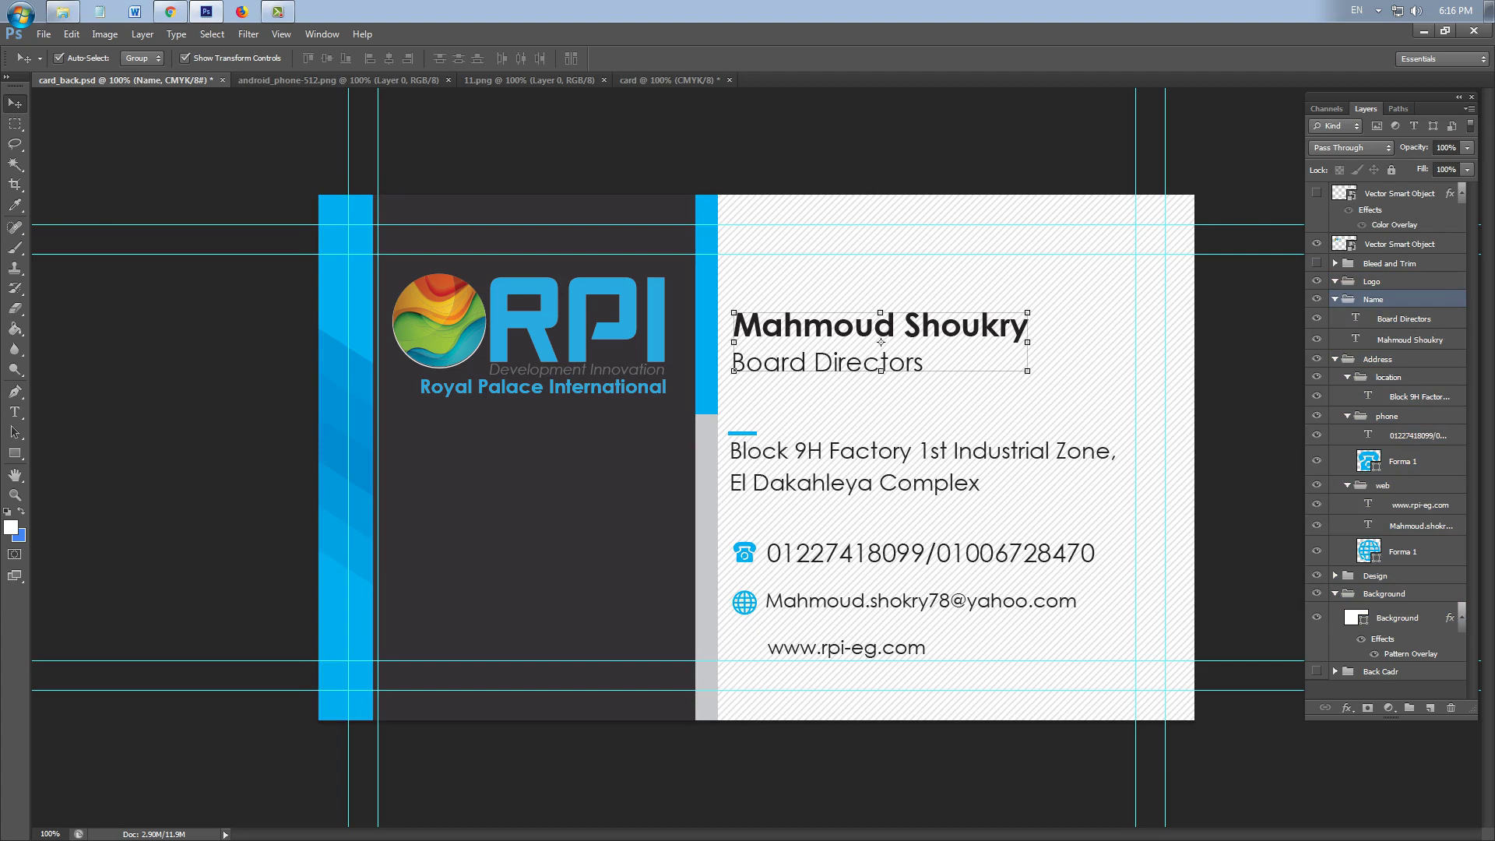
right_click(1375, 300)
left_click(1383, 371)
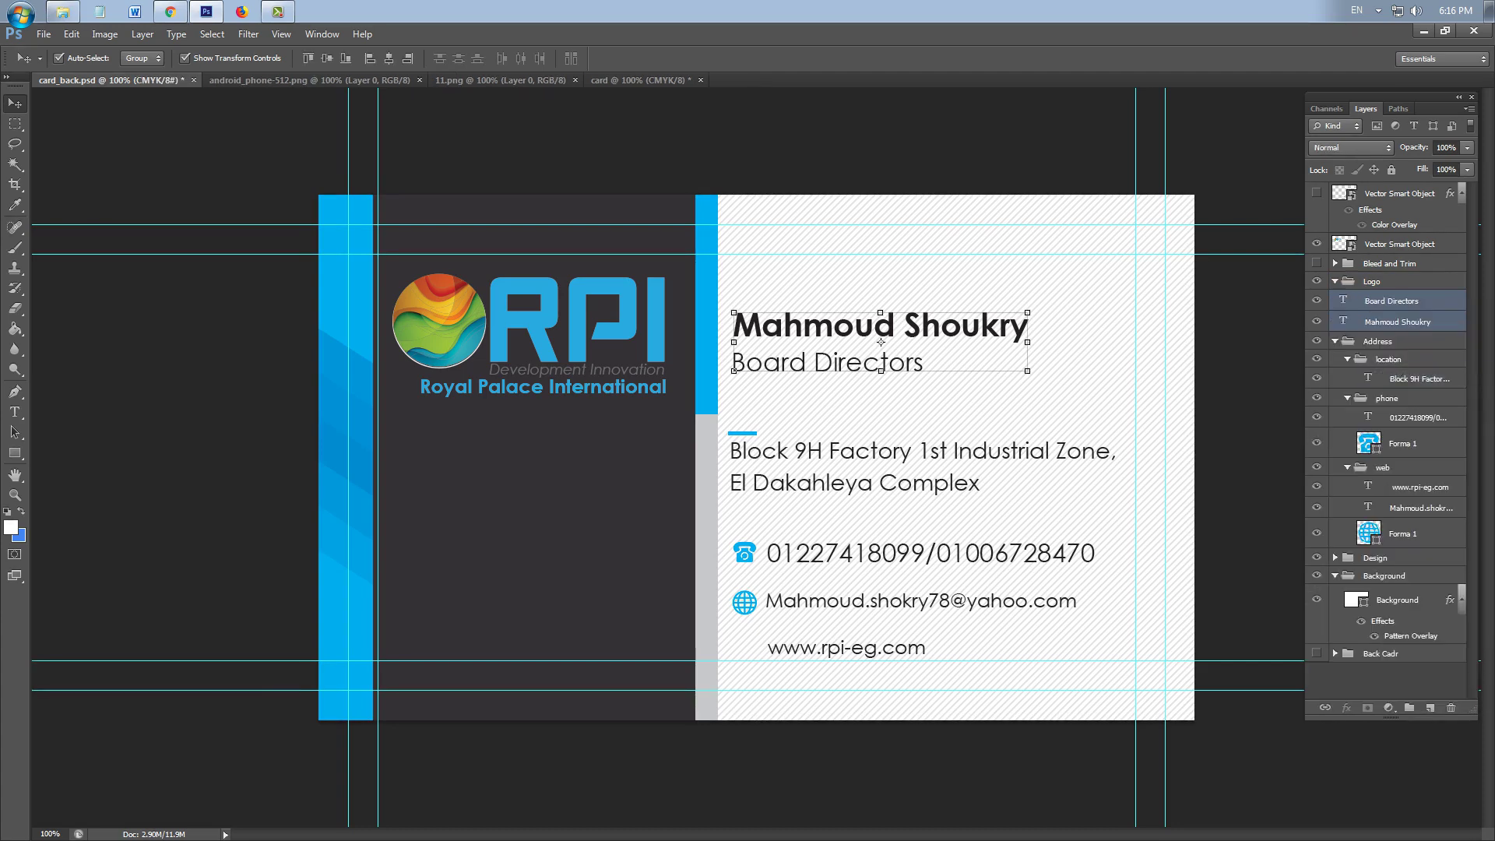
Try a text colour of C 50, M 30, Y 20, K 100 on the bold name line
left_click(757, 458)
left_click(881, 327)
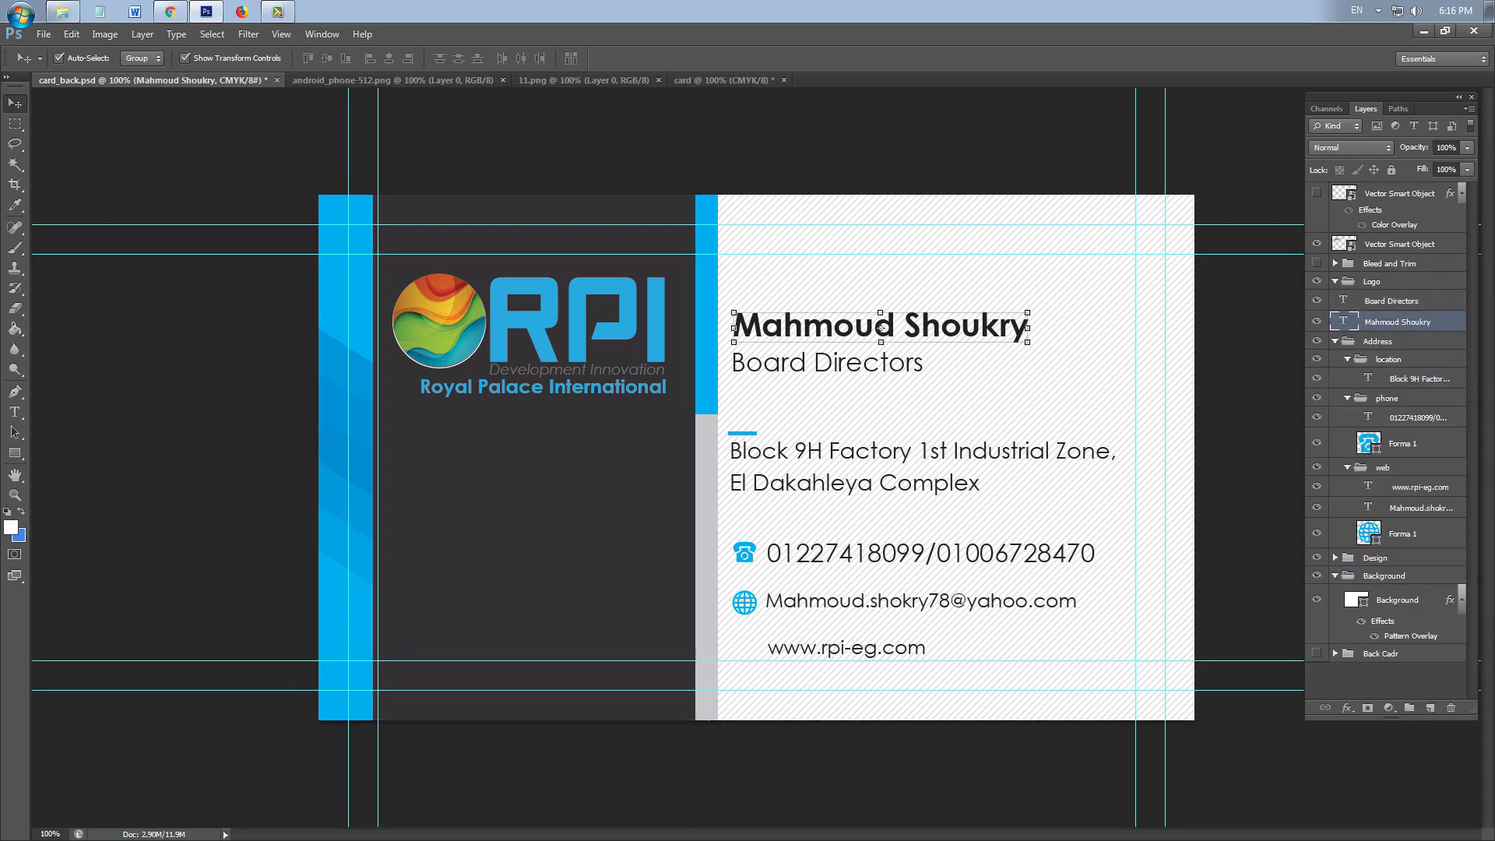
key("t")
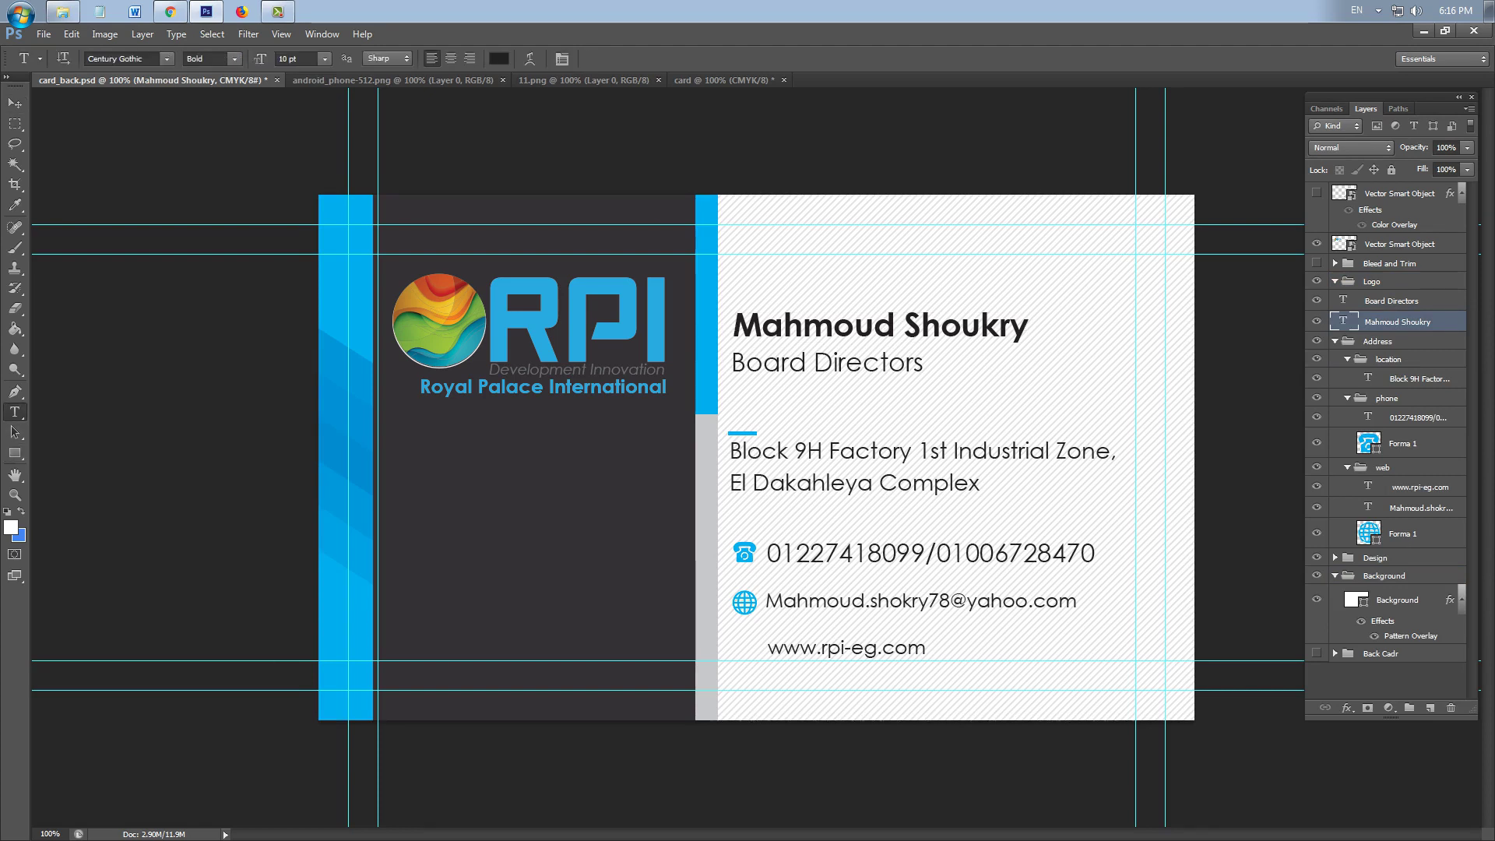
left_click(499, 59)
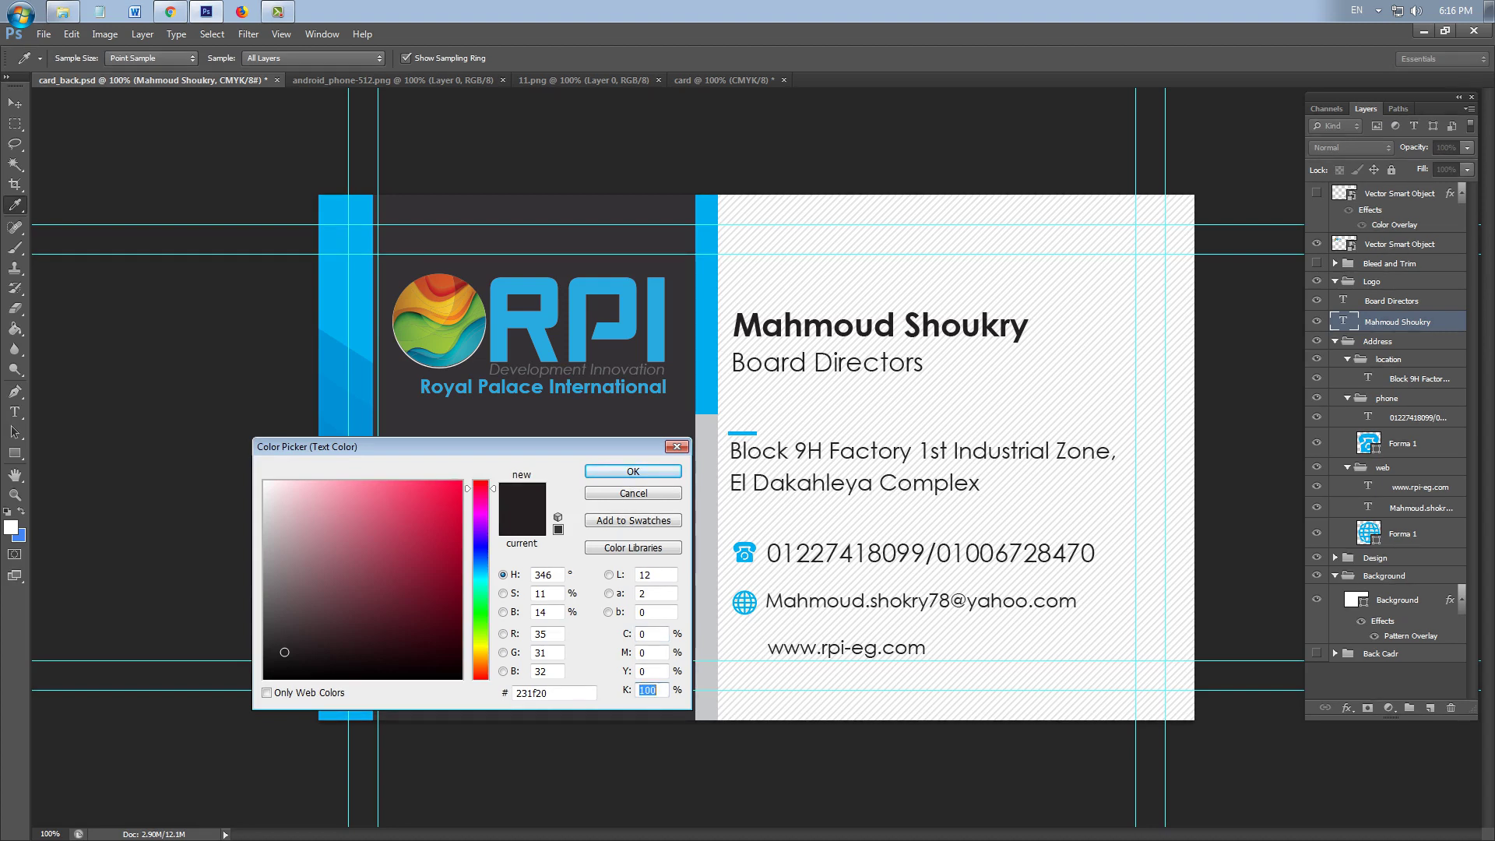
key("shift+Tab")
type("20")
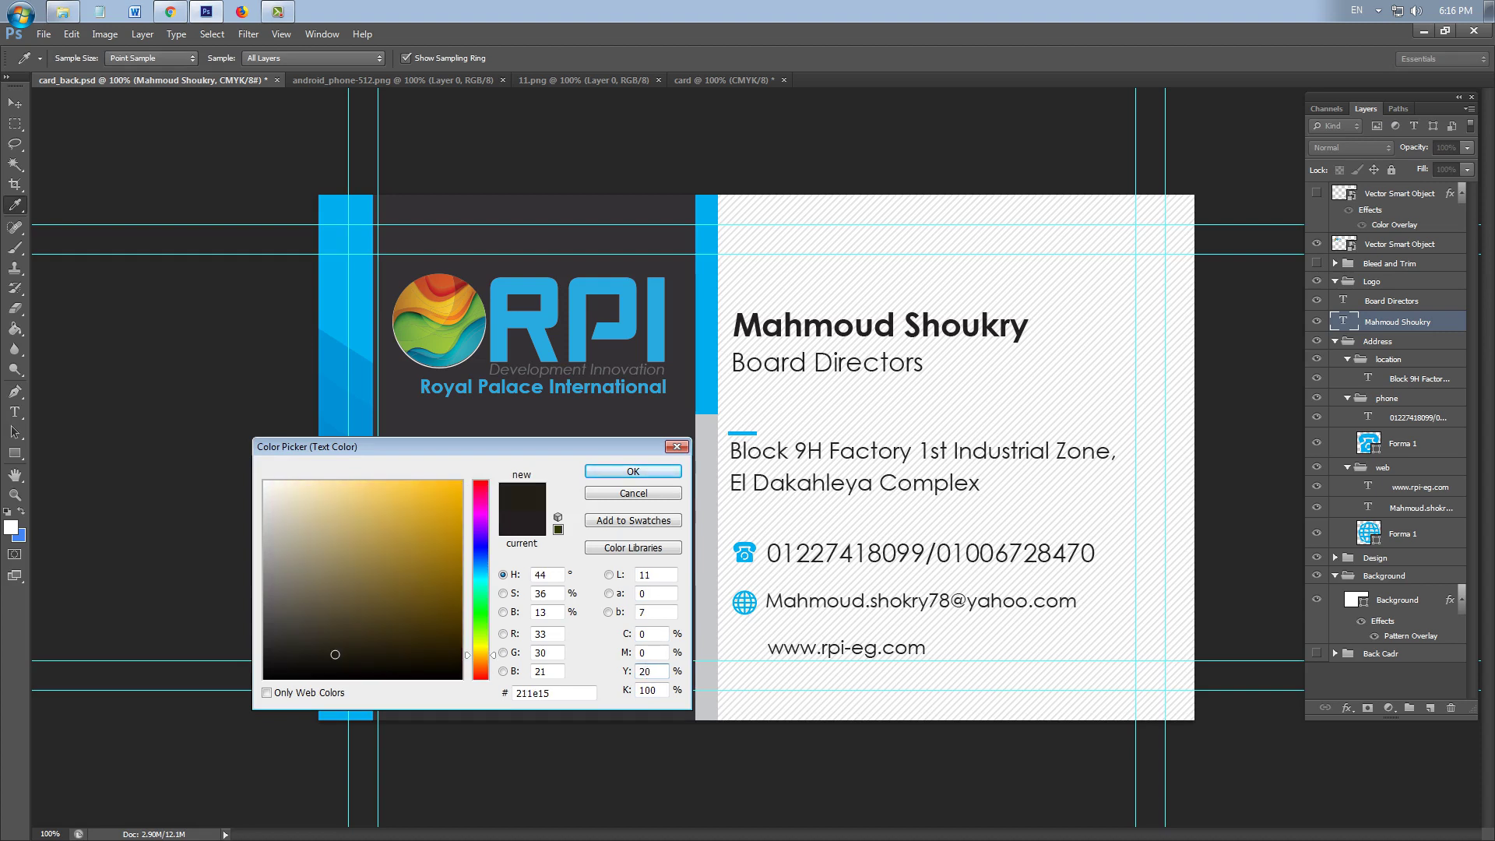
left_click(653, 652)
type("30")
left_click(652, 634)
type("50")
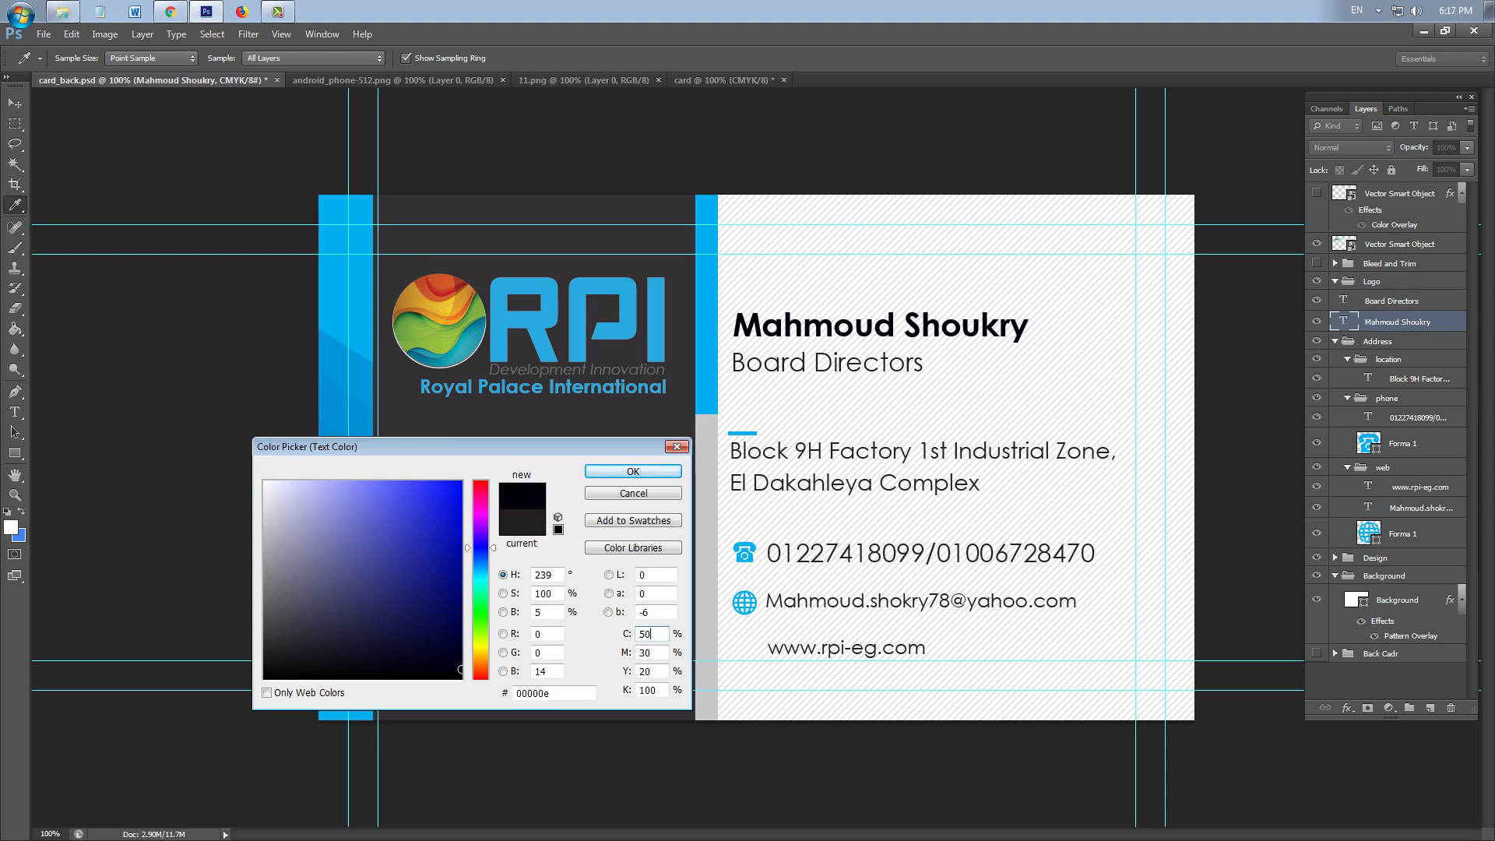
Set the bold name line's text colour to C 0, M 0, Y 0, K 100
left_click(268, 693)
left_click(267, 693)
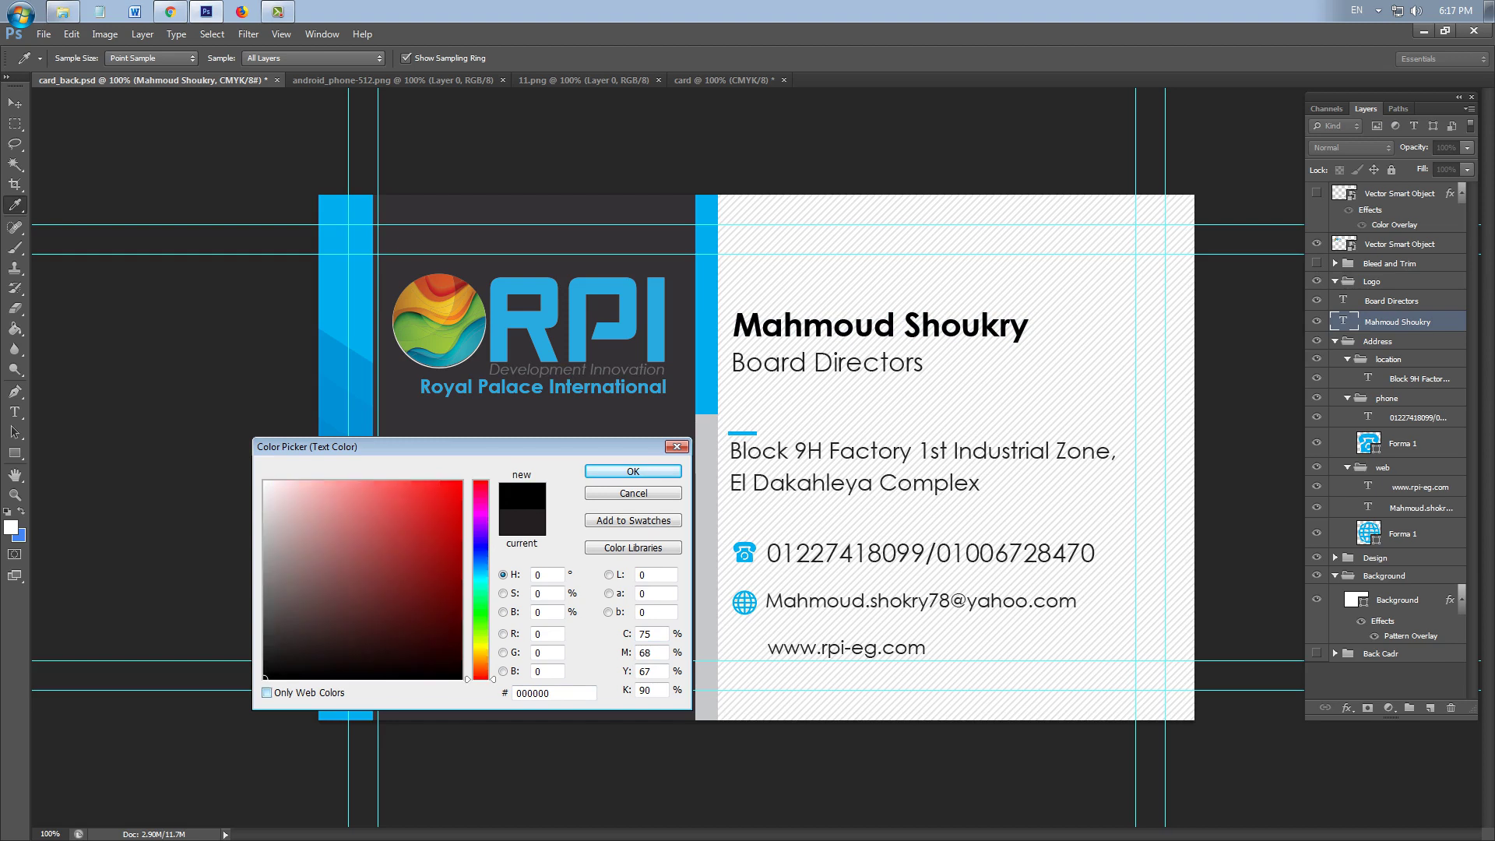
double_click(645, 672)
type("0")
double_click(644, 653)
type("0")
double_click(644, 634)
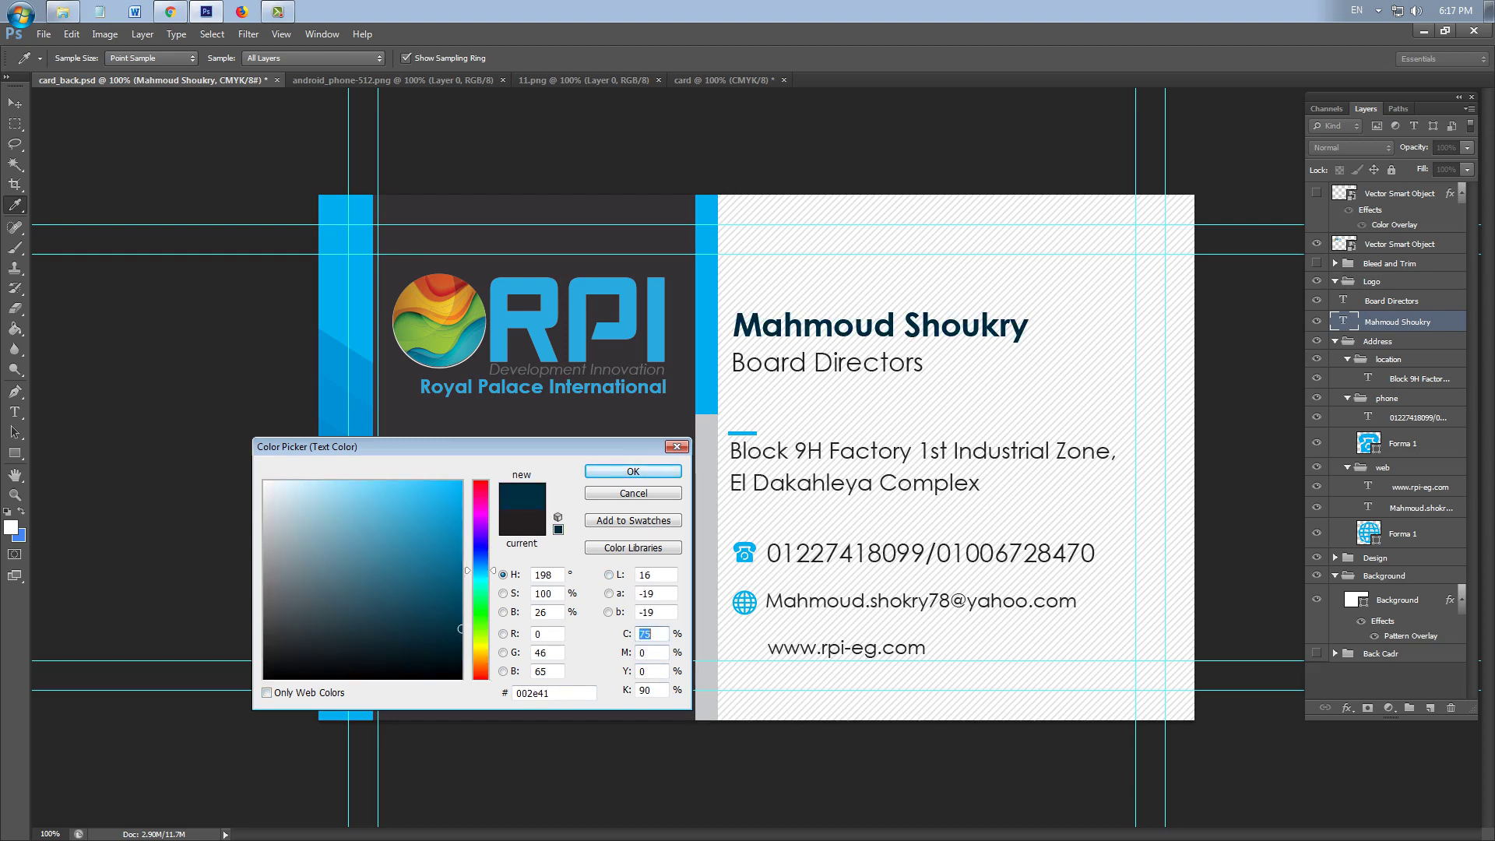
type("0")
double_click(644, 691)
type("100")
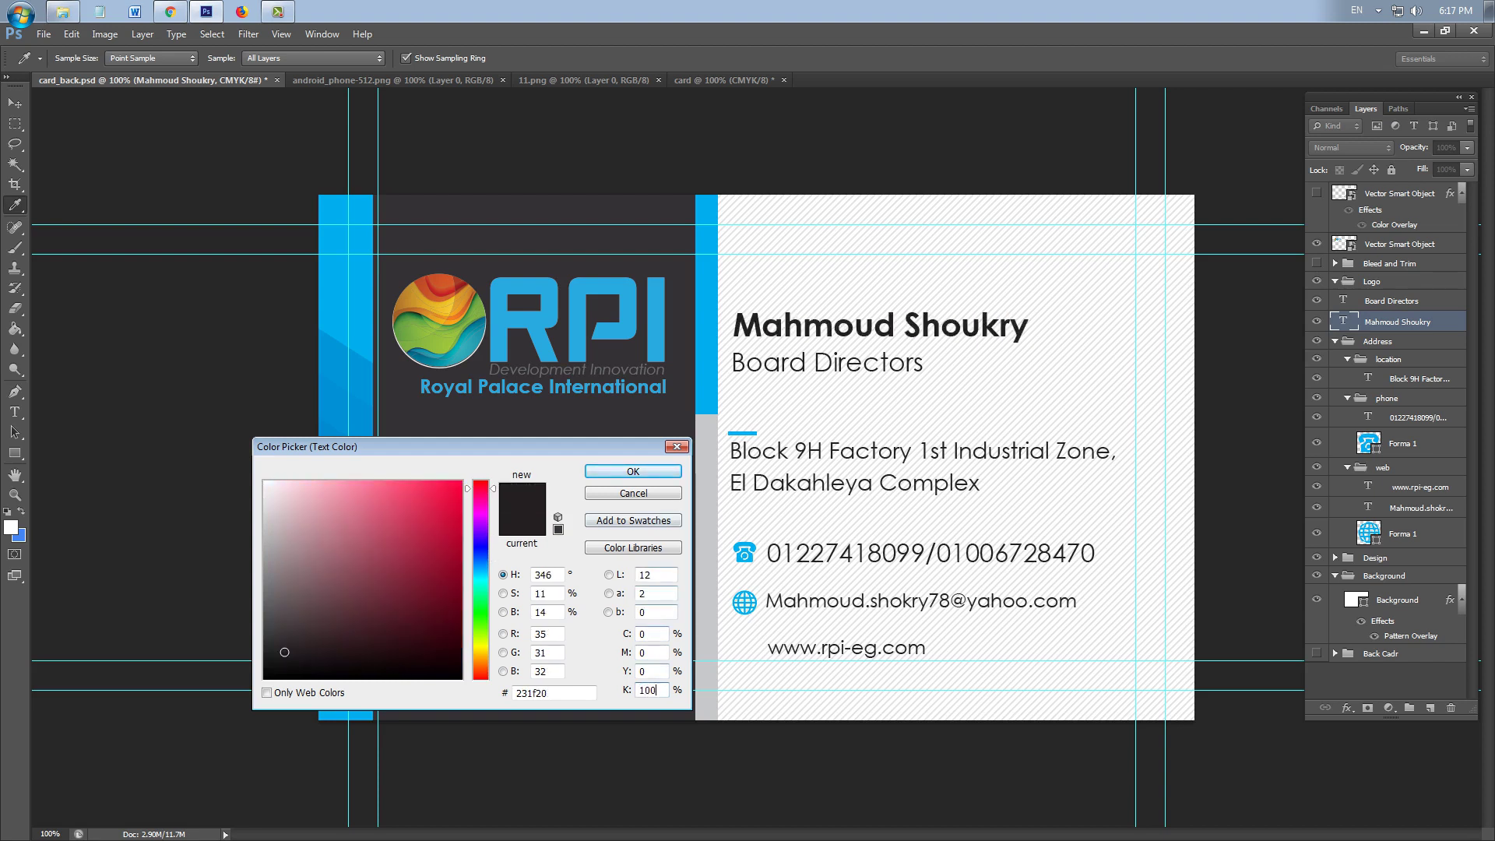
left_click(634, 471)
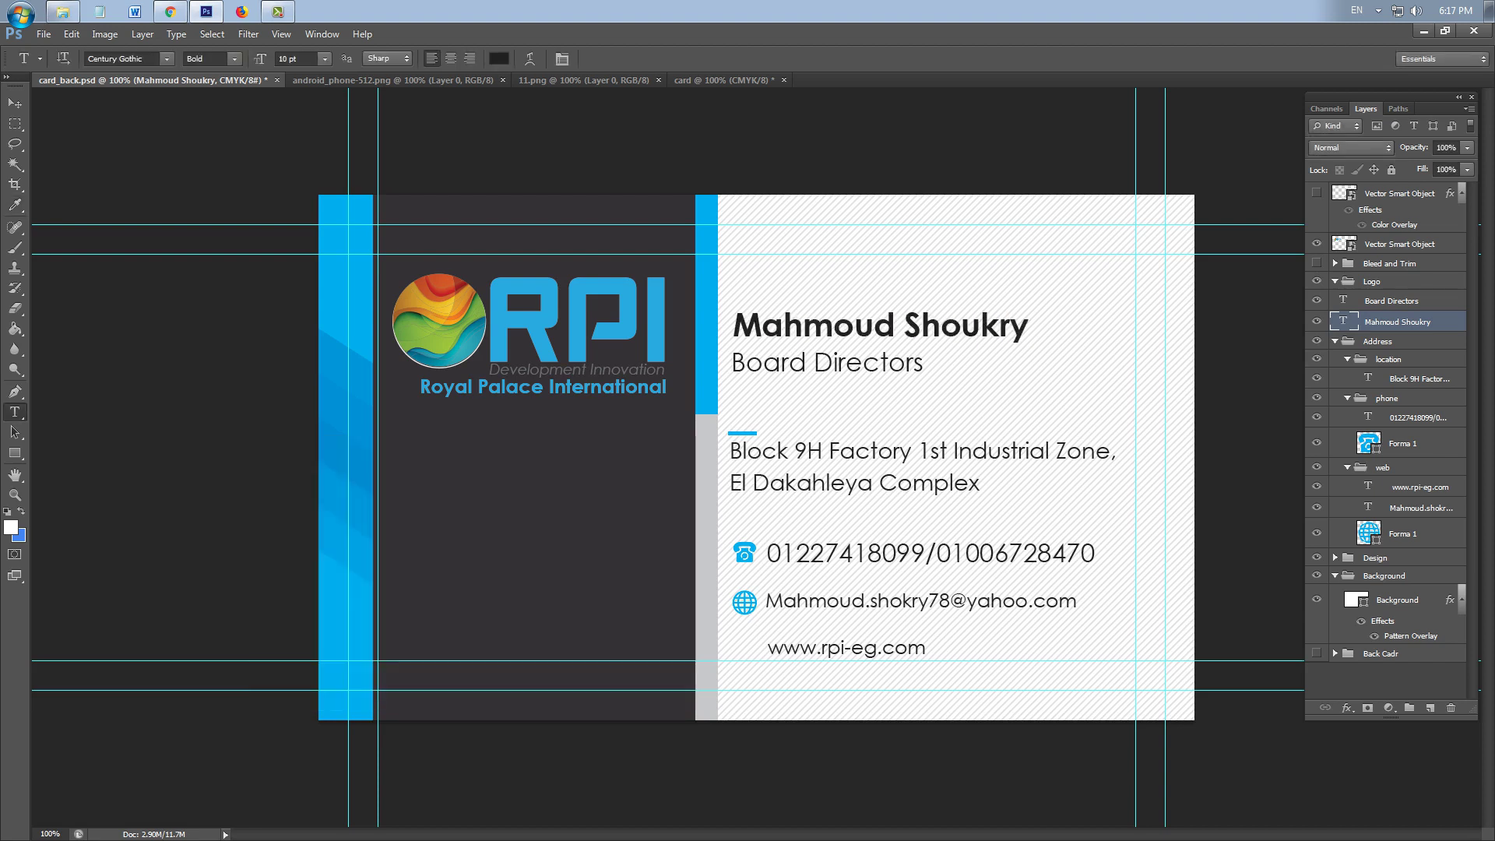
left_click(15, 103)
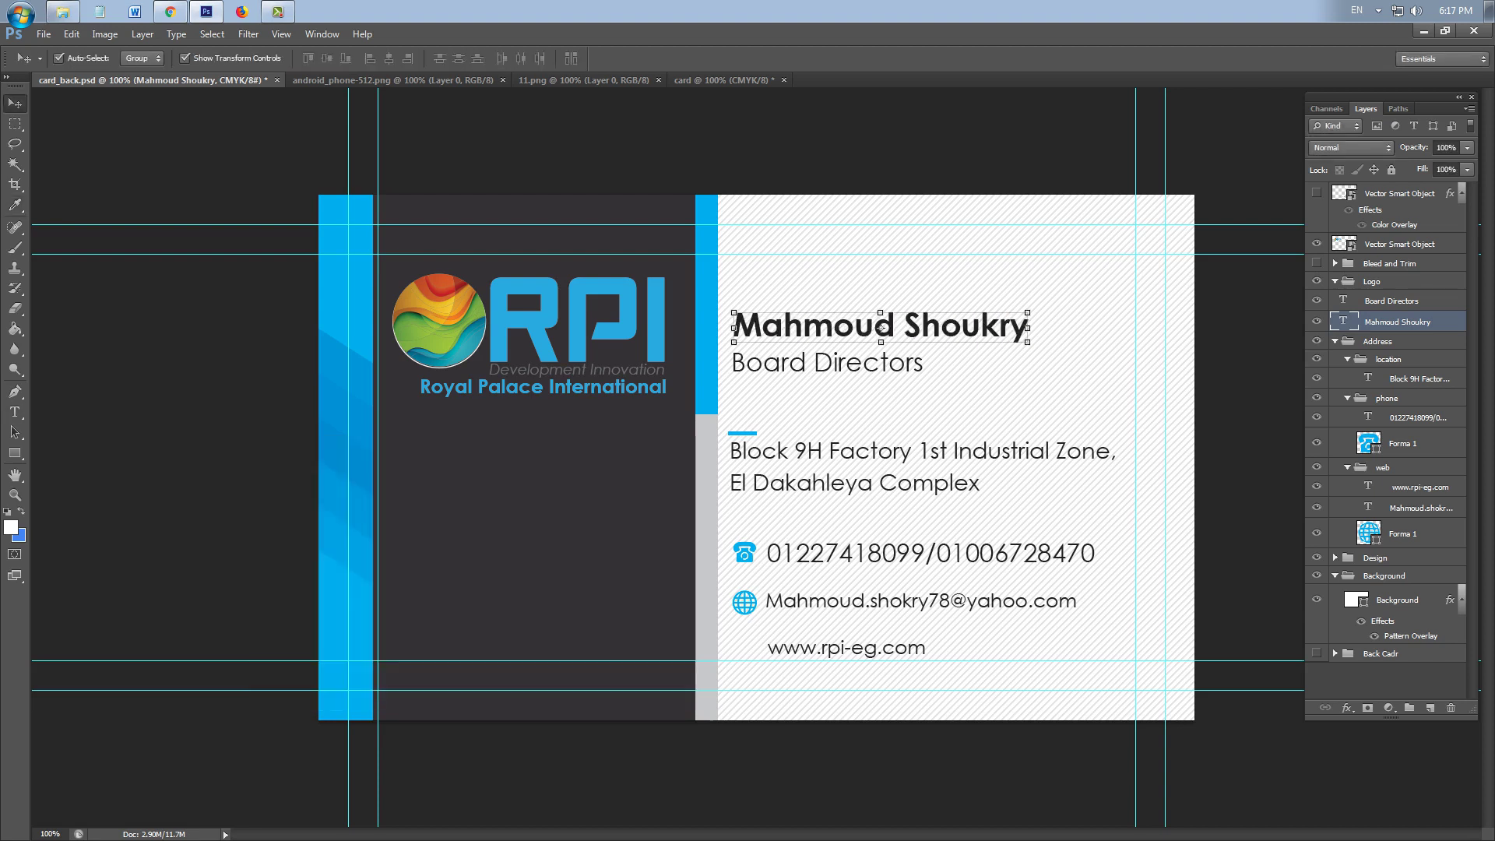
Replace the phone text beside the telephone icon with the copied single phone number
left_click(537, 498)
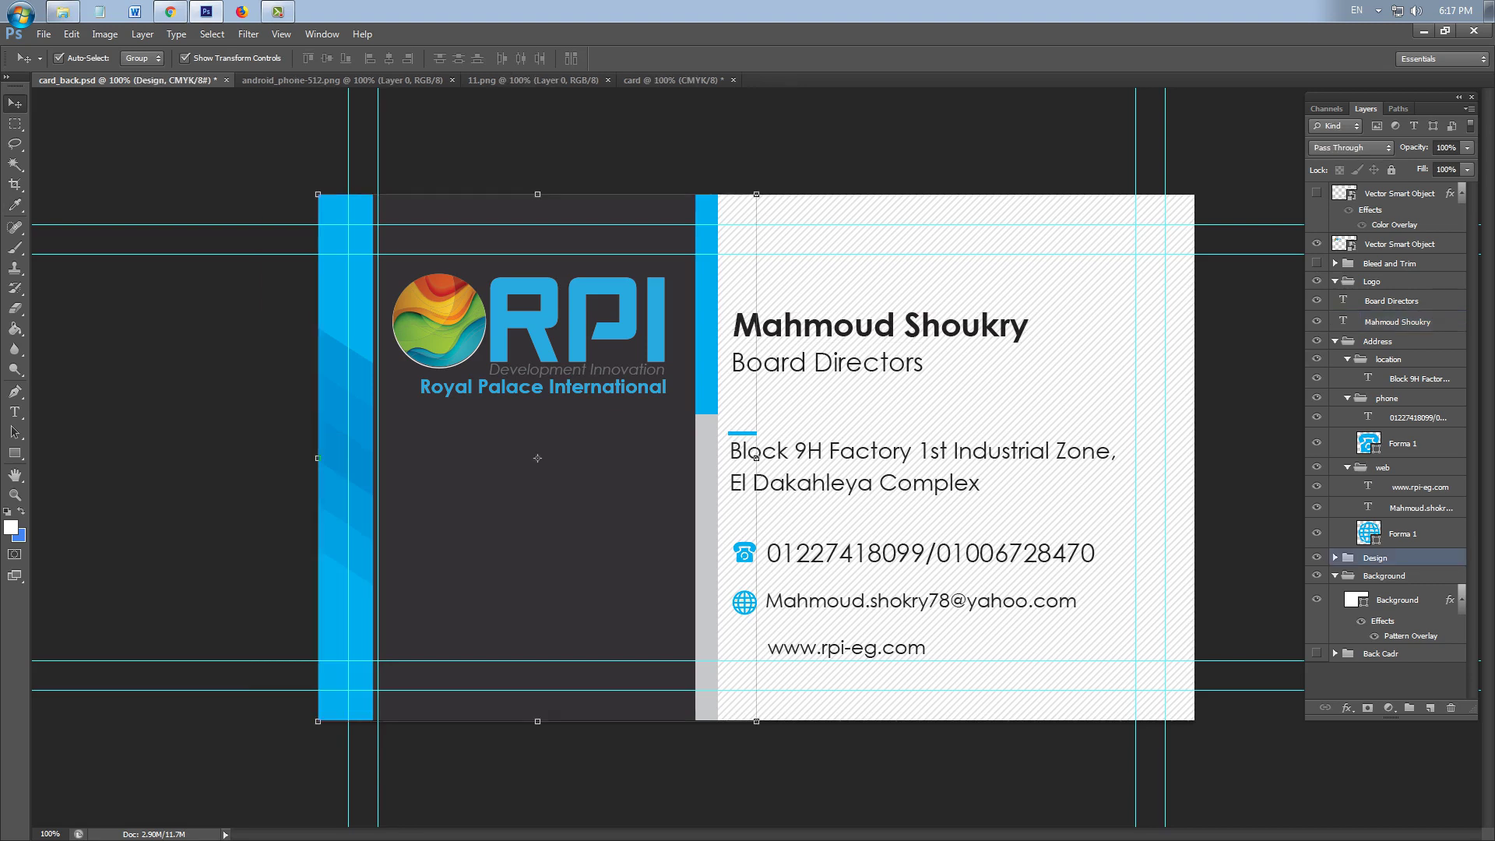
left_click(756, 457)
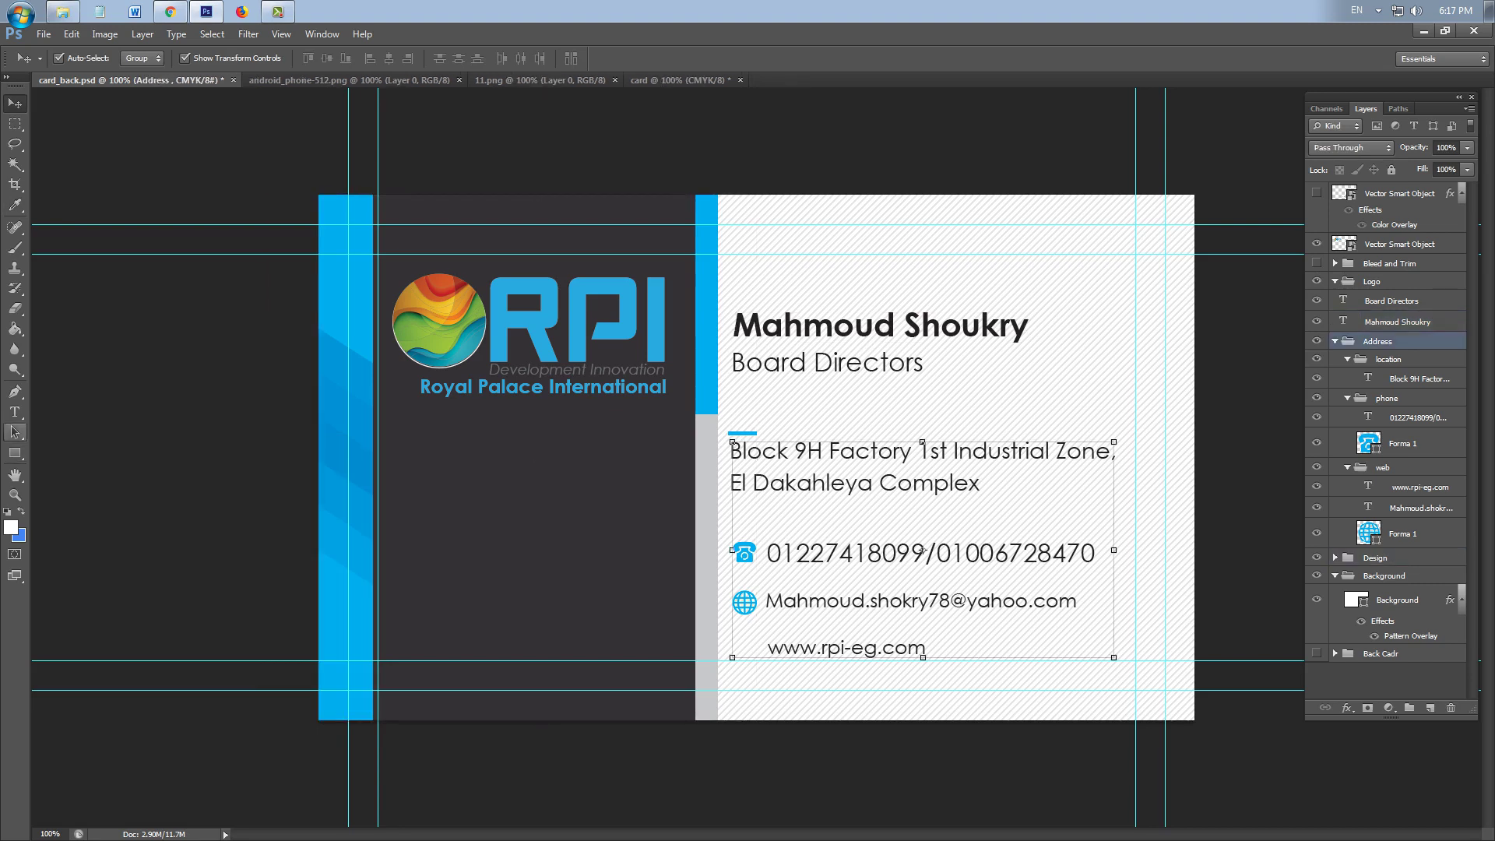
key("t")
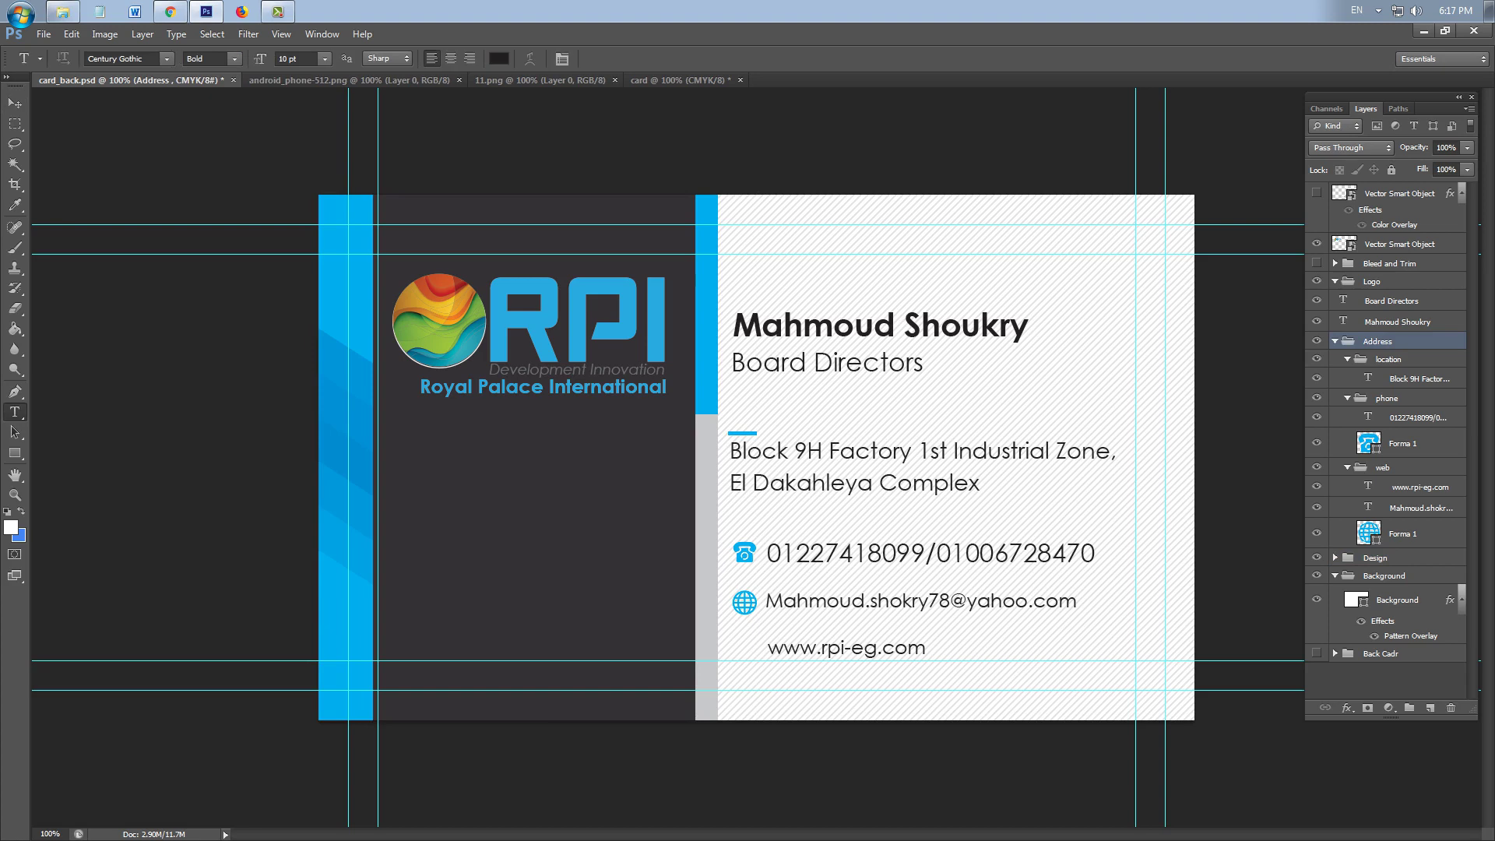
left_click(795, 553)
key("ctrl+a")
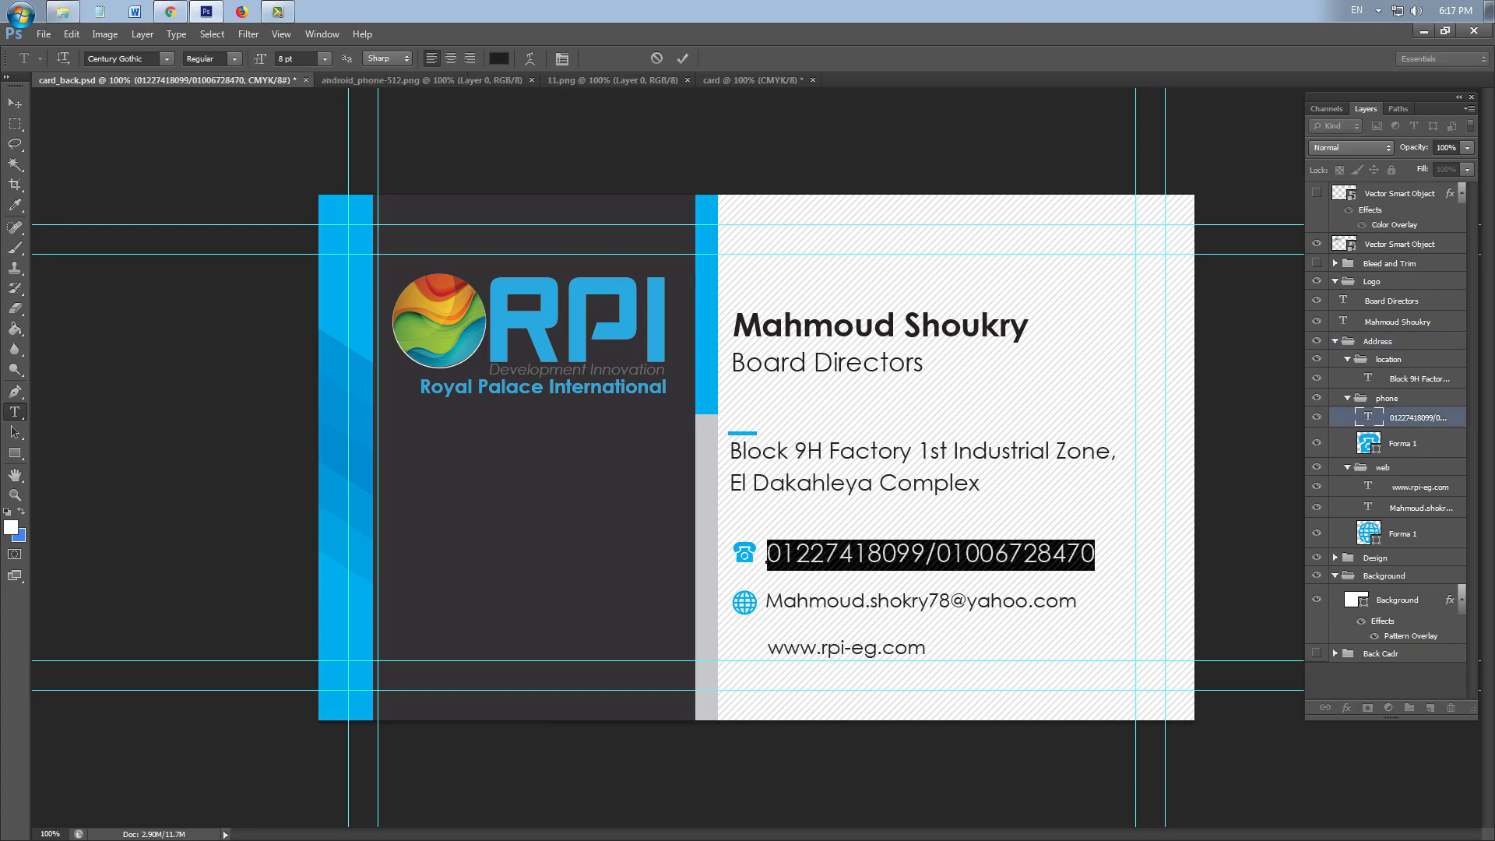
left_click(854, 555)
key("ctrl+a")
key("ctrl+v")
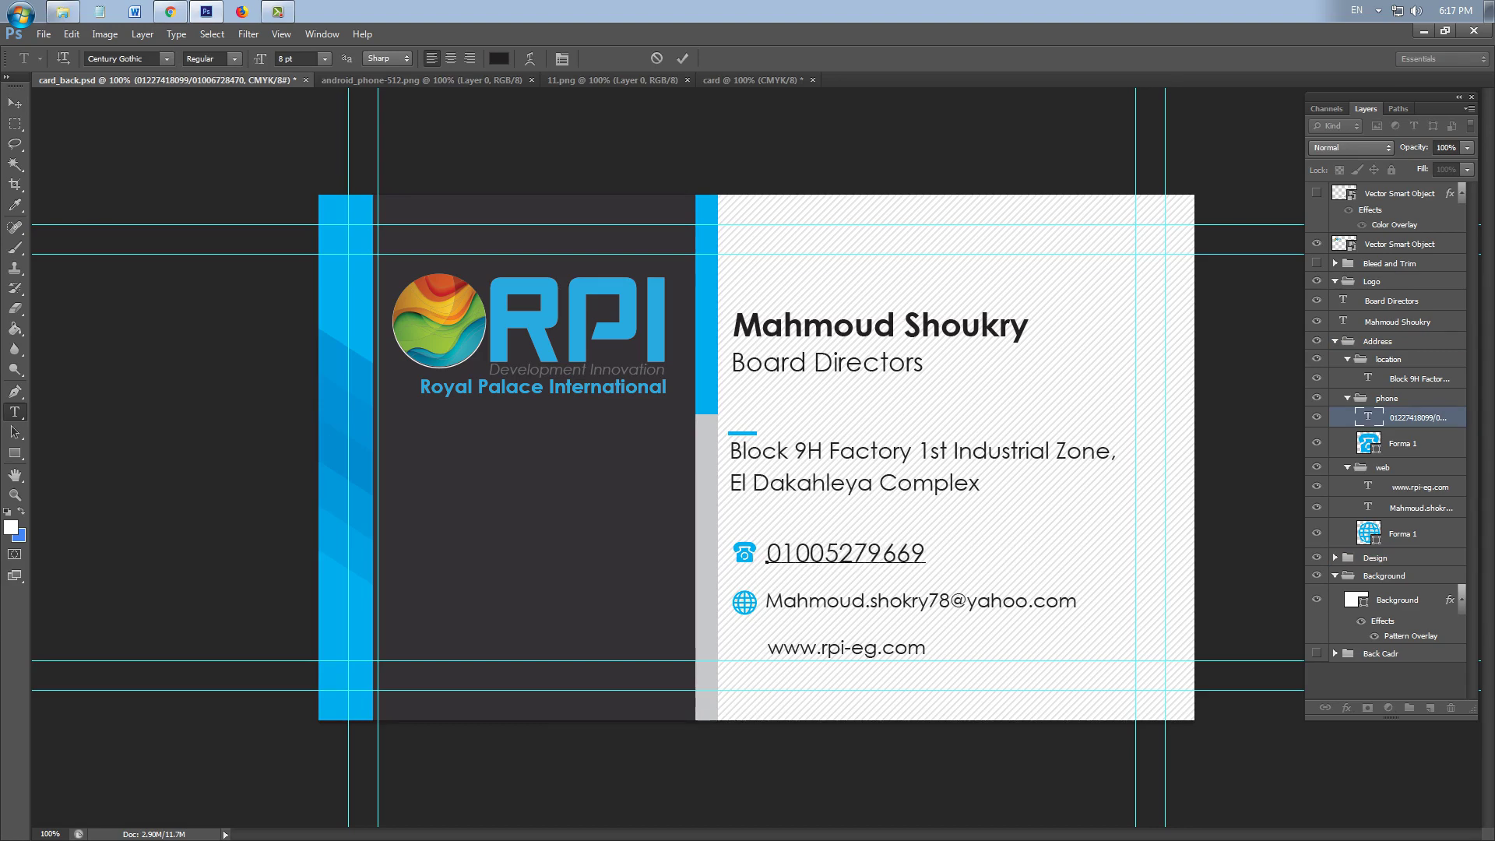
left_click(14, 104)
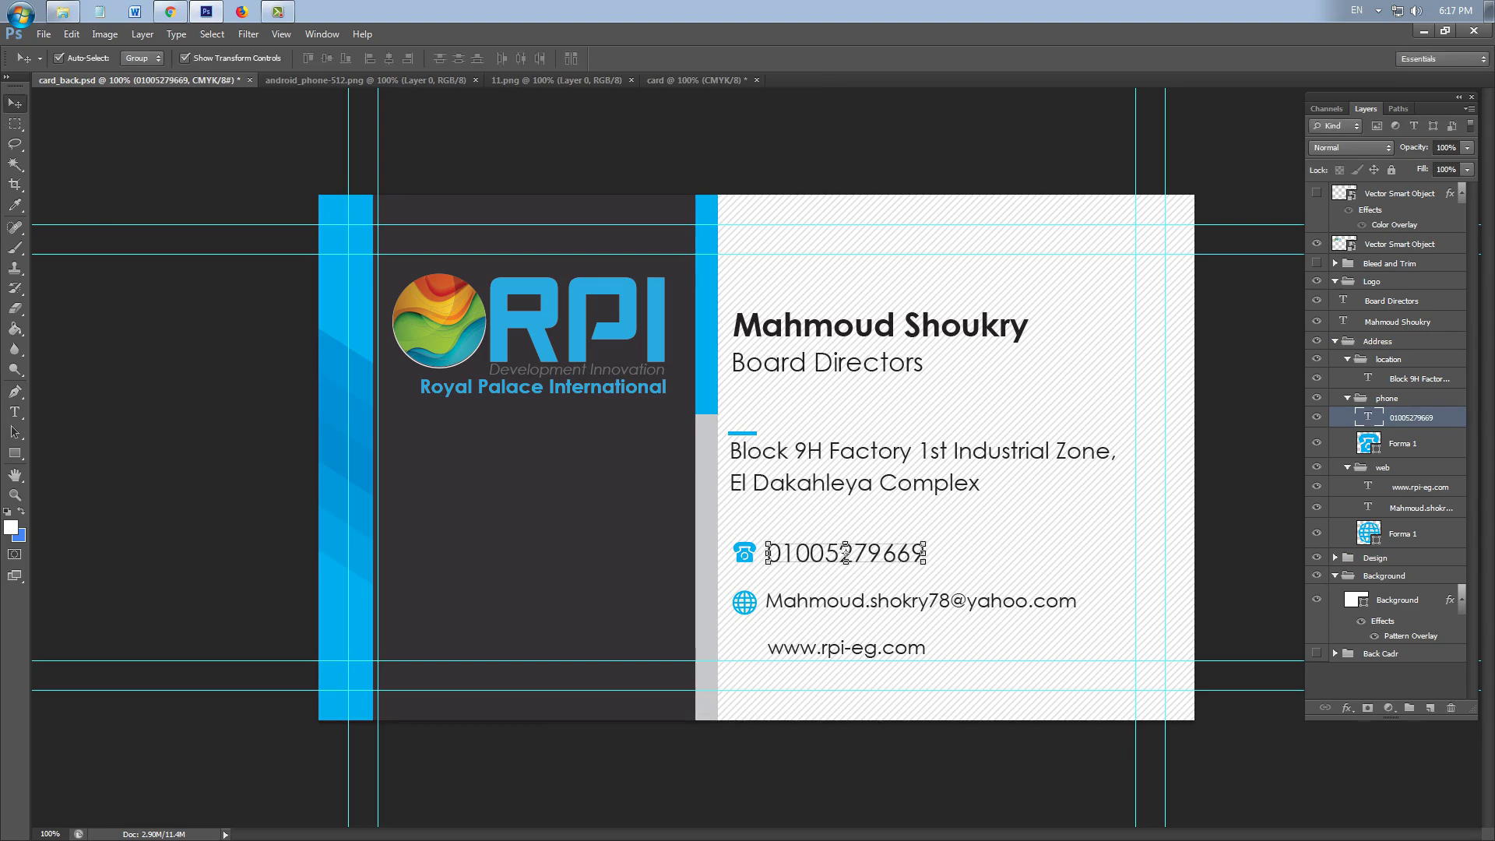
Copy the Android phone icon from android_phone-512.png onto the card_back.psd design and close the source image
left_click(194, 171)
left_click(63, 11)
left_click_drag(245, 144, 205, 12)
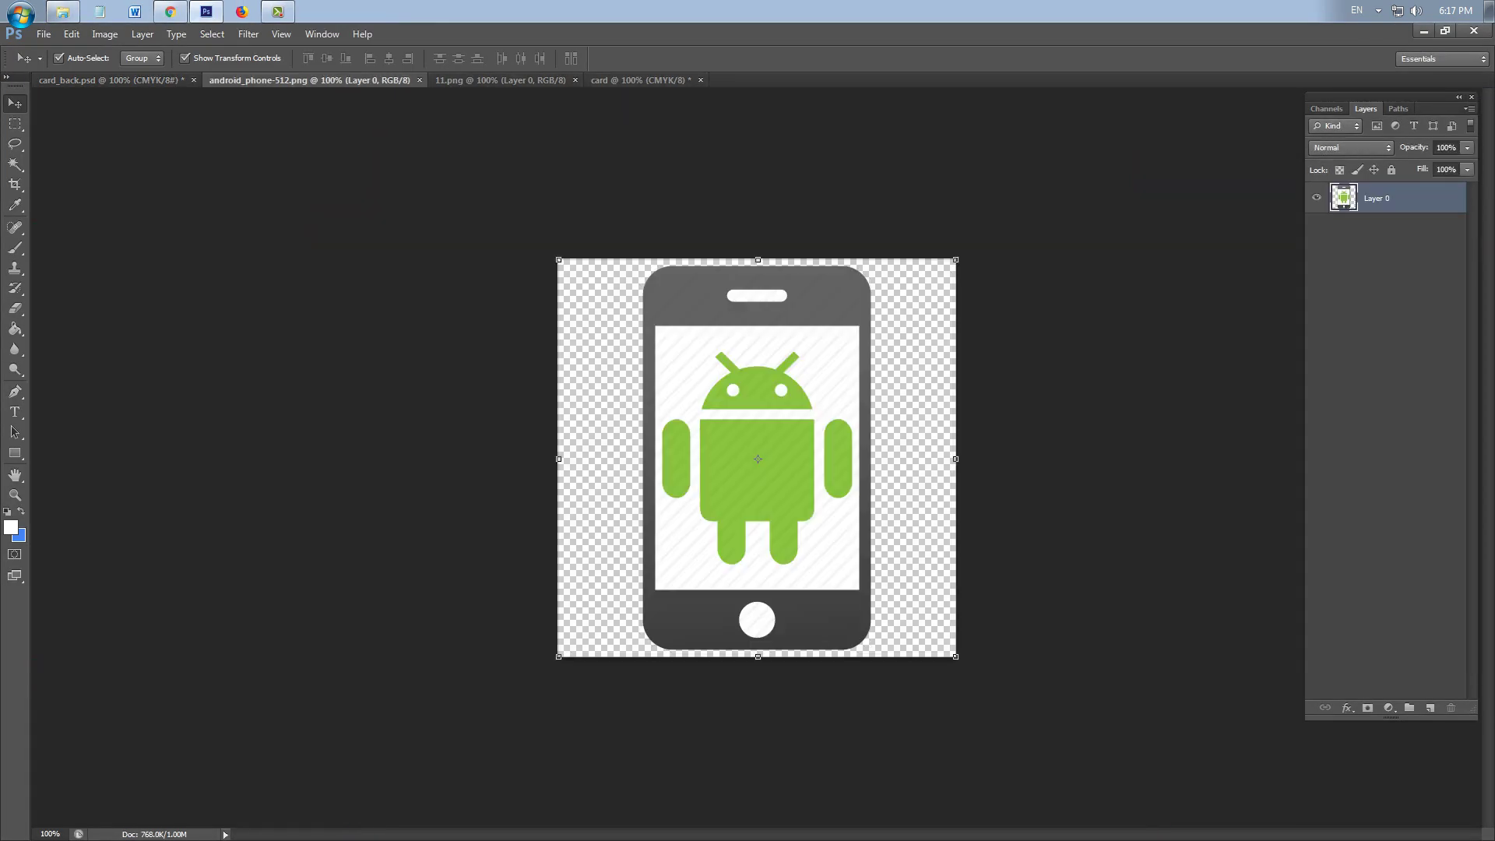
left_click_drag(331, 80, 146, 167)
left_click_drag(210, 376, 848, 622)
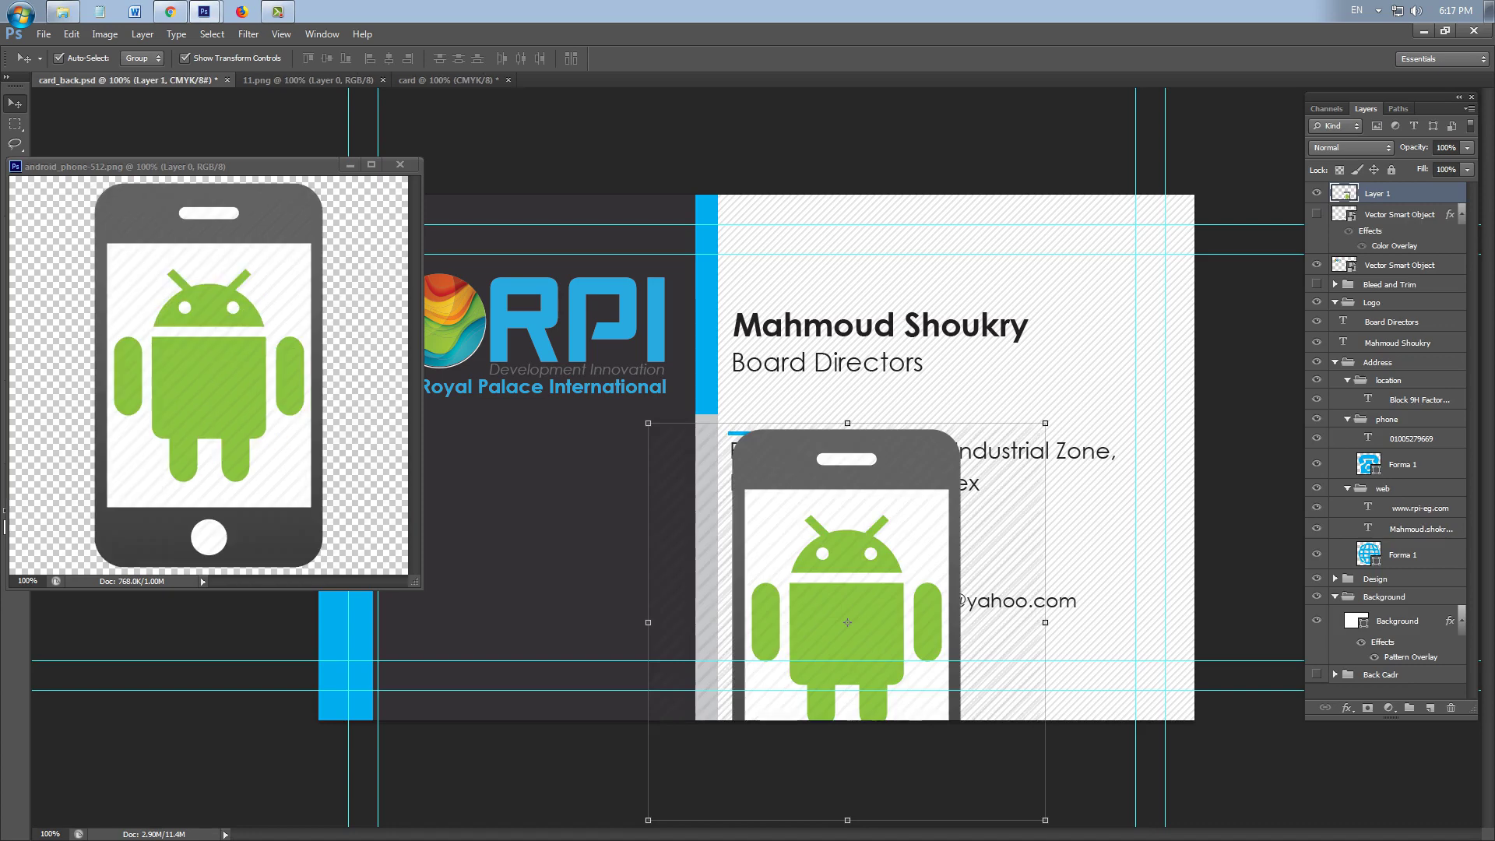
left_click(400, 166)
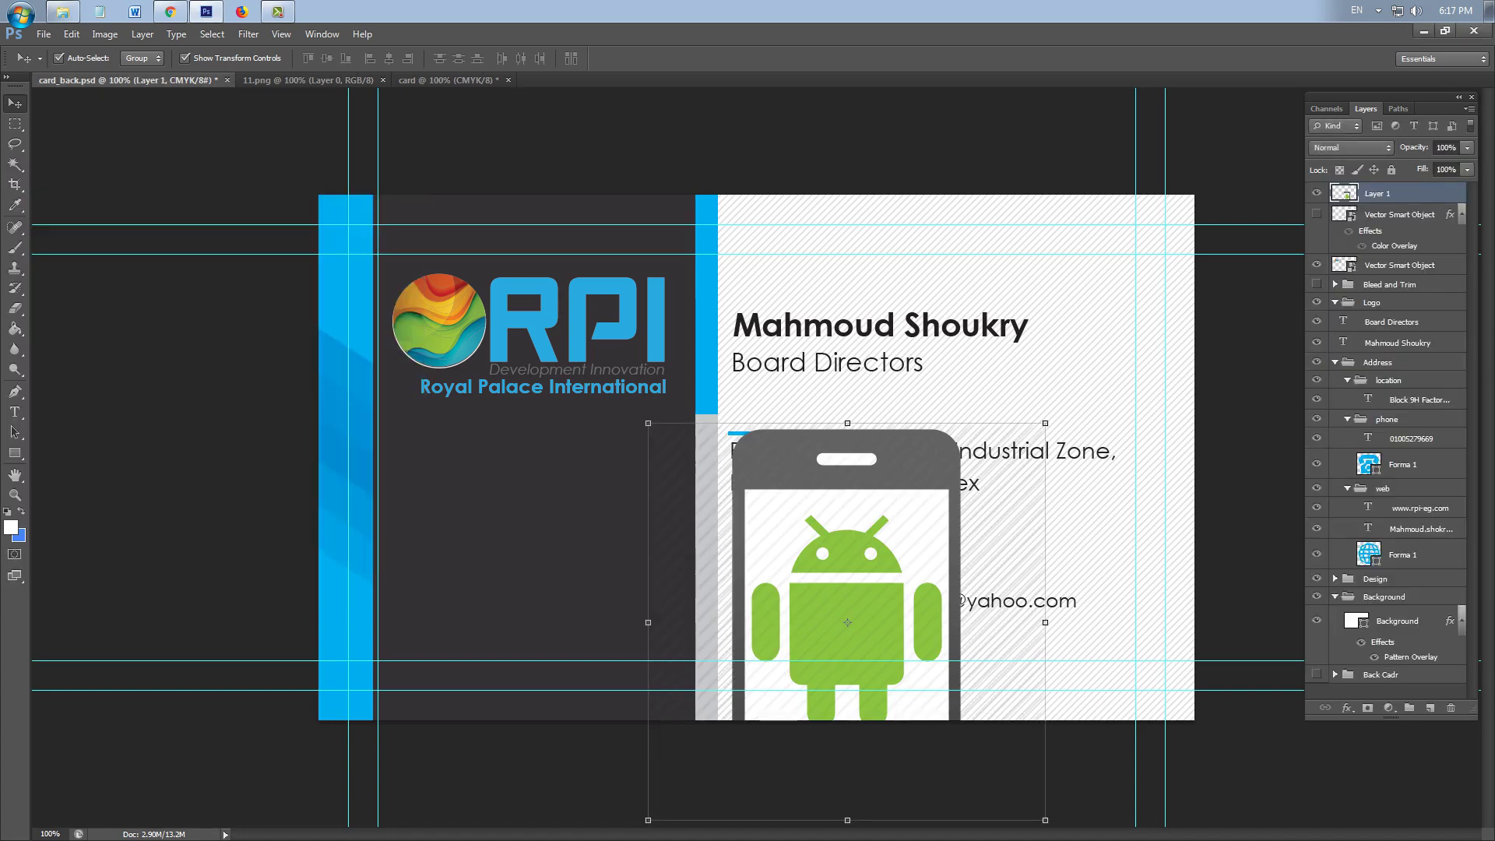
left_click_drag(1045, 423, 748, 721)
left_click_drag(722, 773, 778, 634)
left_click_drag(828, 683, 759, 627)
key("Return")
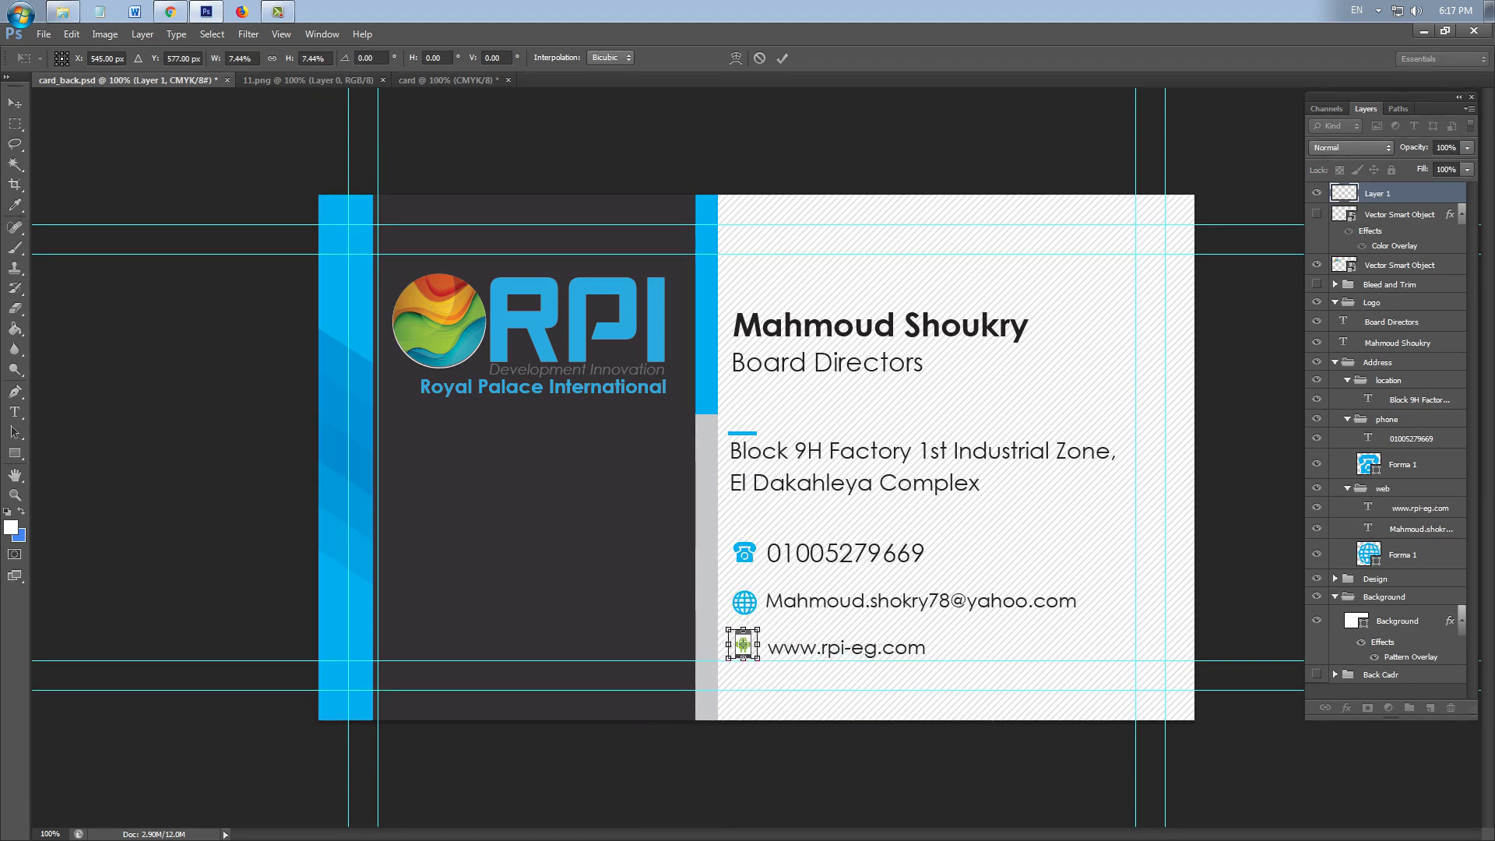
left_click(810, 767)
left_click_drag(742, 644, 748, 644)
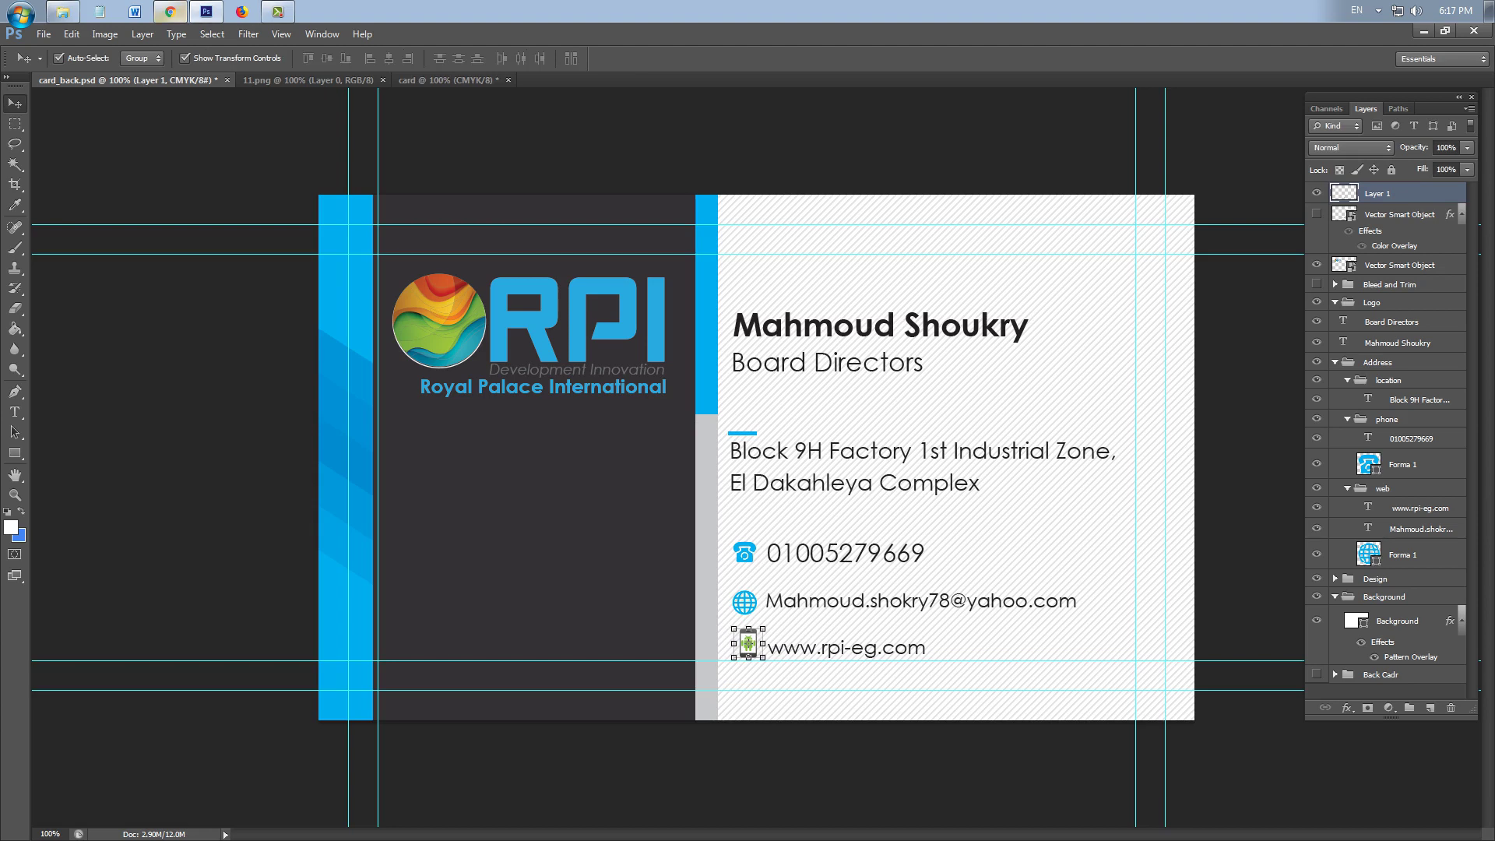
Switch to Chrome and examine the mobile phone icon and business card design image results, opening the Trend IT card example
left_click(170, 11)
scroll(747, 444, "up", 5)
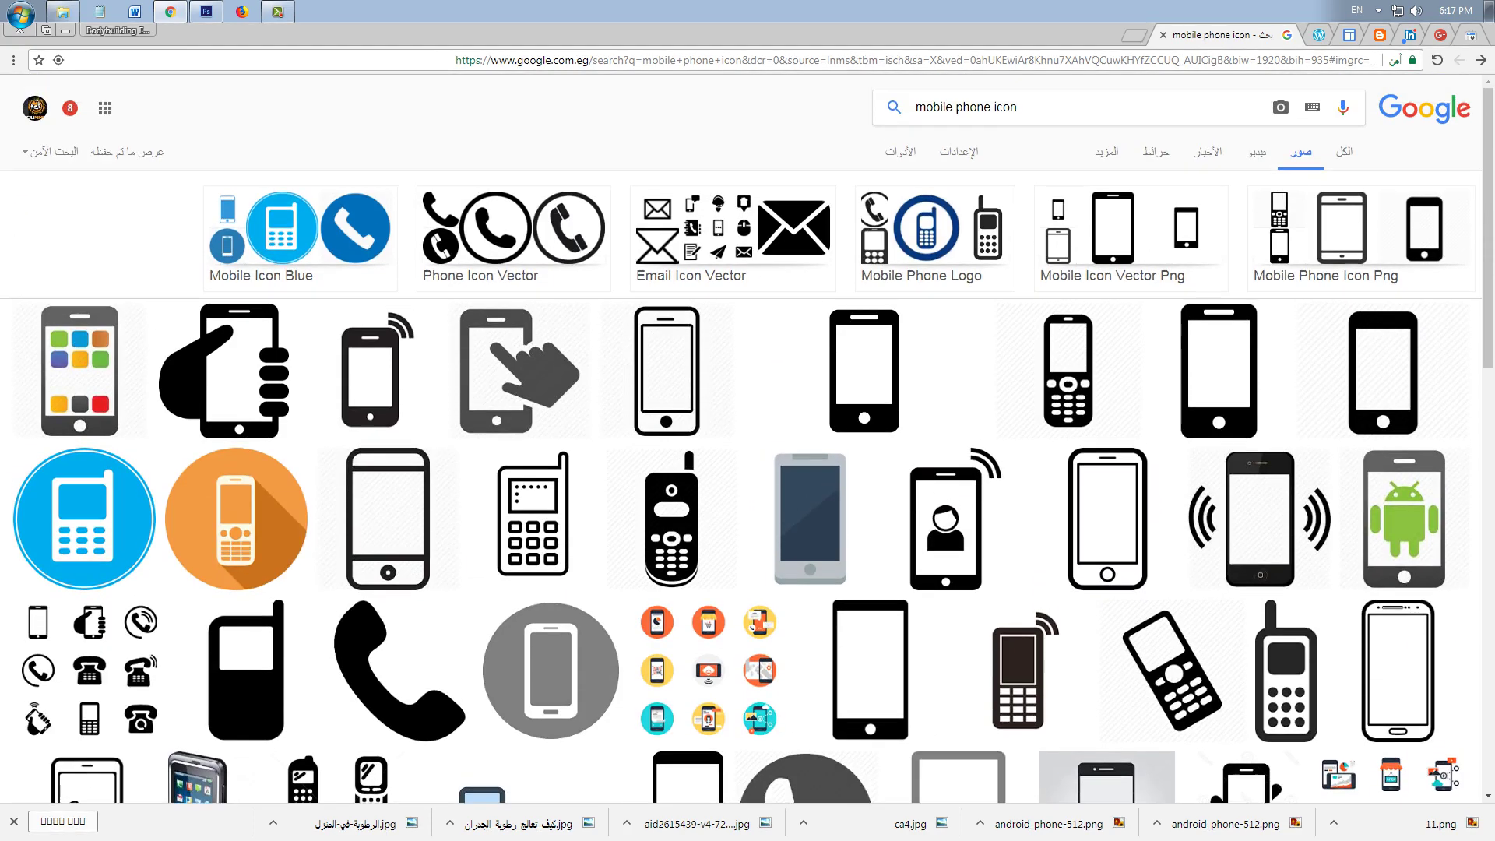
left_click(1260, 518)
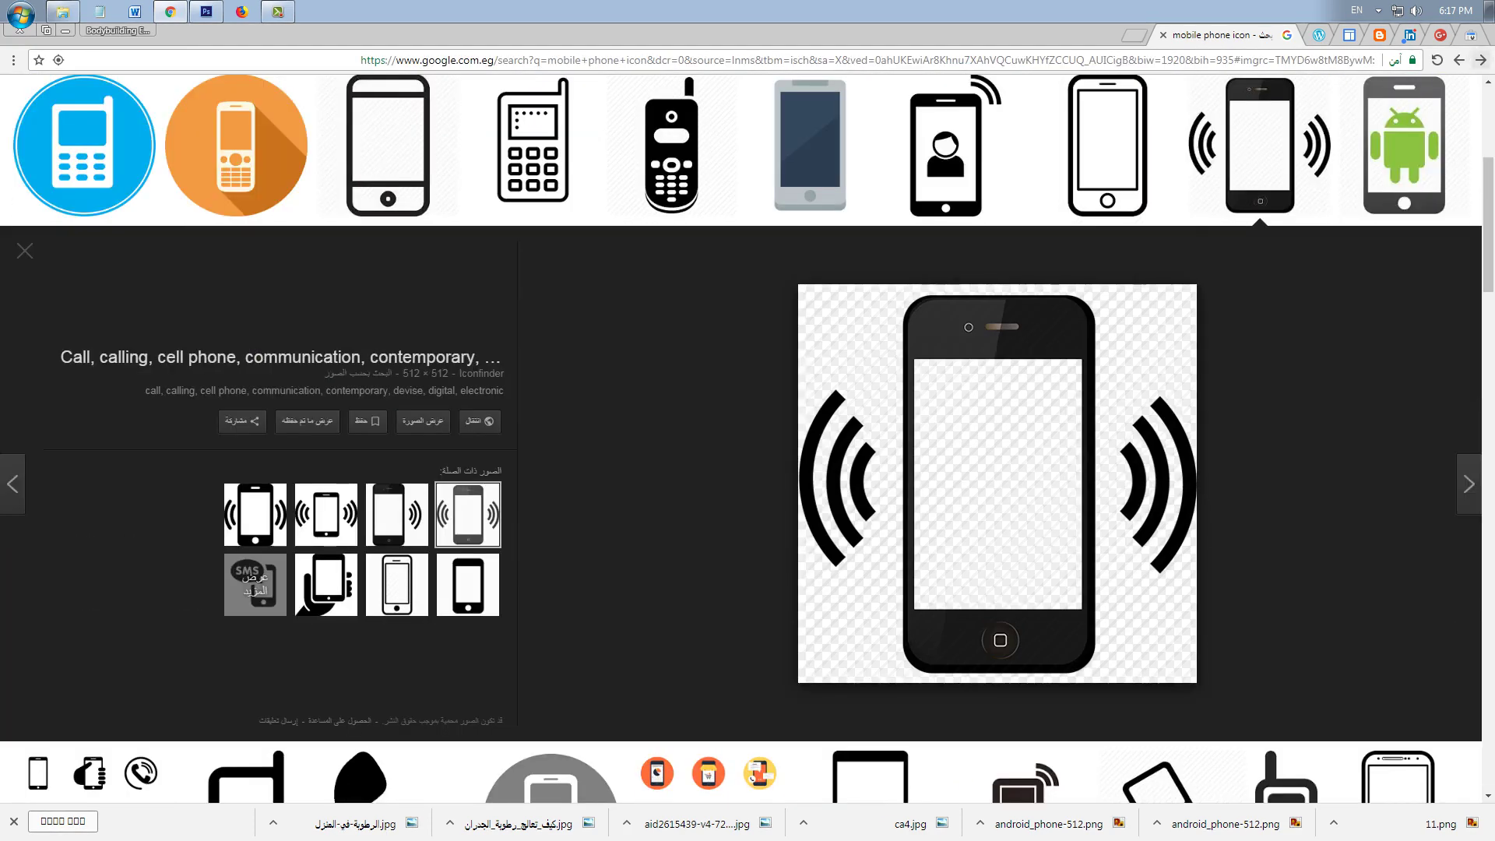
left_click(1482, 60)
left_click(1481, 60)
left_click(1482, 60)
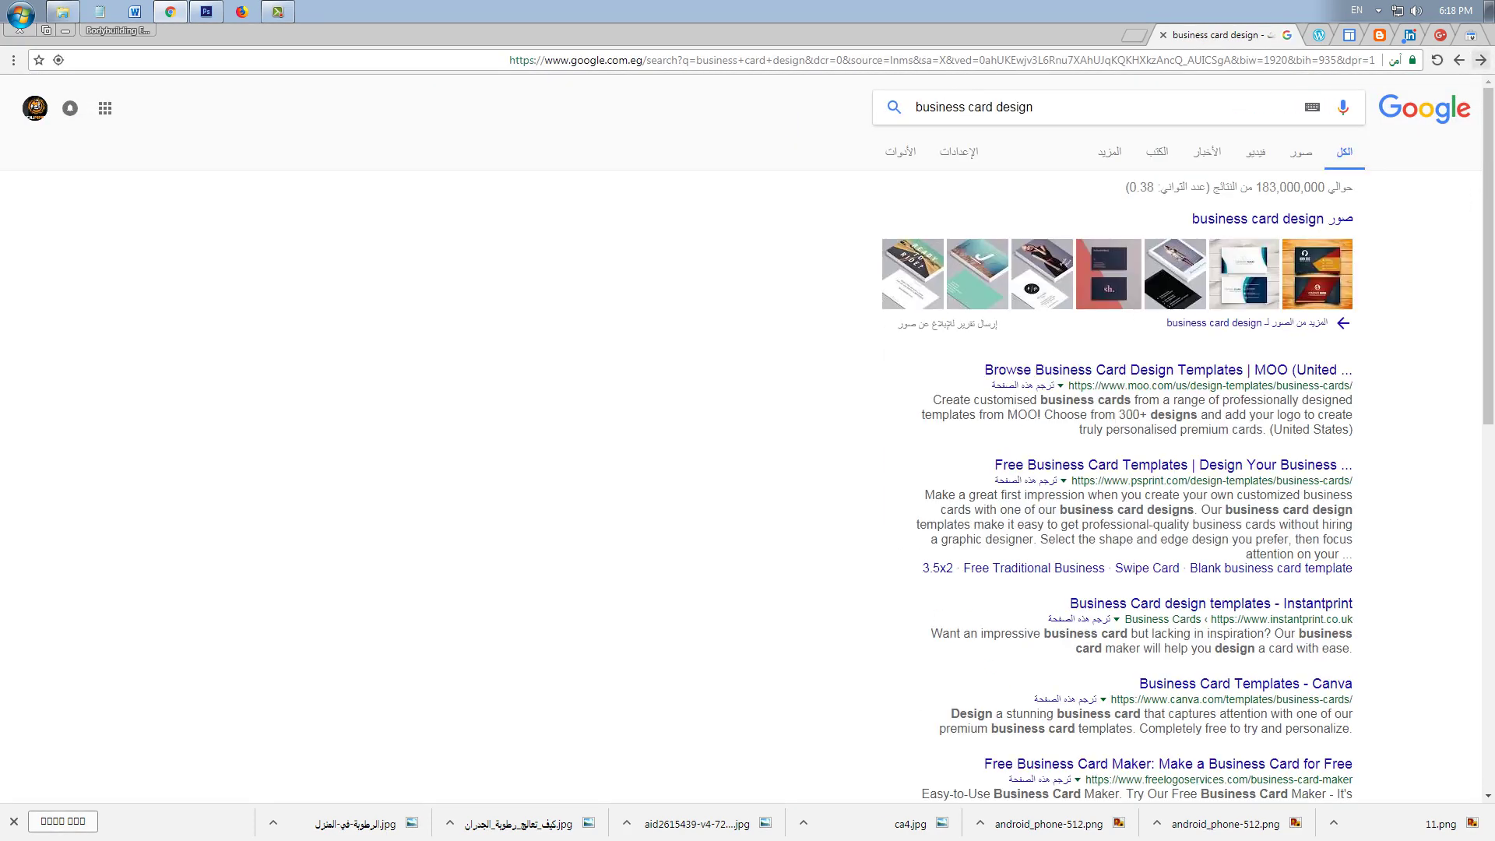
key("alt+Left")
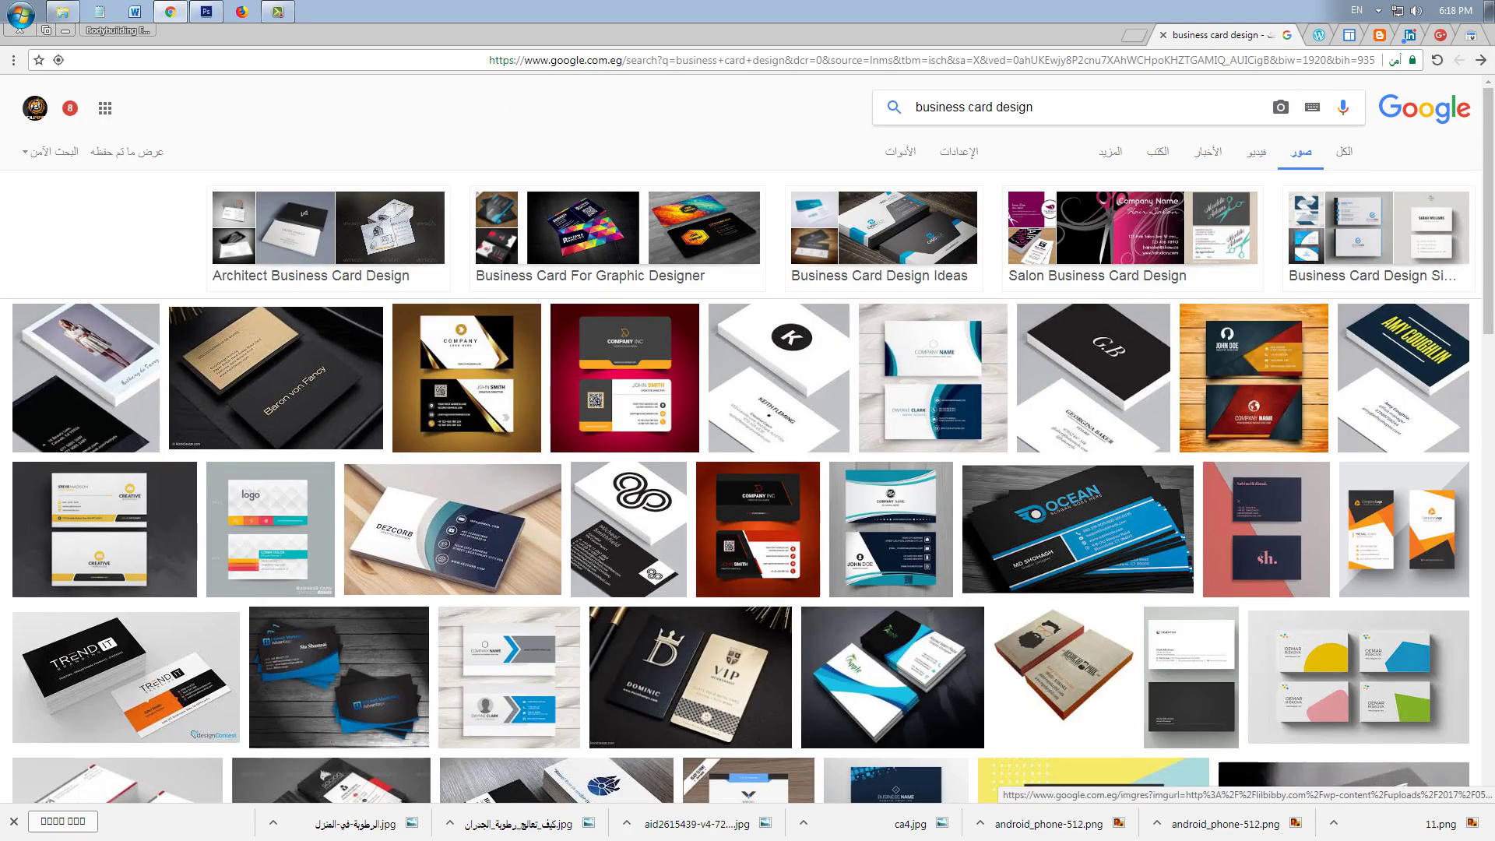
left_click(127, 677)
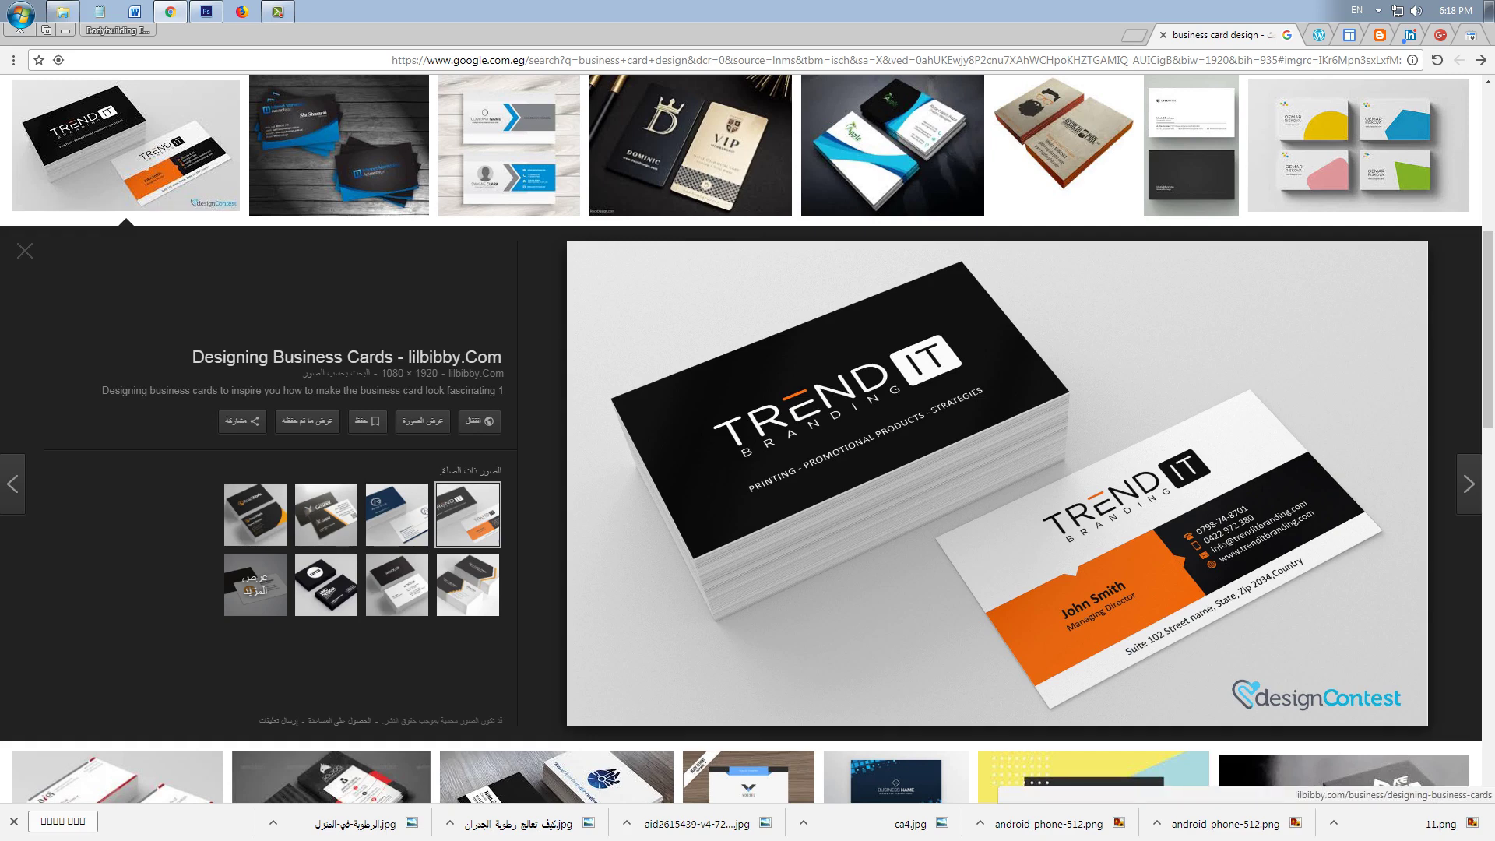
Return to Photoshop and select the bold name text on the card
left_click(206, 12)
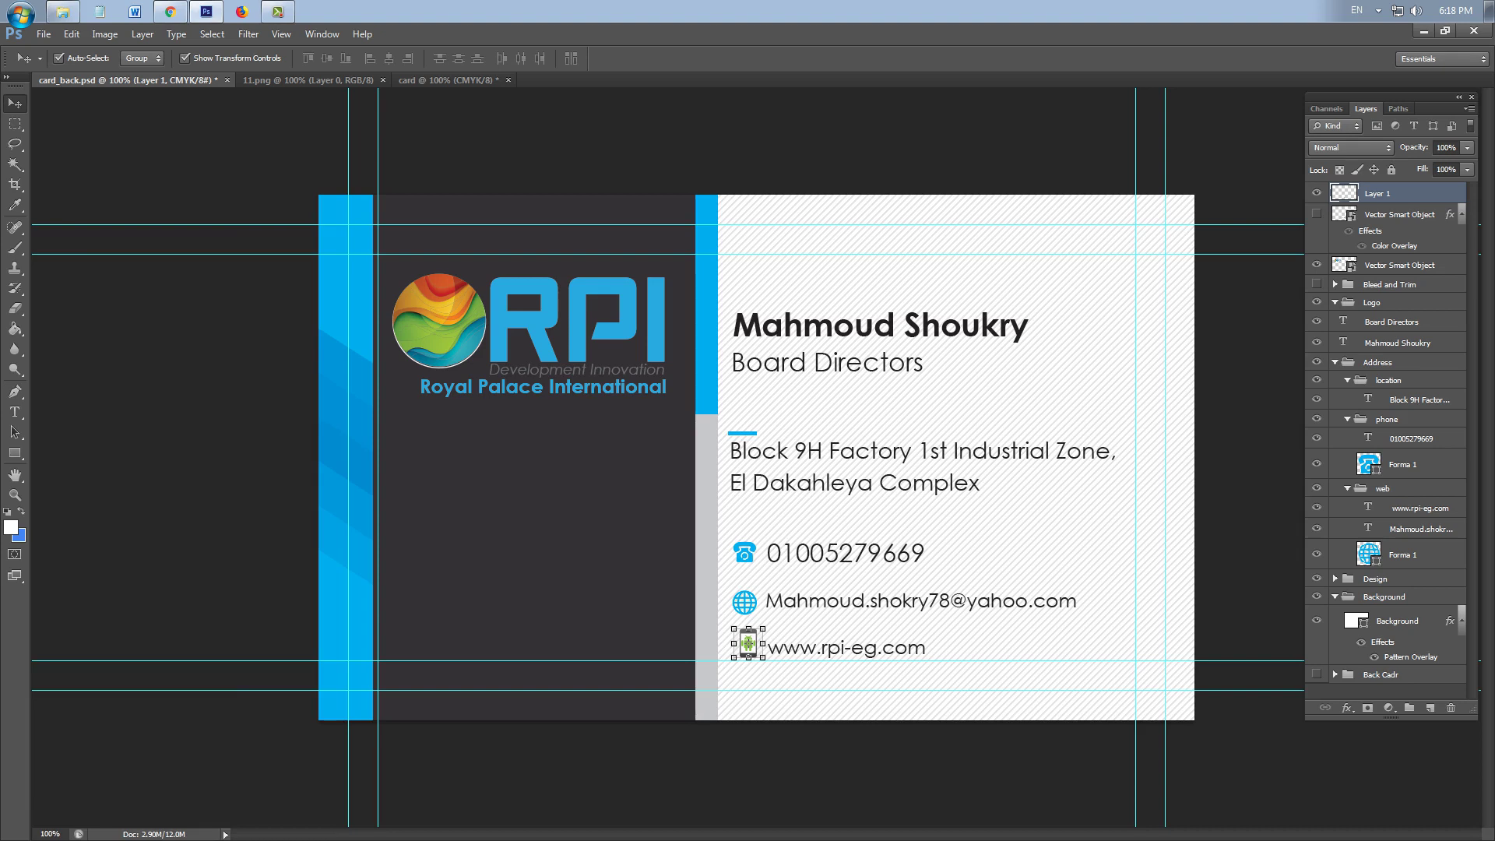
left_click(881, 328)
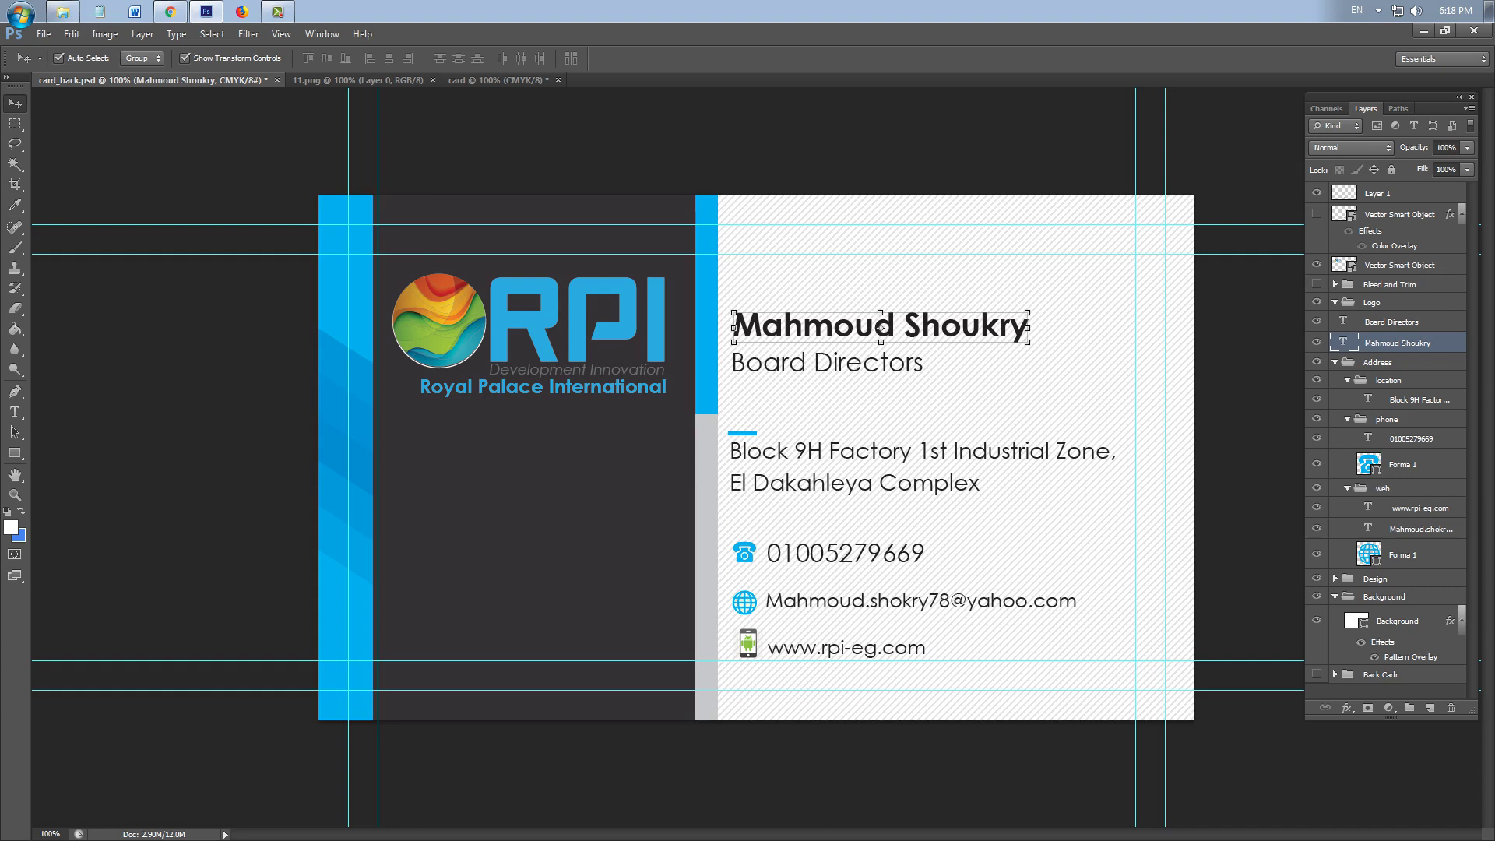
left_click(748, 643)
left_click(757, 457)
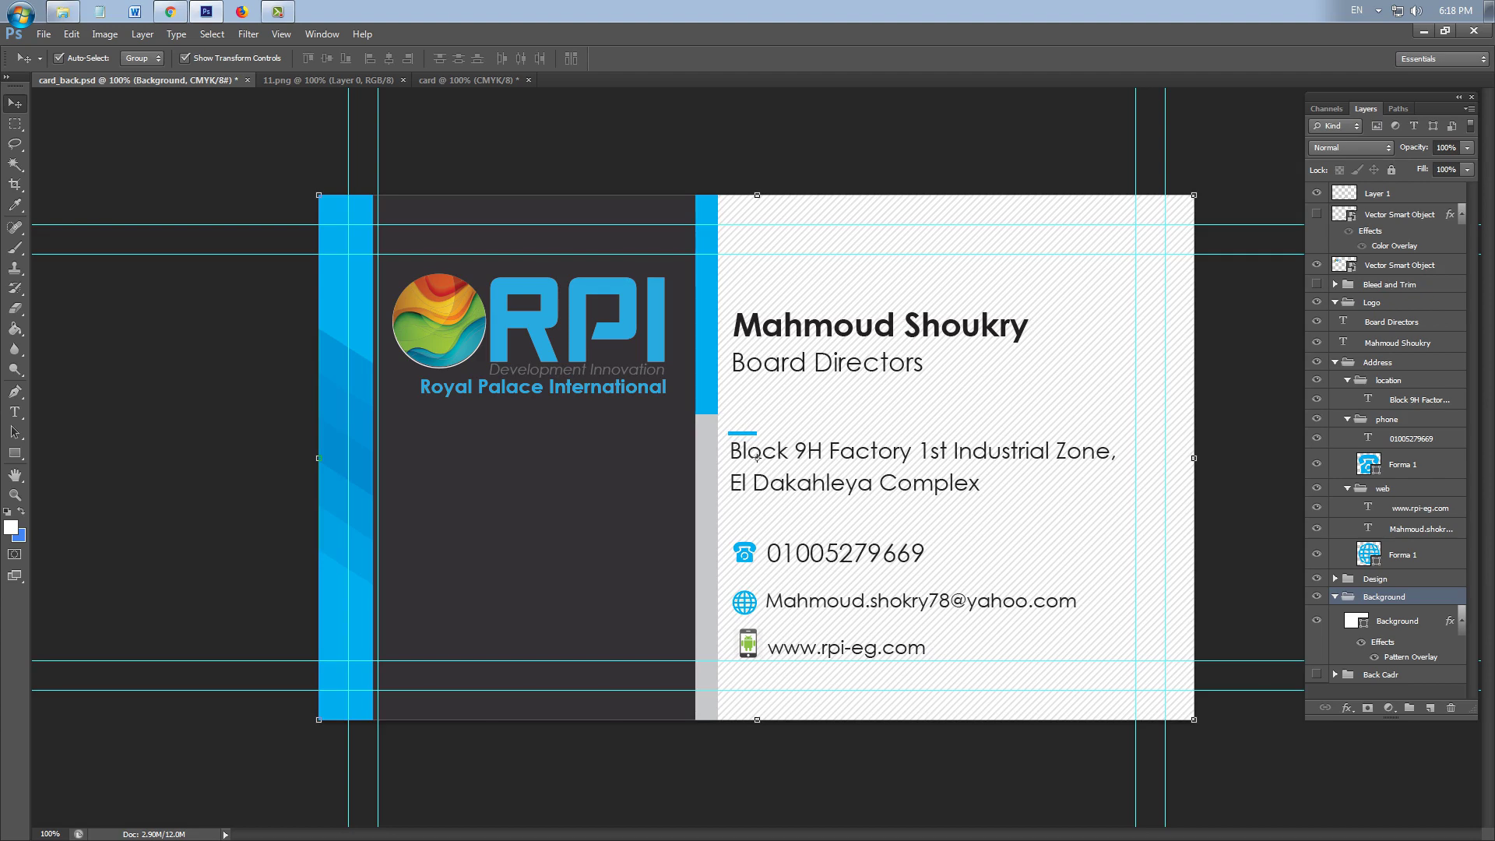
Switch to Chrome, examine several business card examples, including the geometric, green-blue modern and medical card designs, and return to Photoshop
left_click(170, 11)
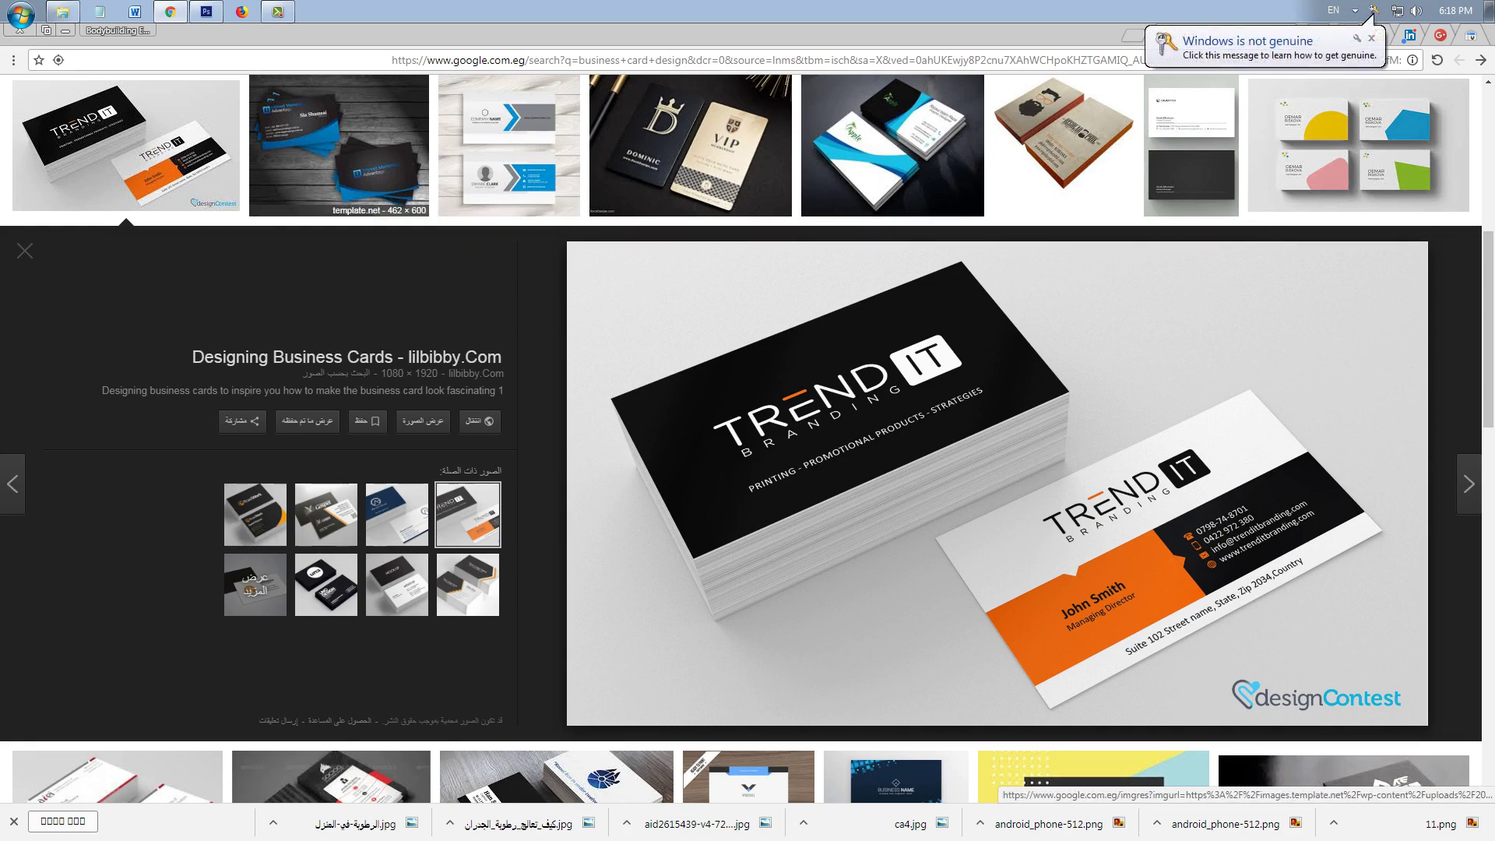
key("Right")
key("Right")
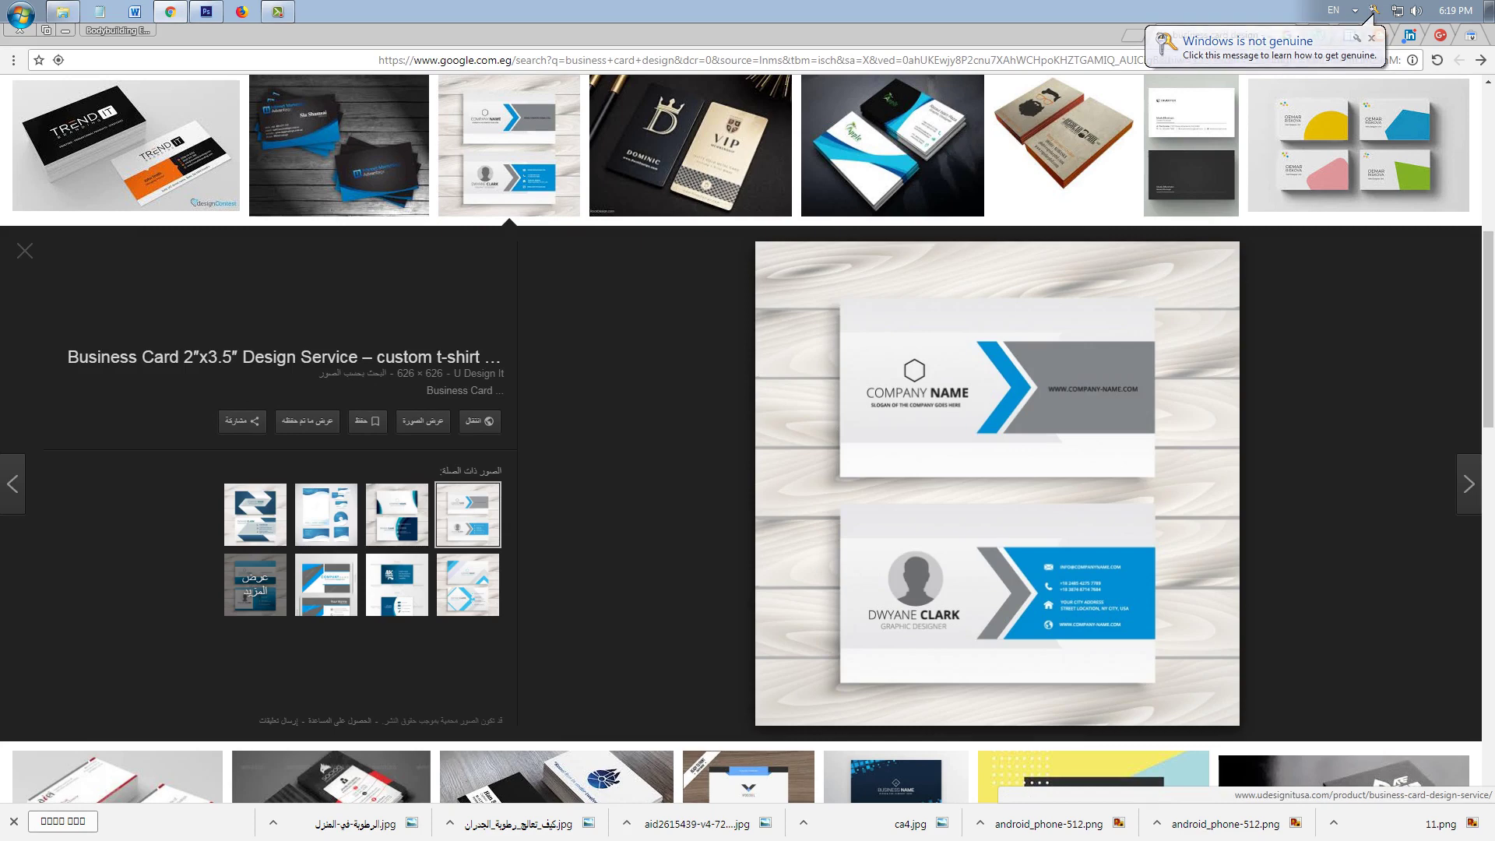
left_click(1359, 156)
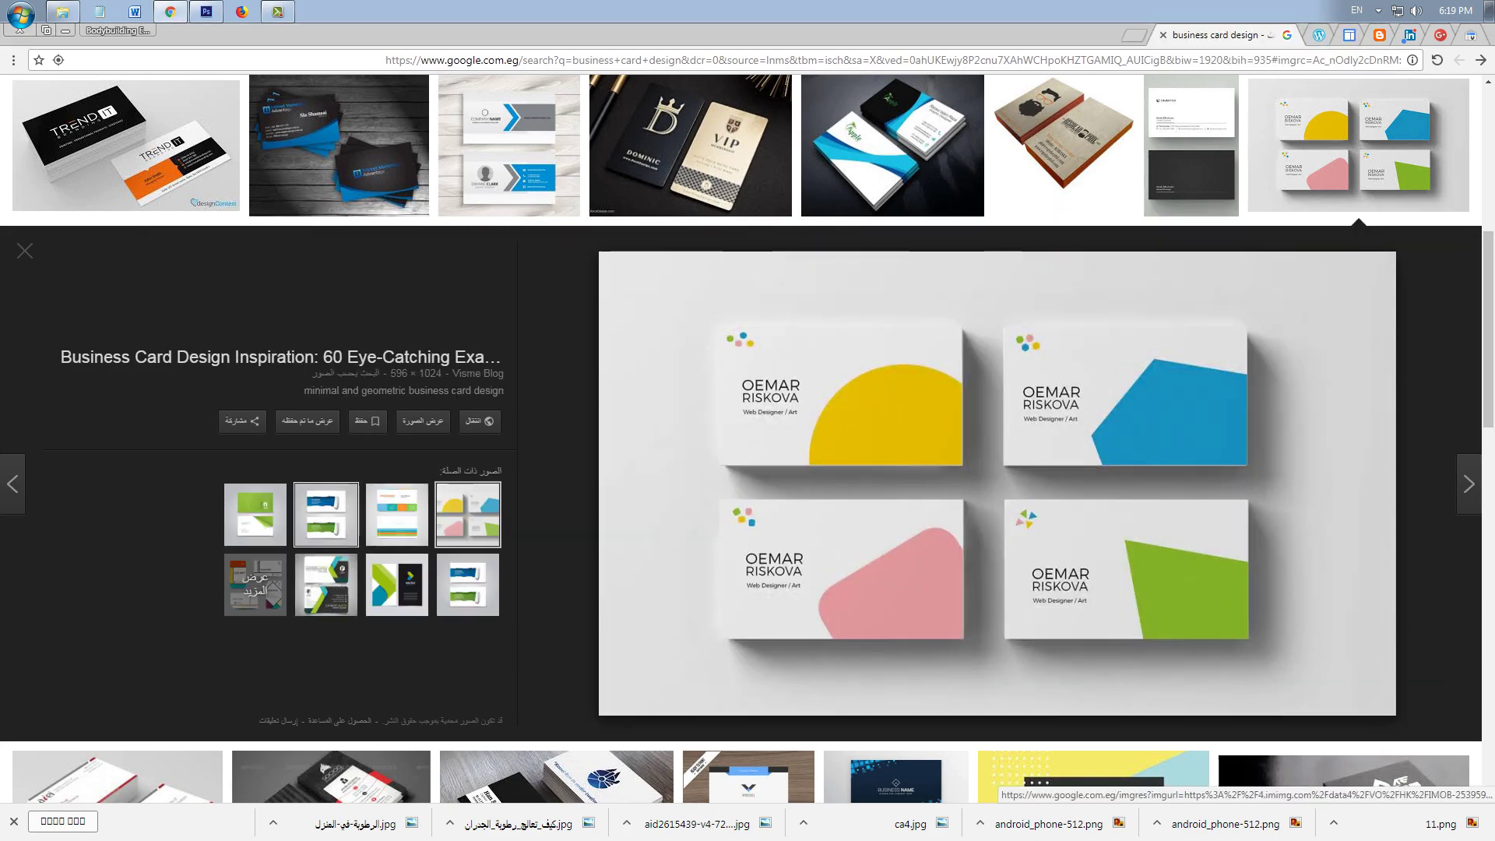
left_click(326, 514)
left_click(326, 584)
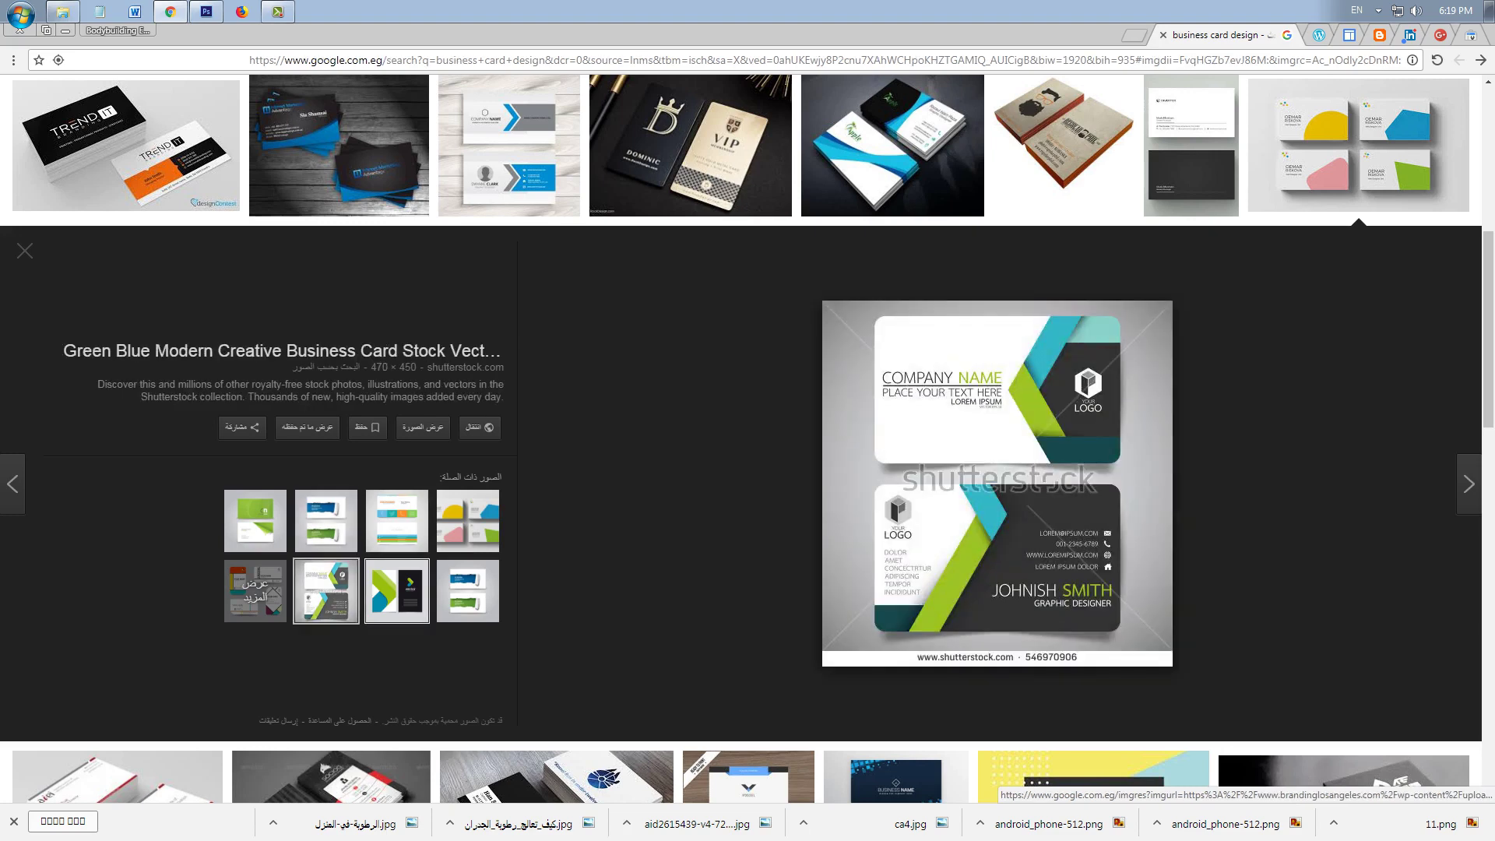
left_click(397, 590)
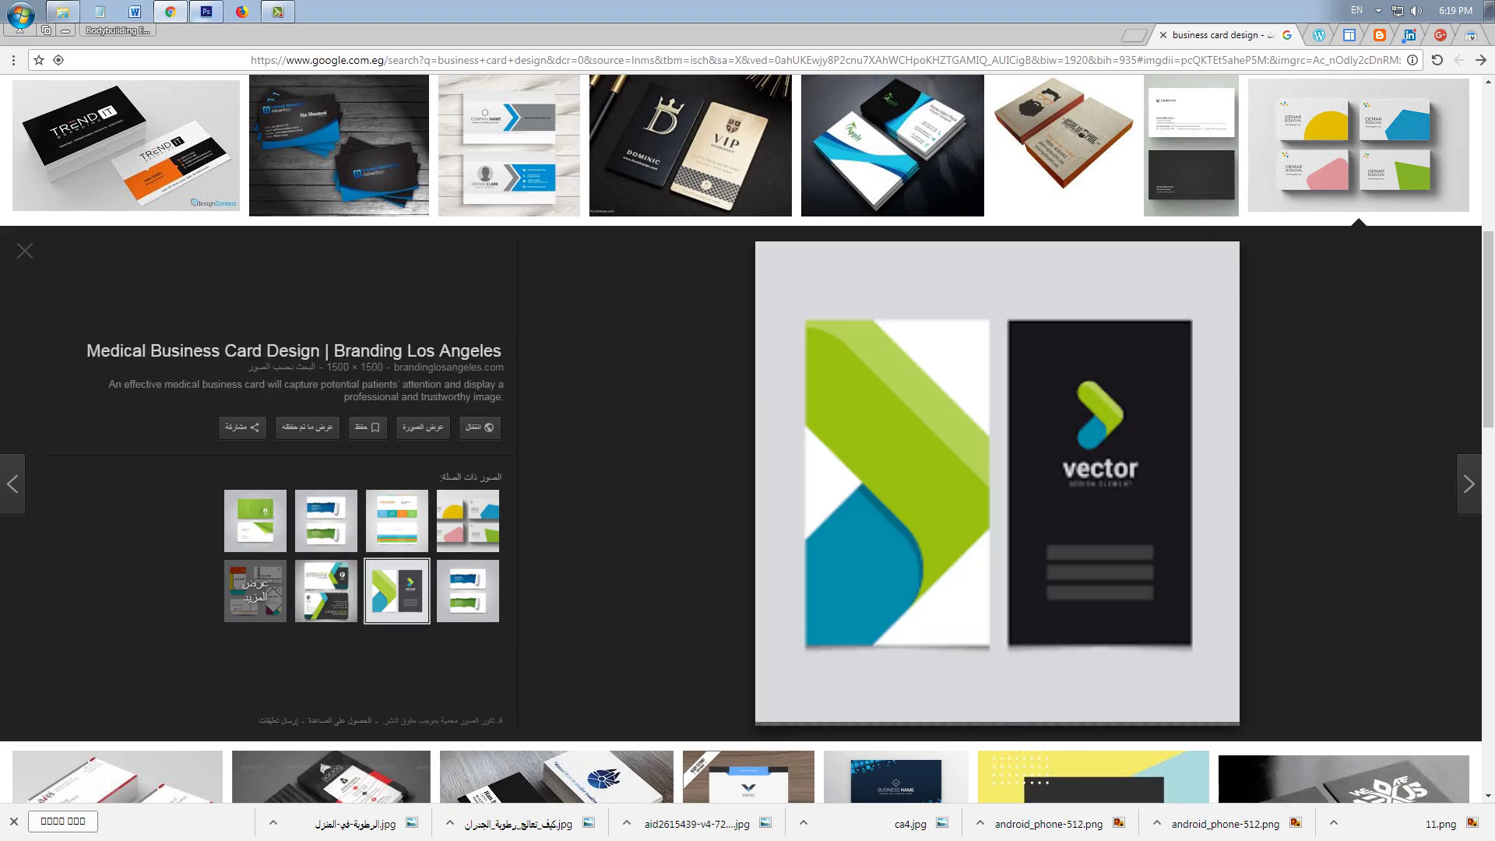
left_click(206, 11)
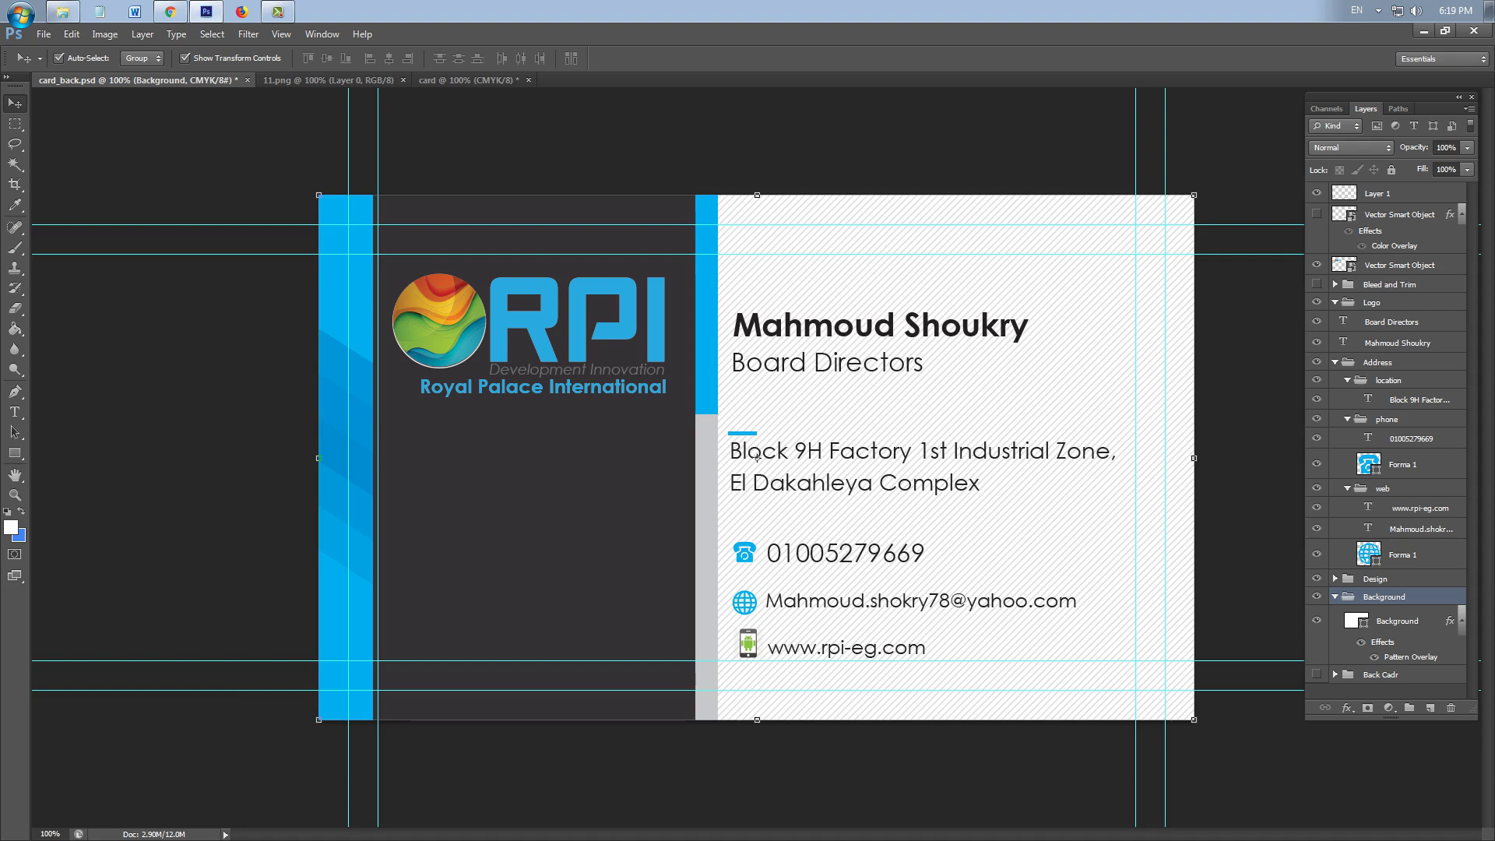
left_click(44, 34)
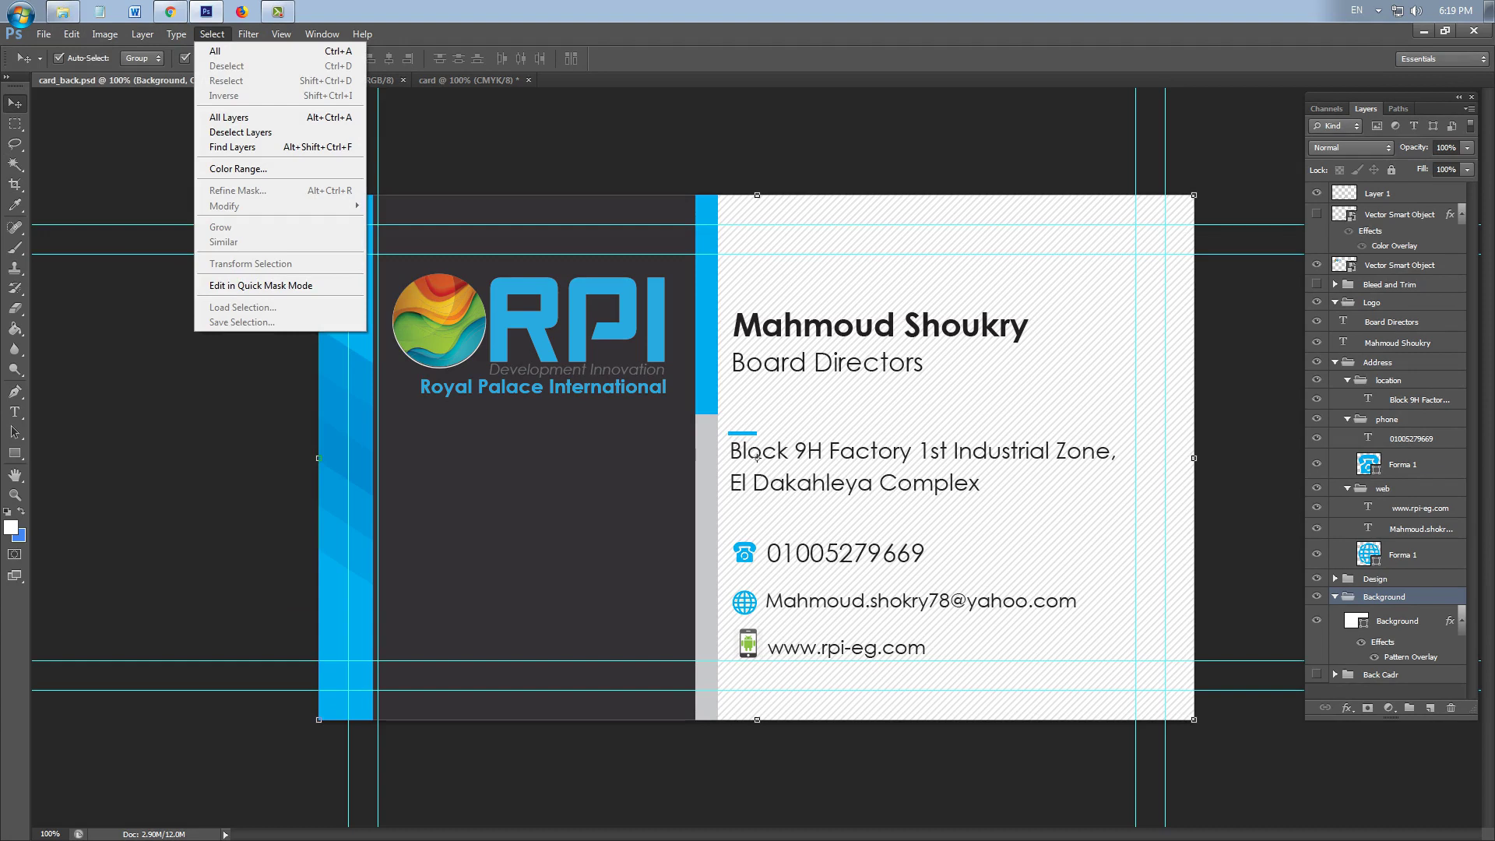
key("Escape")
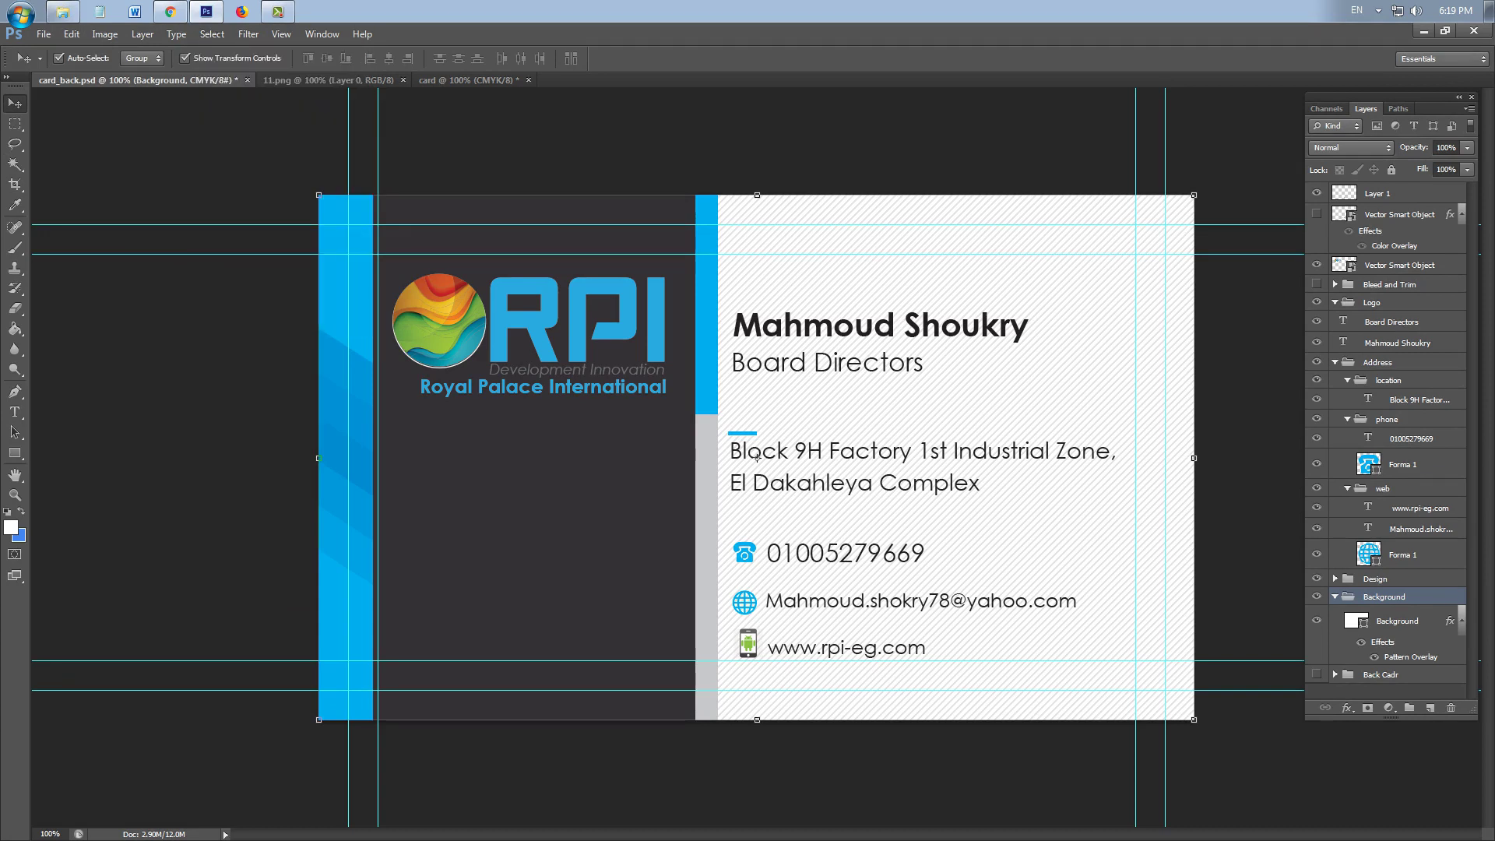
left_click(278, 11)
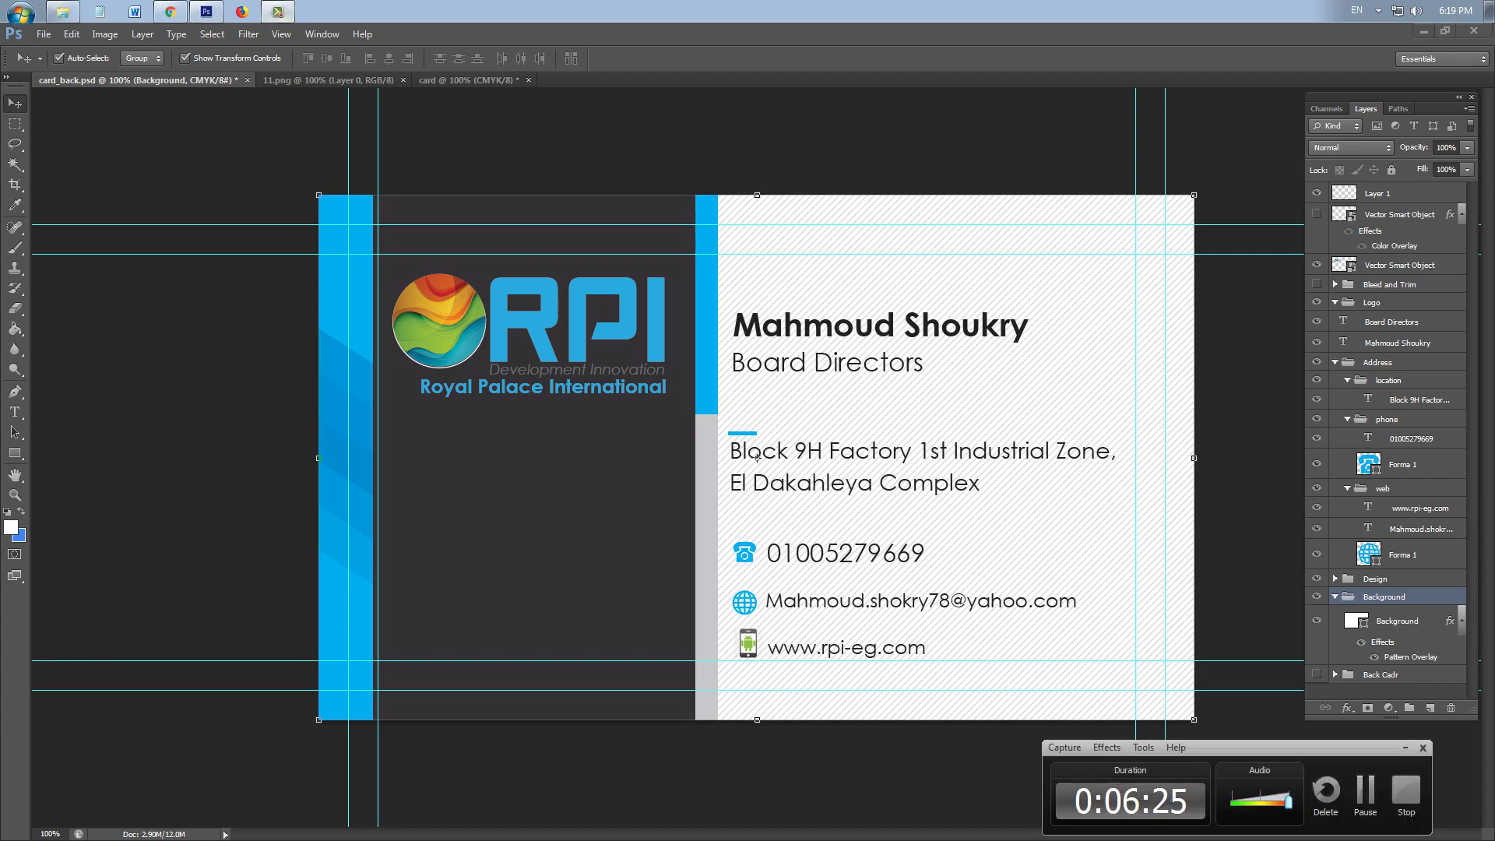